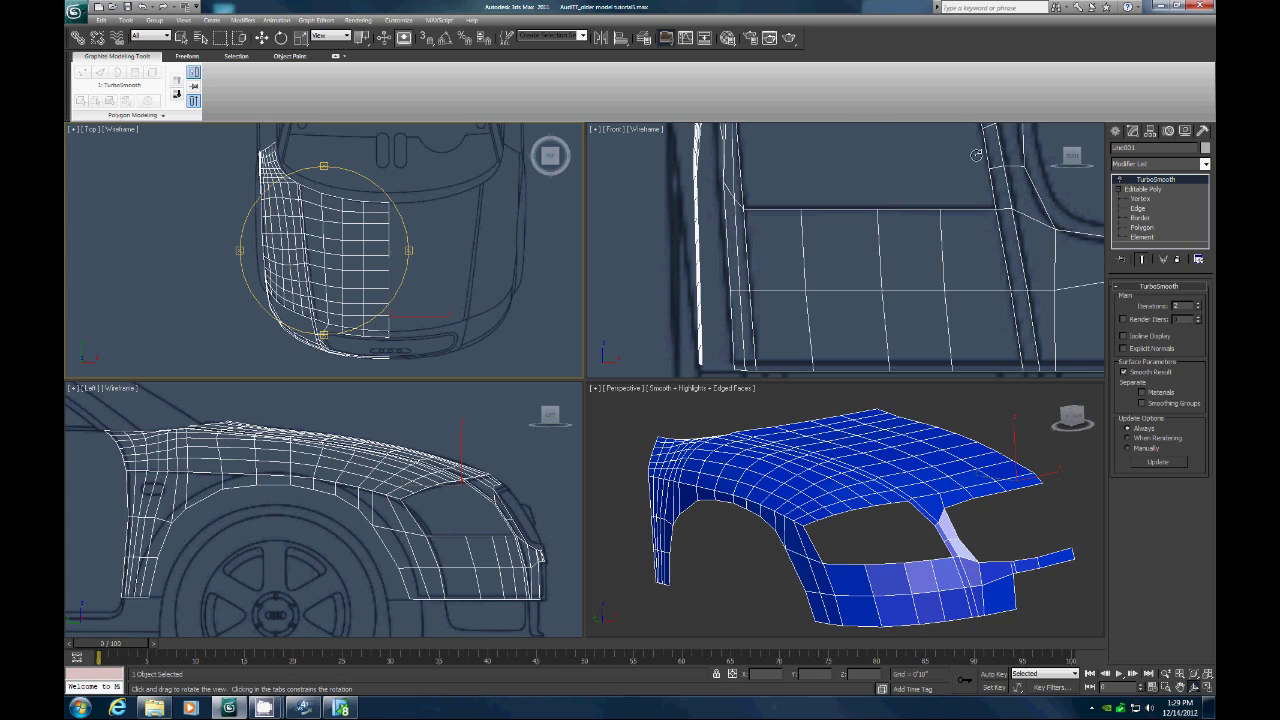
Step: Hide the finished front fender and hood mesh so only the blueprint planes remain
click(261, 37)
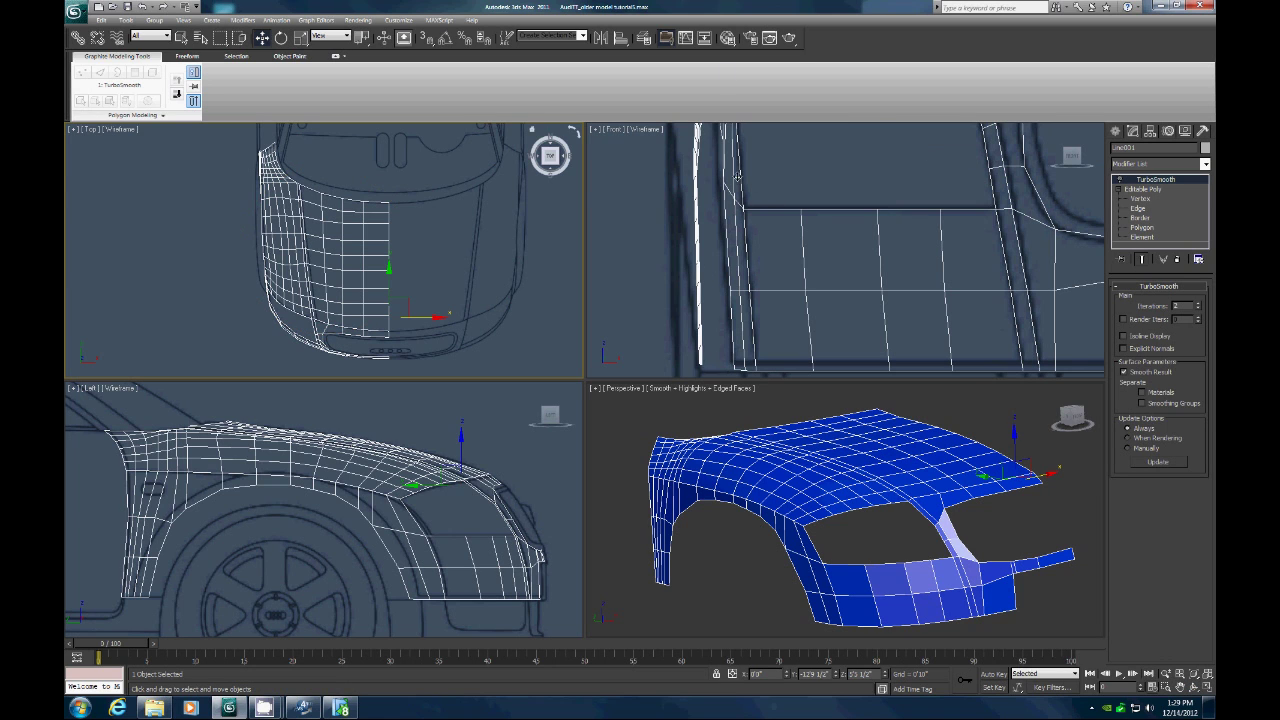
click(822, 429)
right_click(826, 444)
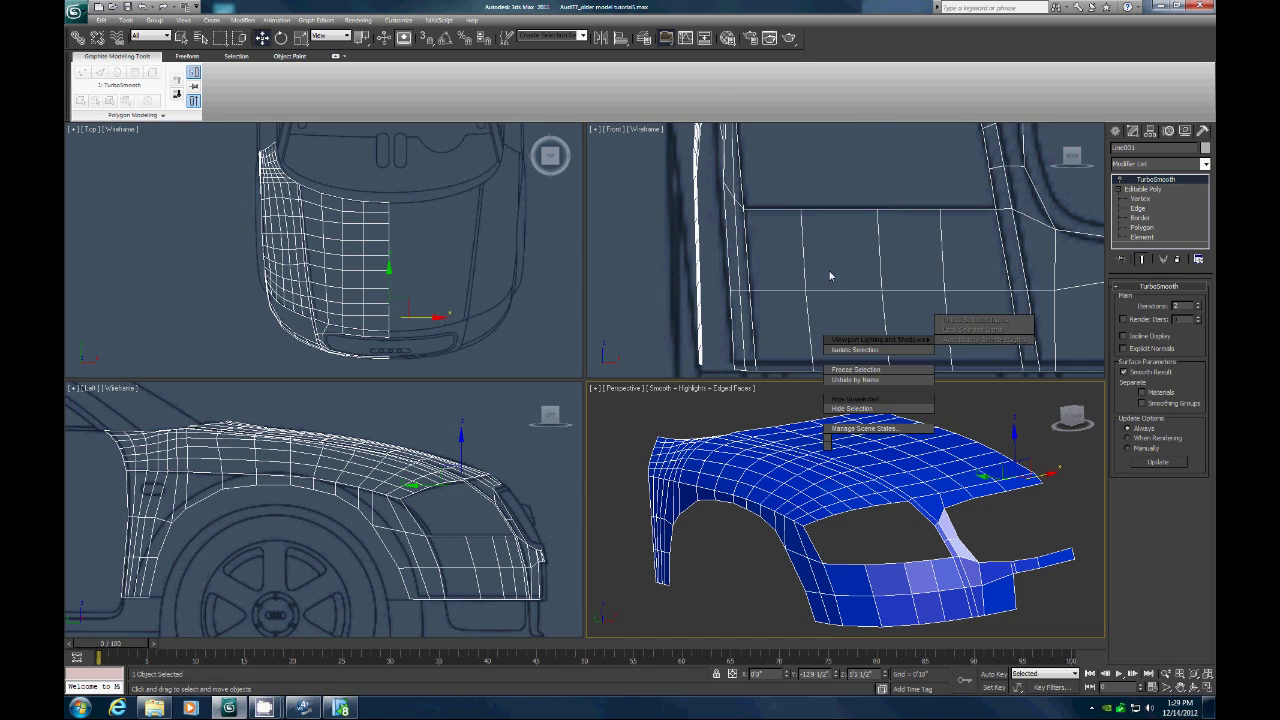
click(865, 409)
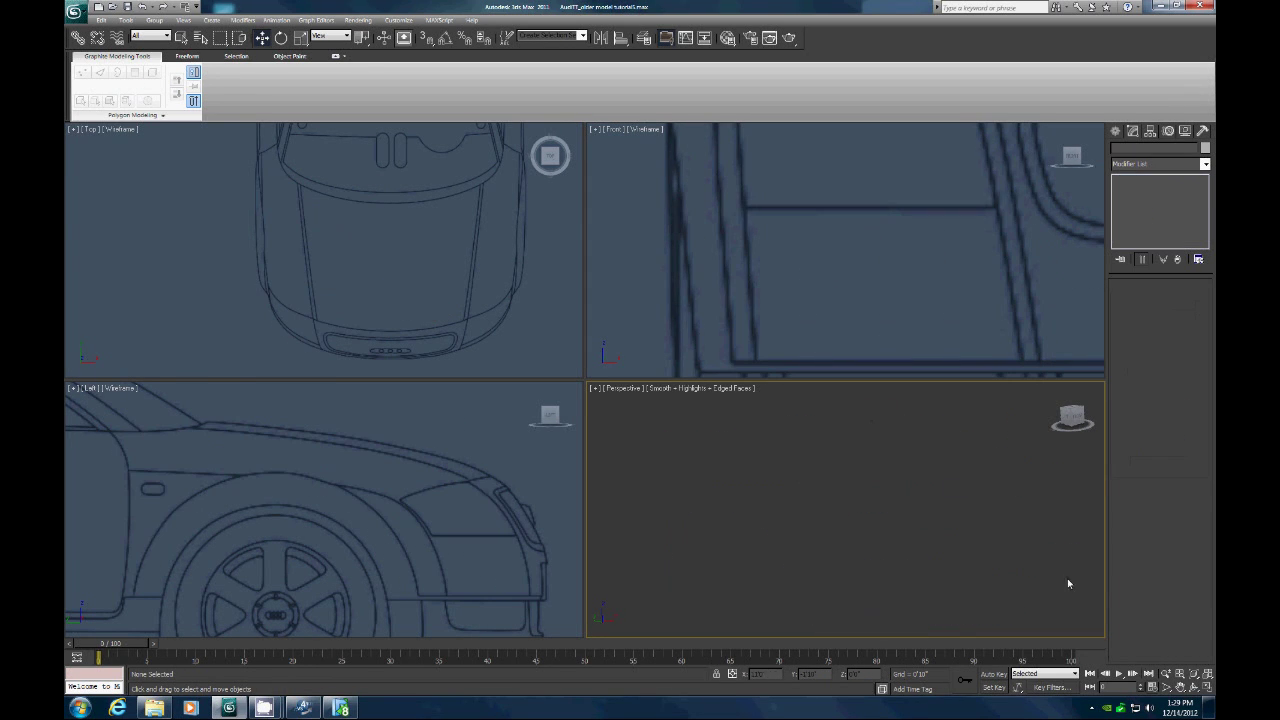
Step: Frame the car's side door area in the left, top and front blueprint views
click(1180, 687)
drag(249, 491, 589, 491)
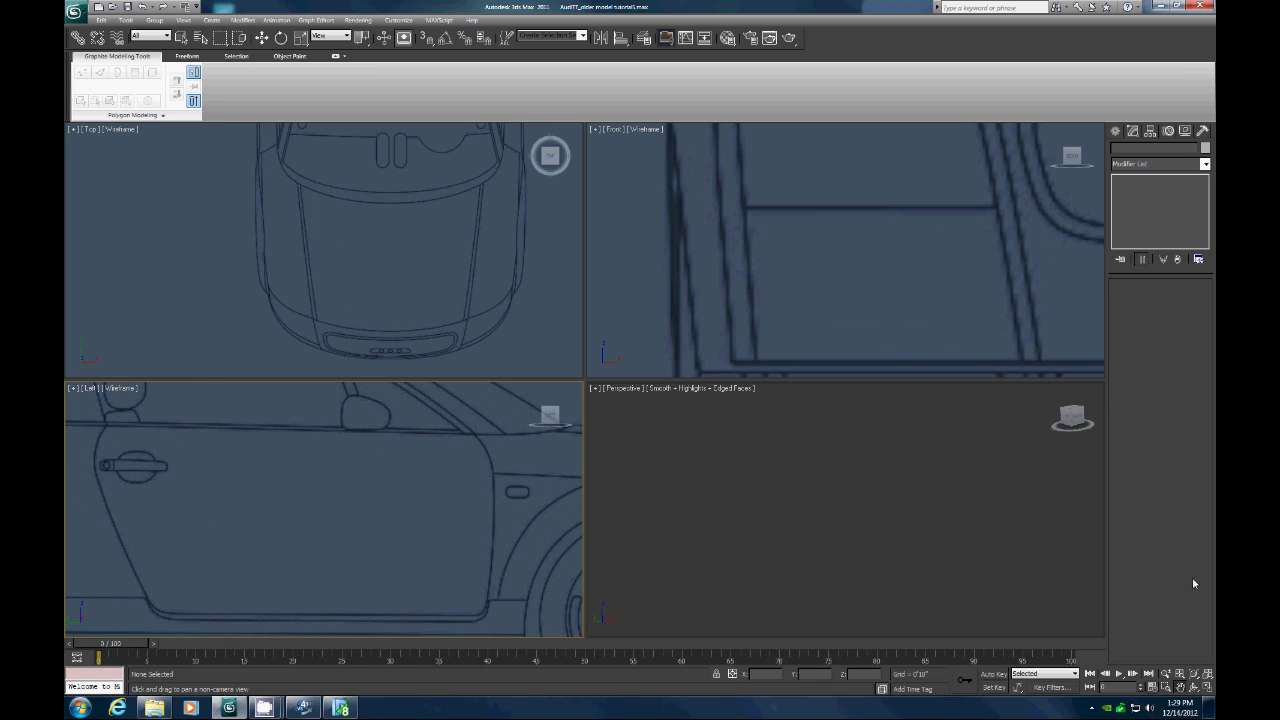
click(1166, 675)
drag(429, 209, 395, 244)
click(1180, 688)
drag(329, 171, 334, 277)
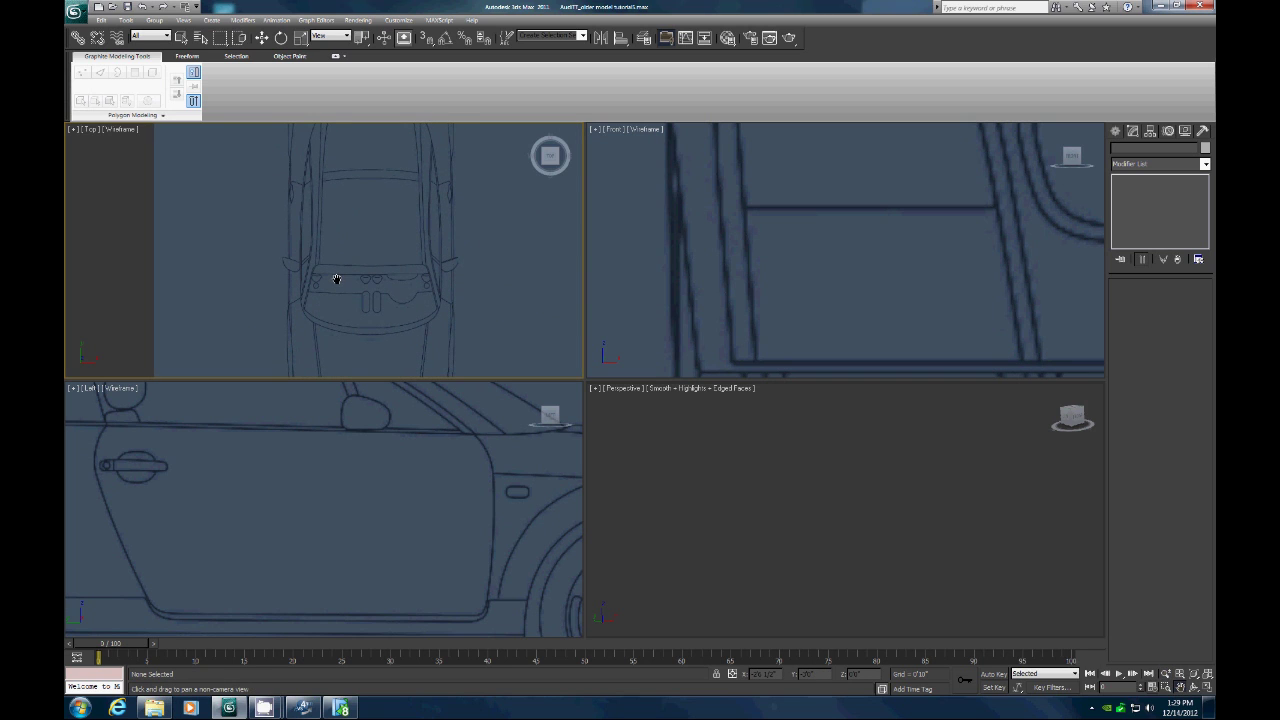
click(1168, 688)
drag(272, 160, 333, 292)
click(1165, 674)
drag(820, 200, 886, 274)
click(1181, 688)
drag(930, 191, 912, 227)
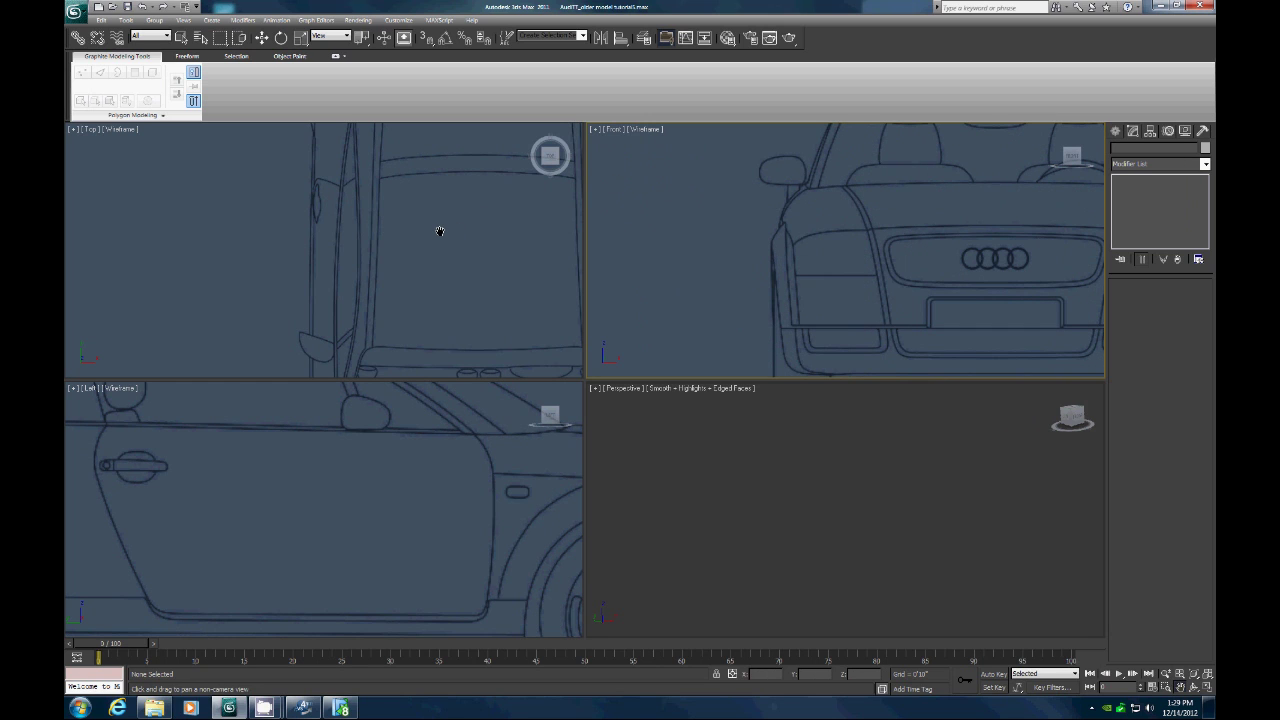
drag(440, 231, 421, 179)
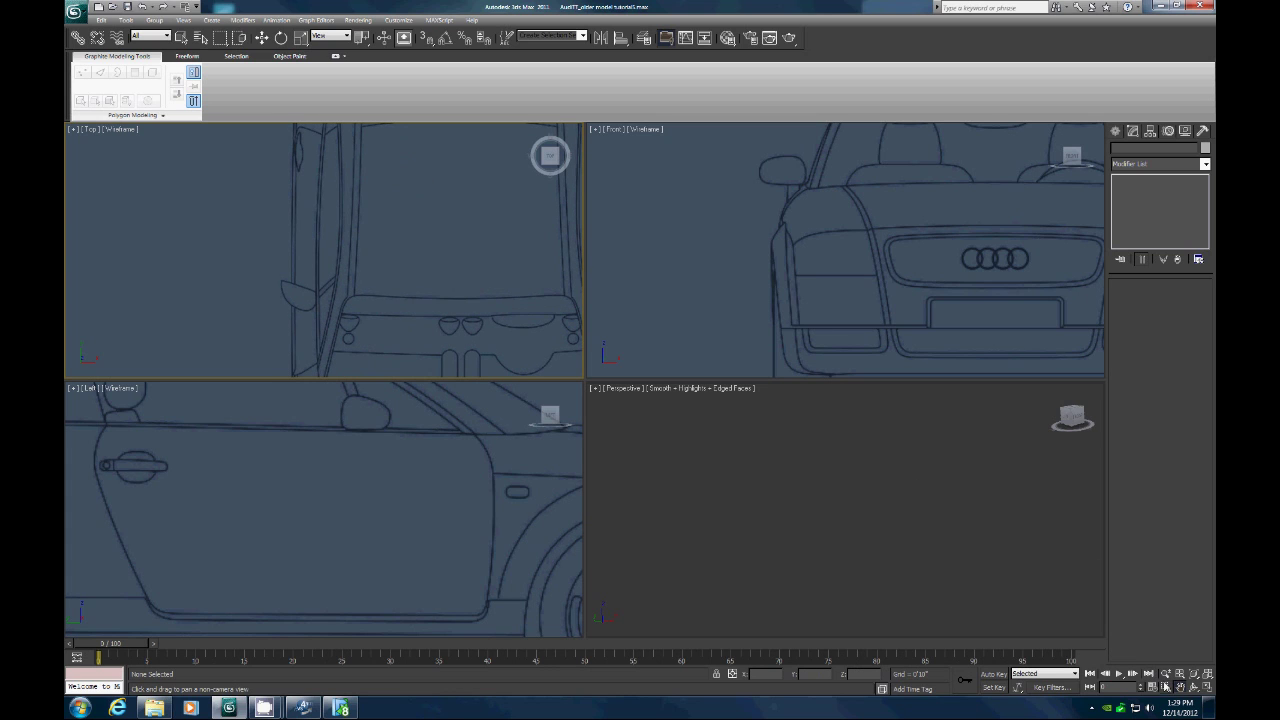
scroll(405, 286, down, 2)
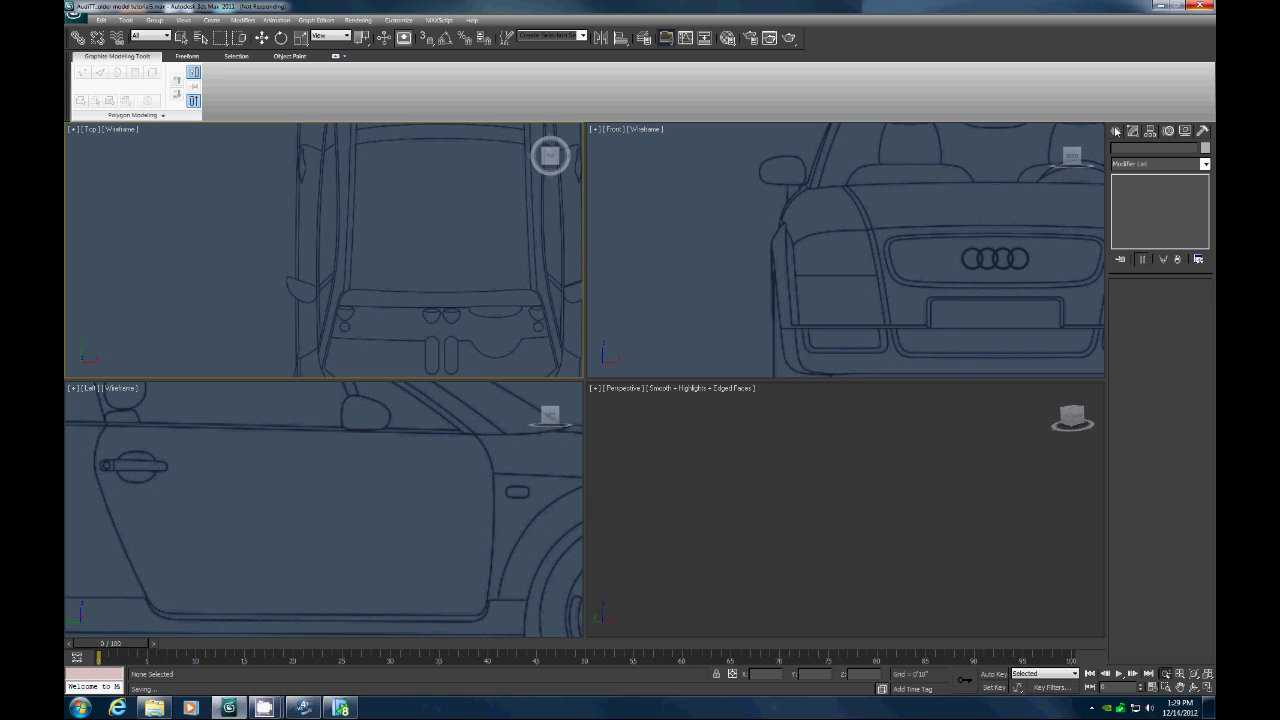
Step: Draw a three-point line along the door's upper edge in the top view
click(1116, 131)
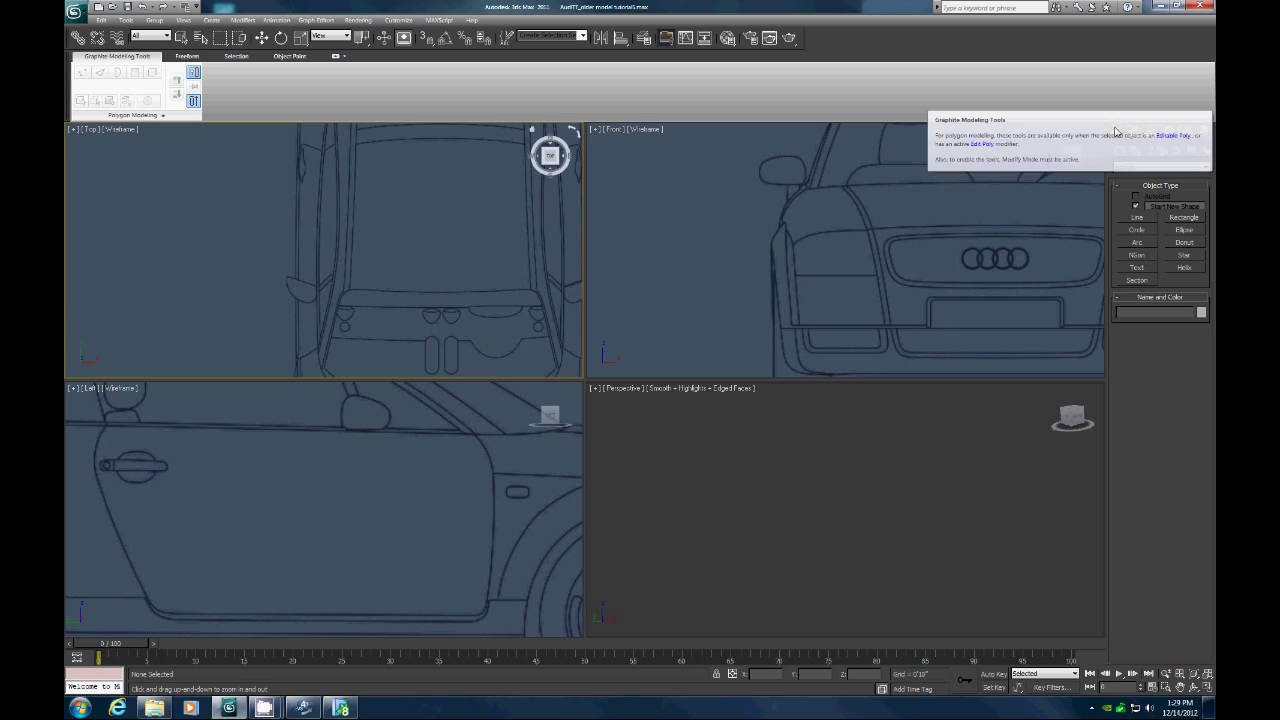
click(1136, 218)
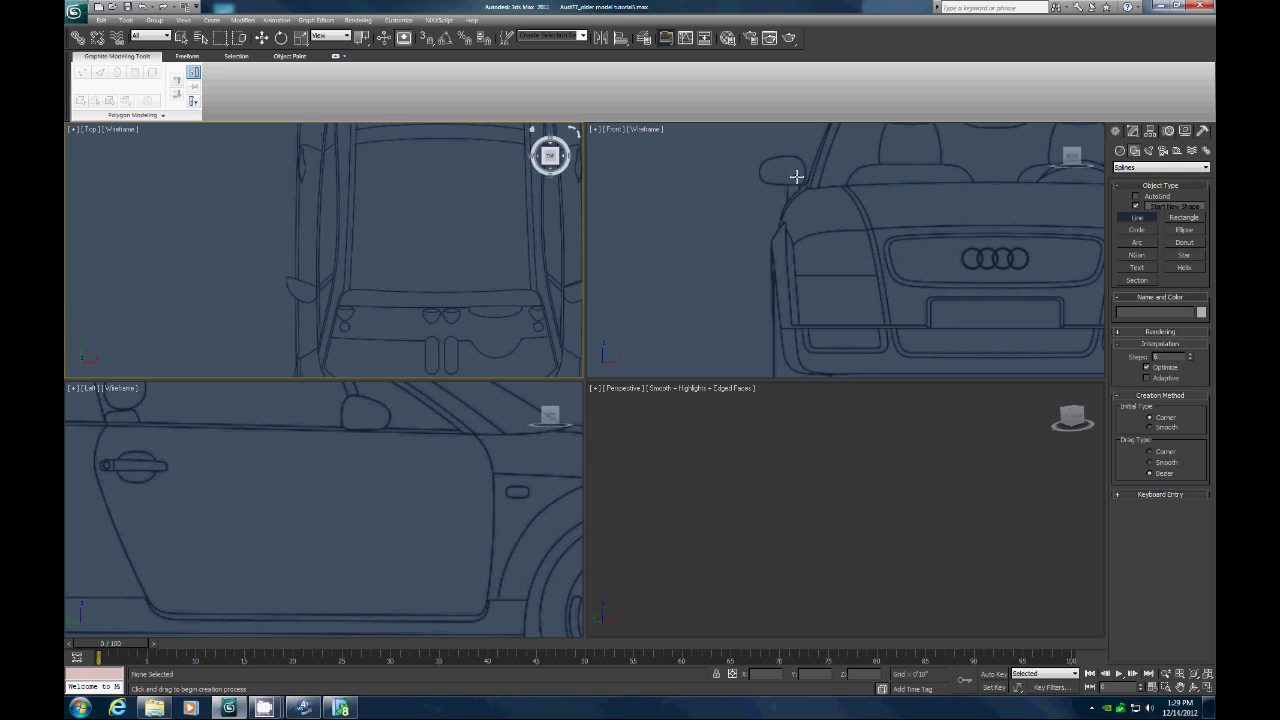
click(322, 149)
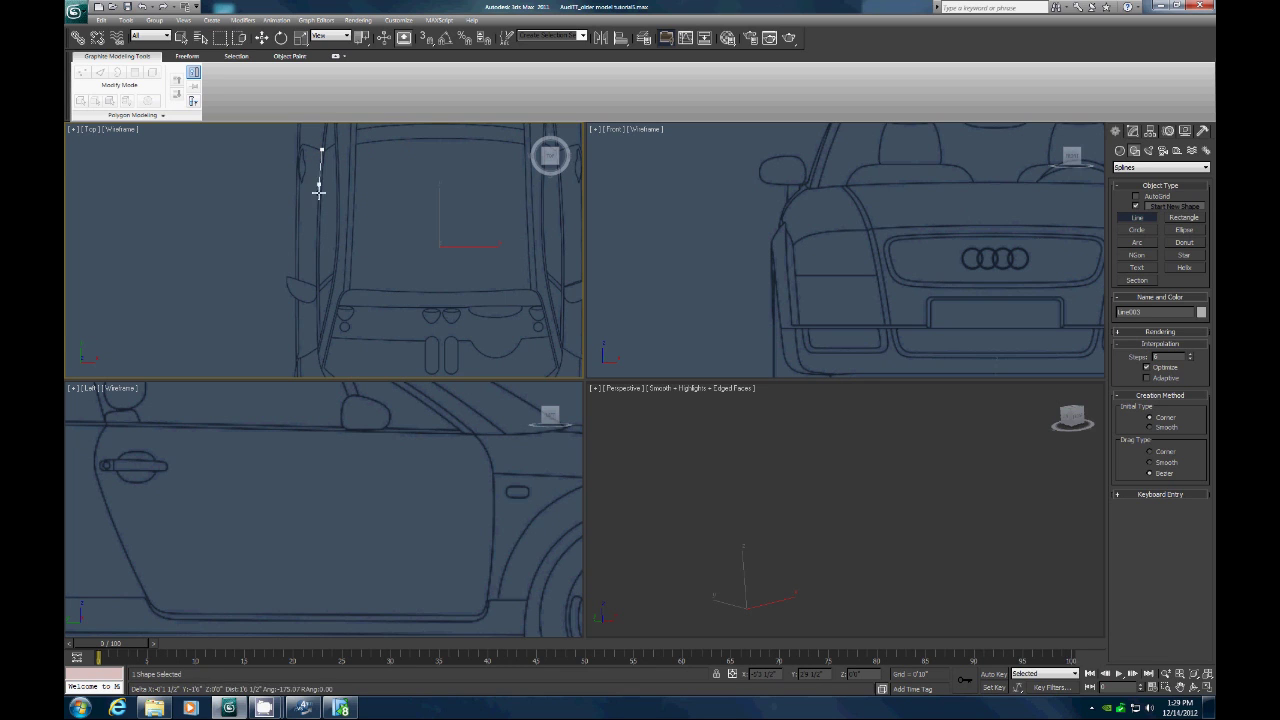
click(316, 221)
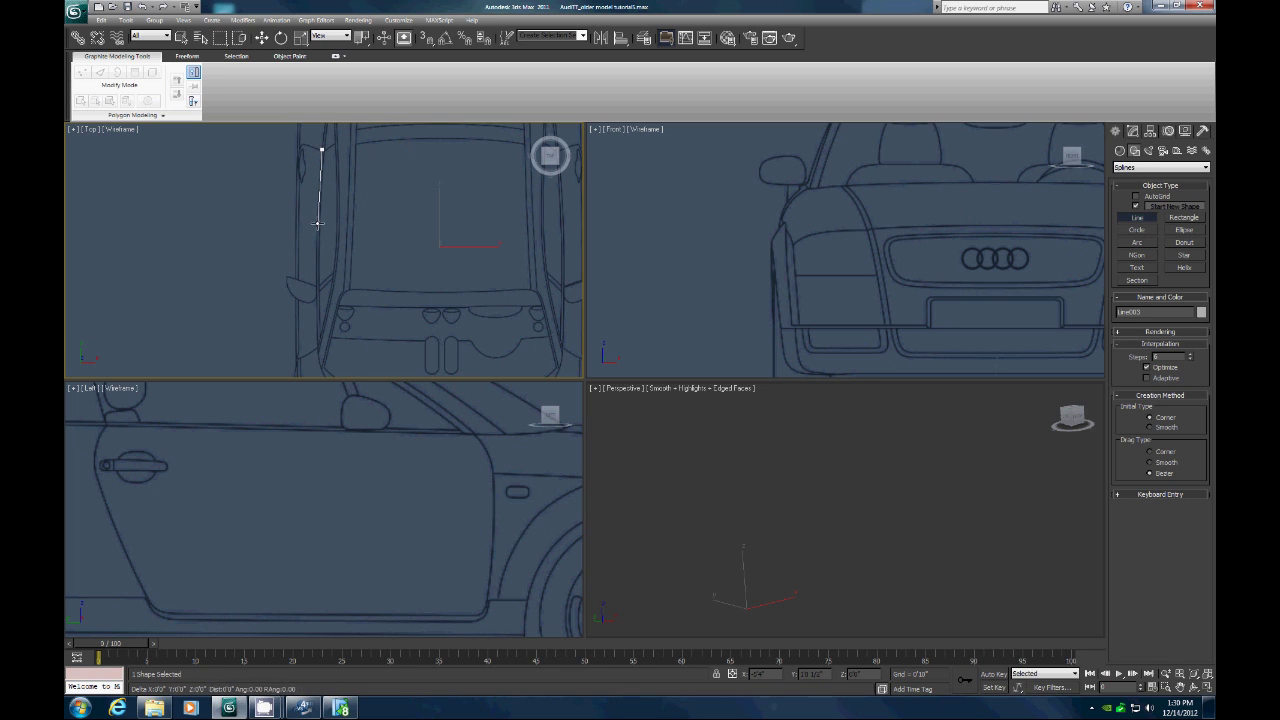
click(316, 346)
right_click(316, 346)
Step: Raise the line in the front view to the height of the door's upper edge
click(261, 37)
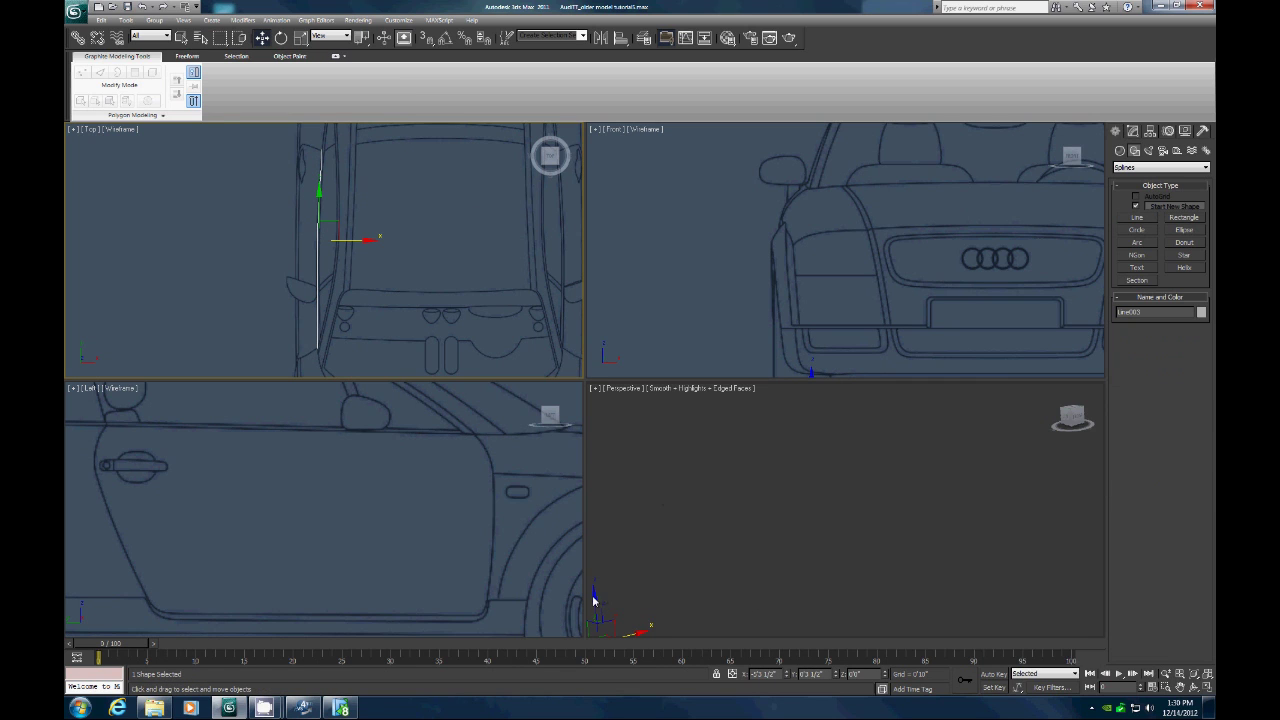
right_click(812, 305)
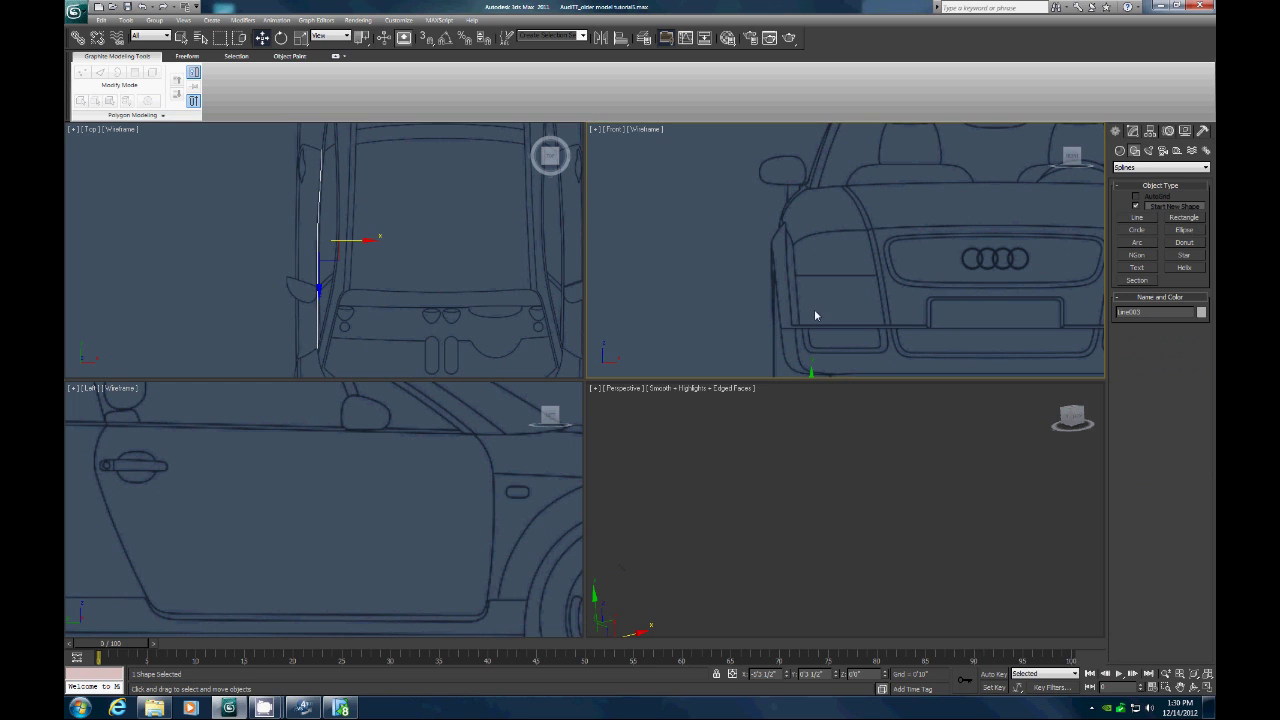
drag(812, 318, 812, 138)
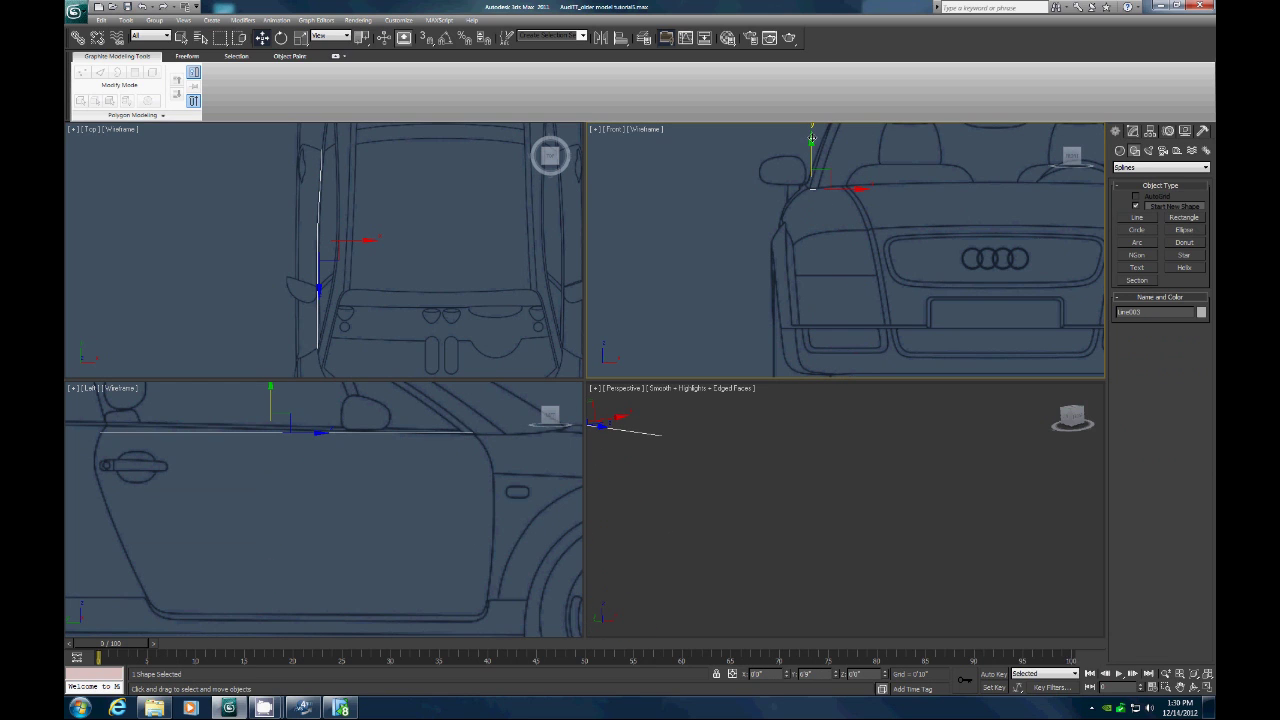
Step: Move the line's middle, front and rear vertices in the left view to match the door's upper edge
click(1132, 132)
click(1118, 179)
click(1140, 189)
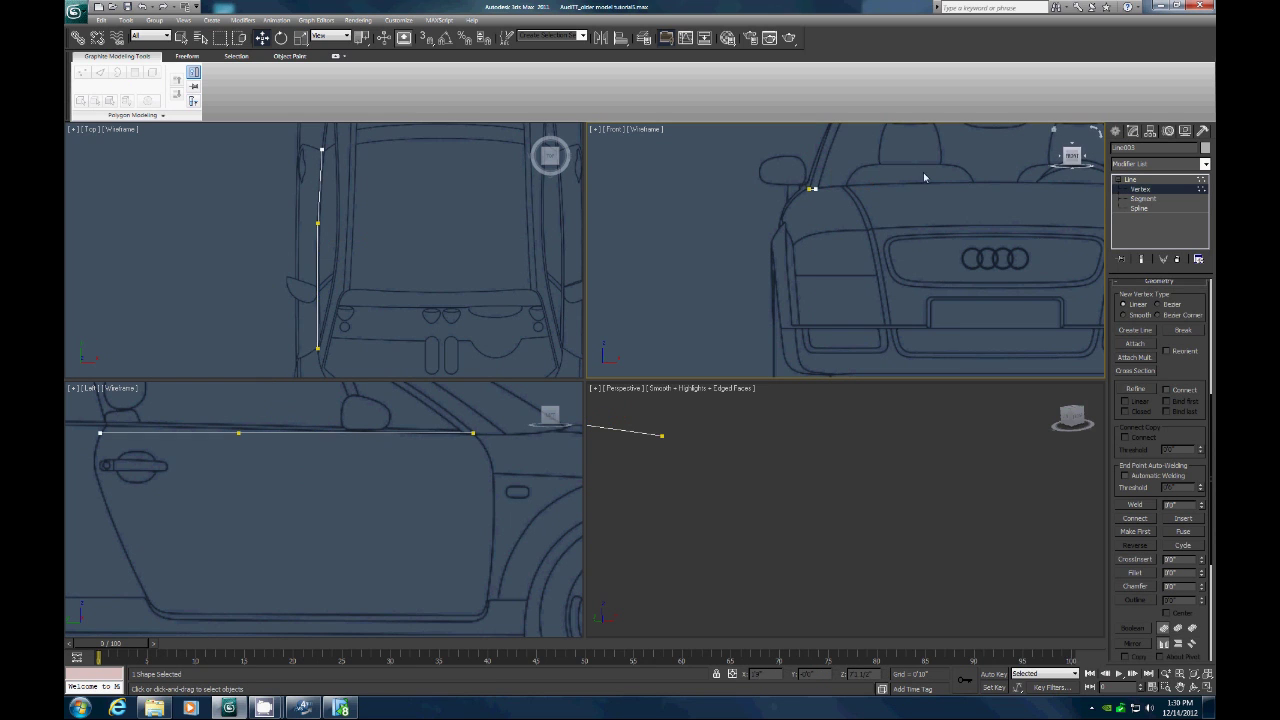
click(237, 432)
drag(241, 393, 246, 388)
click(475, 431)
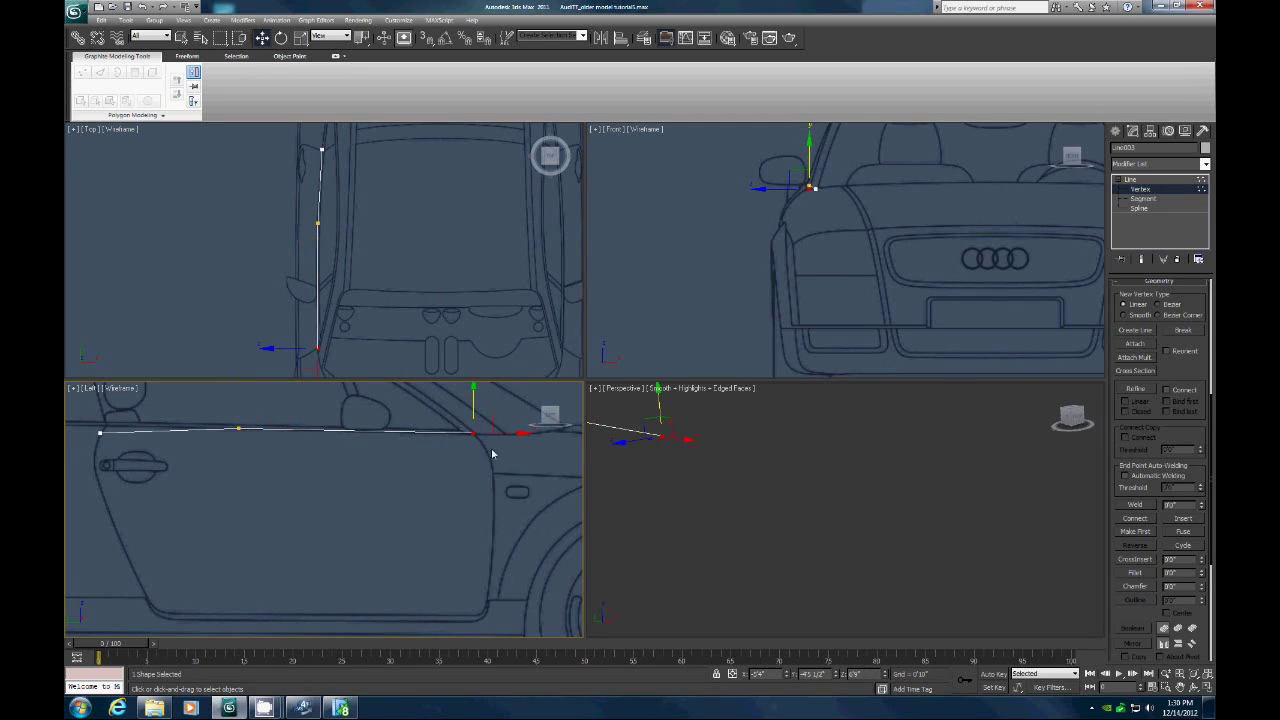
drag(472, 387, 475, 387)
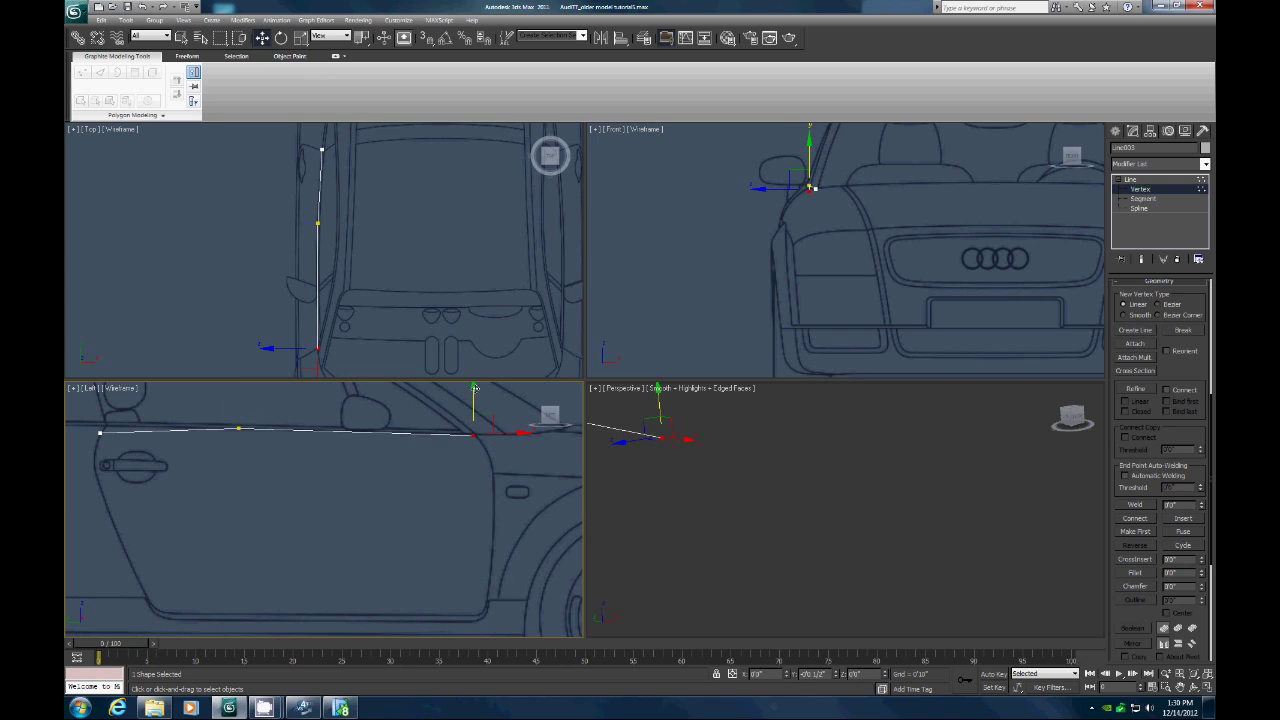
click(101, 432)
drag(101, 403, 138, 426)
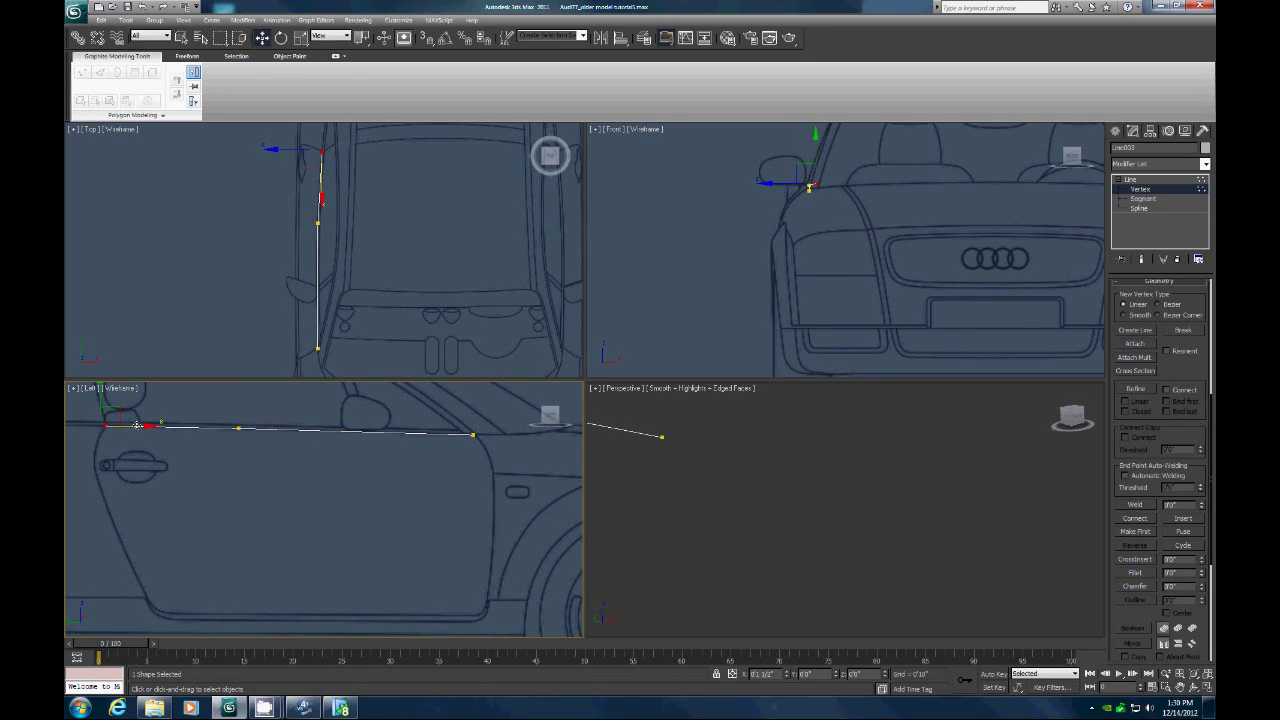
Step: Give the line's middle vertex Bezier handles and rotate them in the top view to smooth the curve
click(318, 223)
right_click(318, 223)
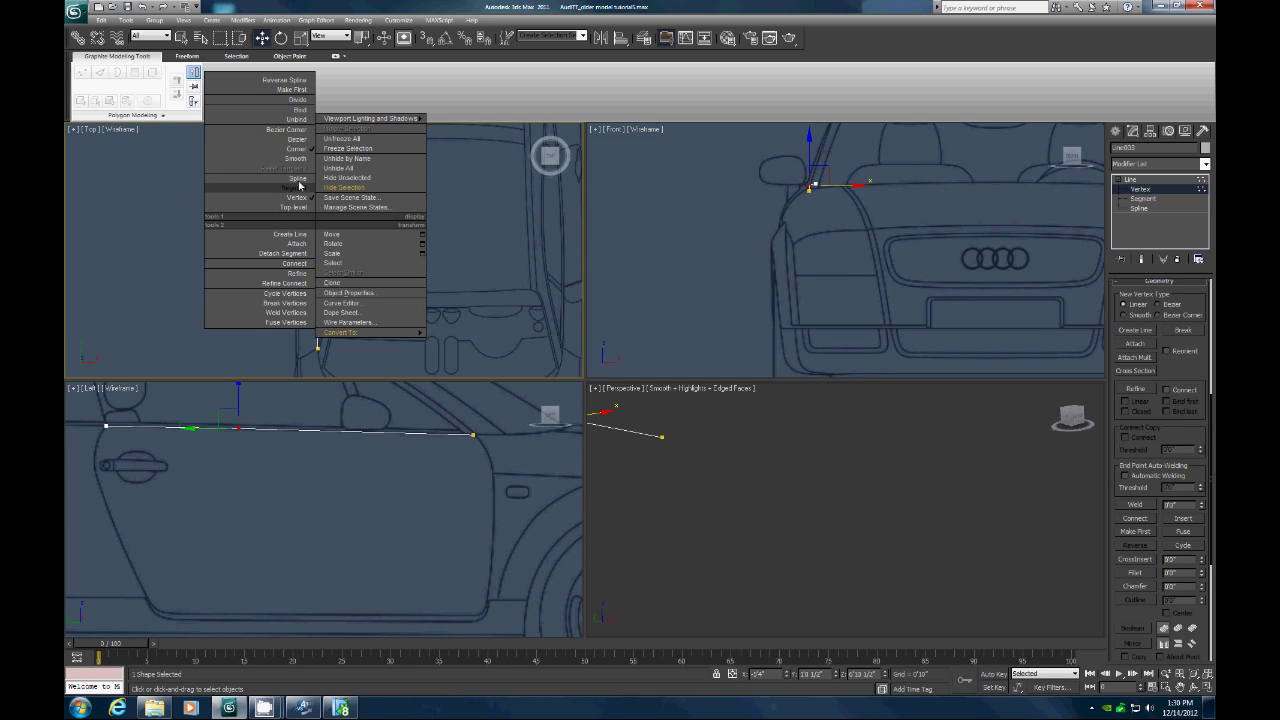
click(292, 148)
click(281, 37)
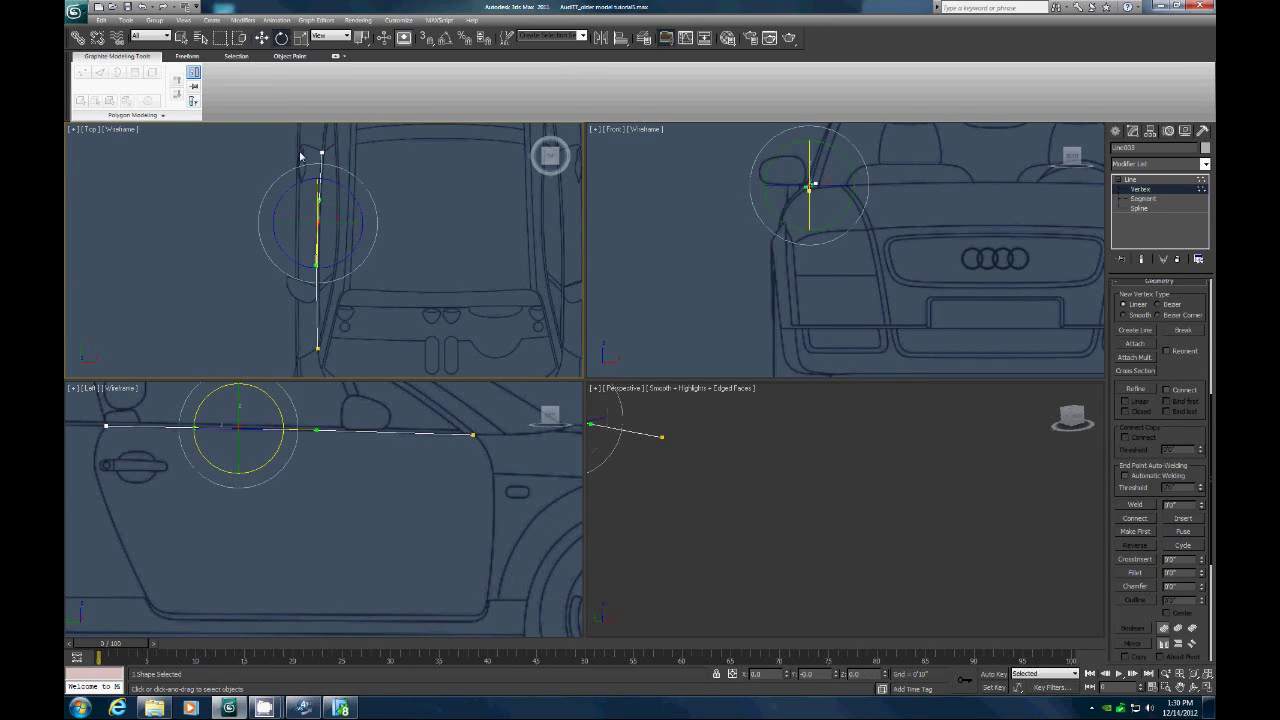
drag(294, 184, 293, 184)
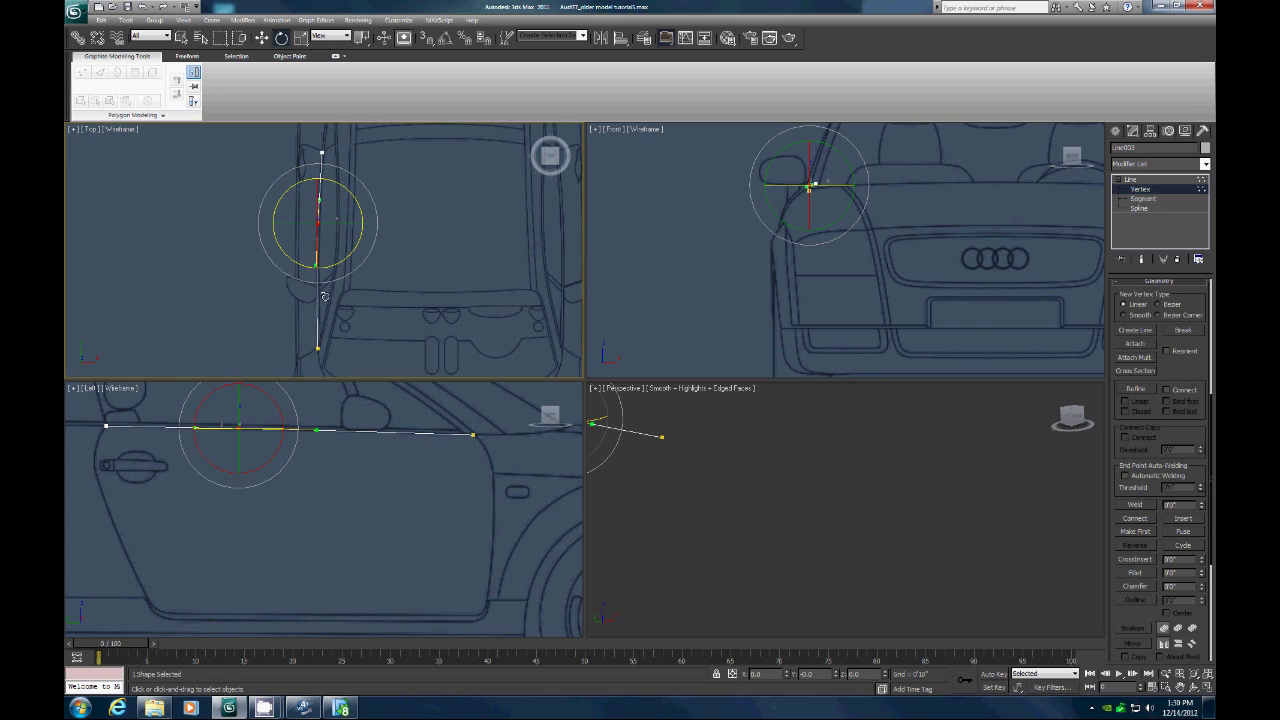
click(369, 391)
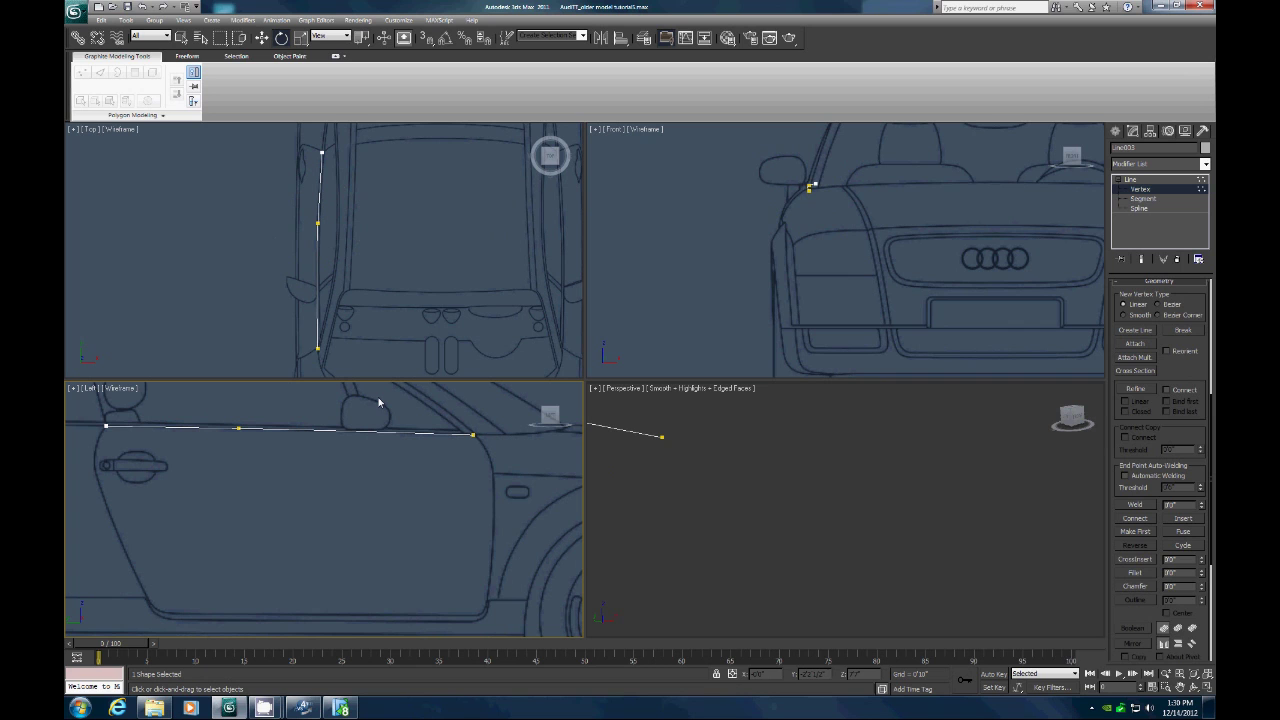
Step: Draw a four-point line down the door's front edge in the left view and shift it sideways to meet the upper line's end
click(1116, 131)
click(1136, 218)
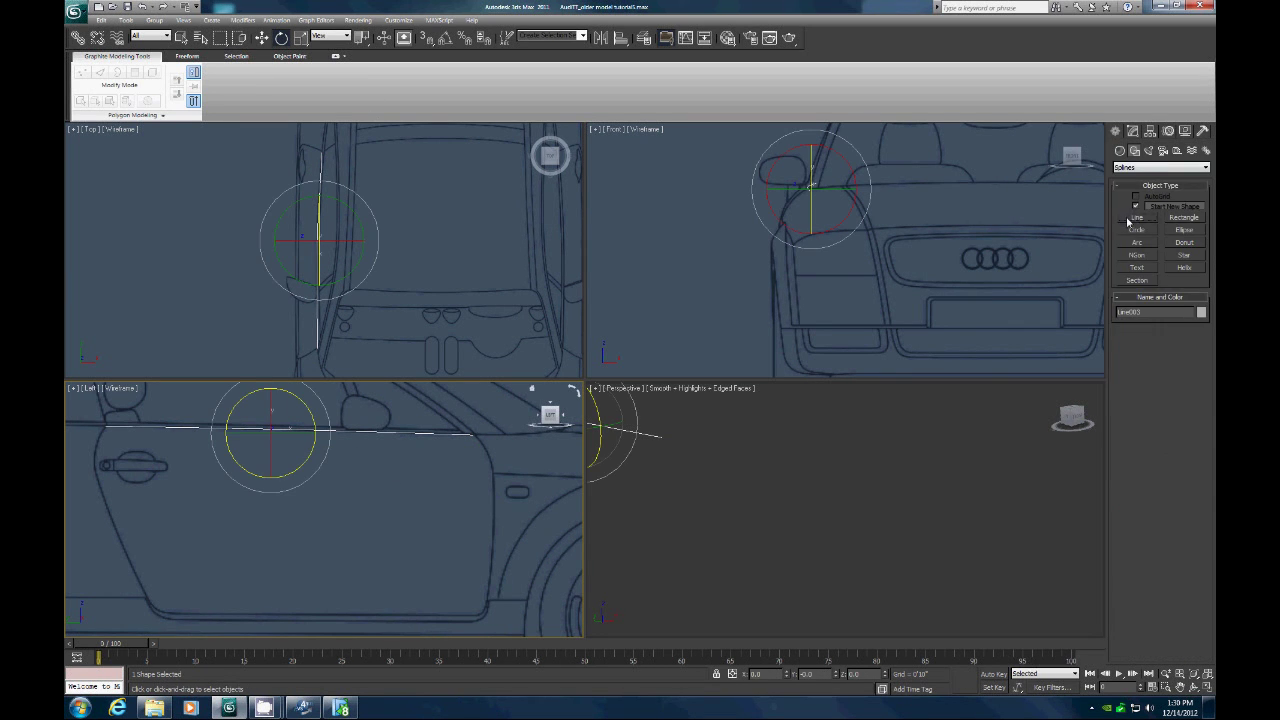
click(474, 435)
click(493, 472)
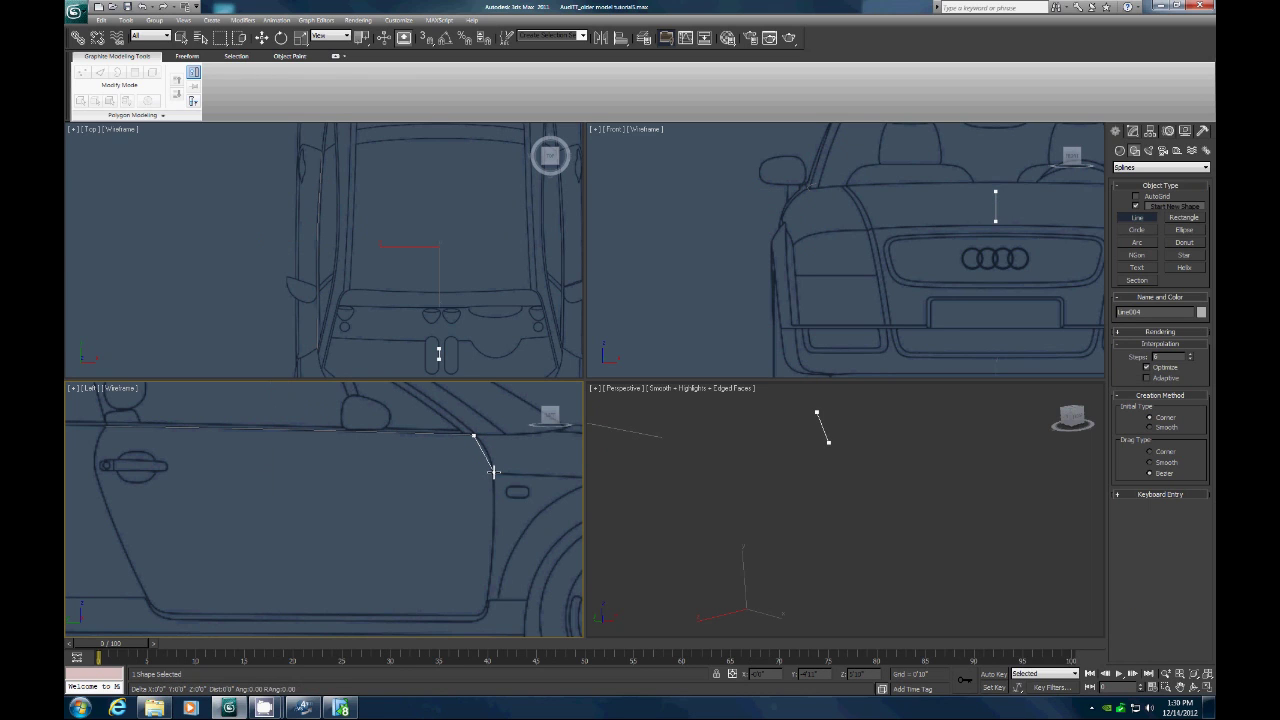
click(493, 539)
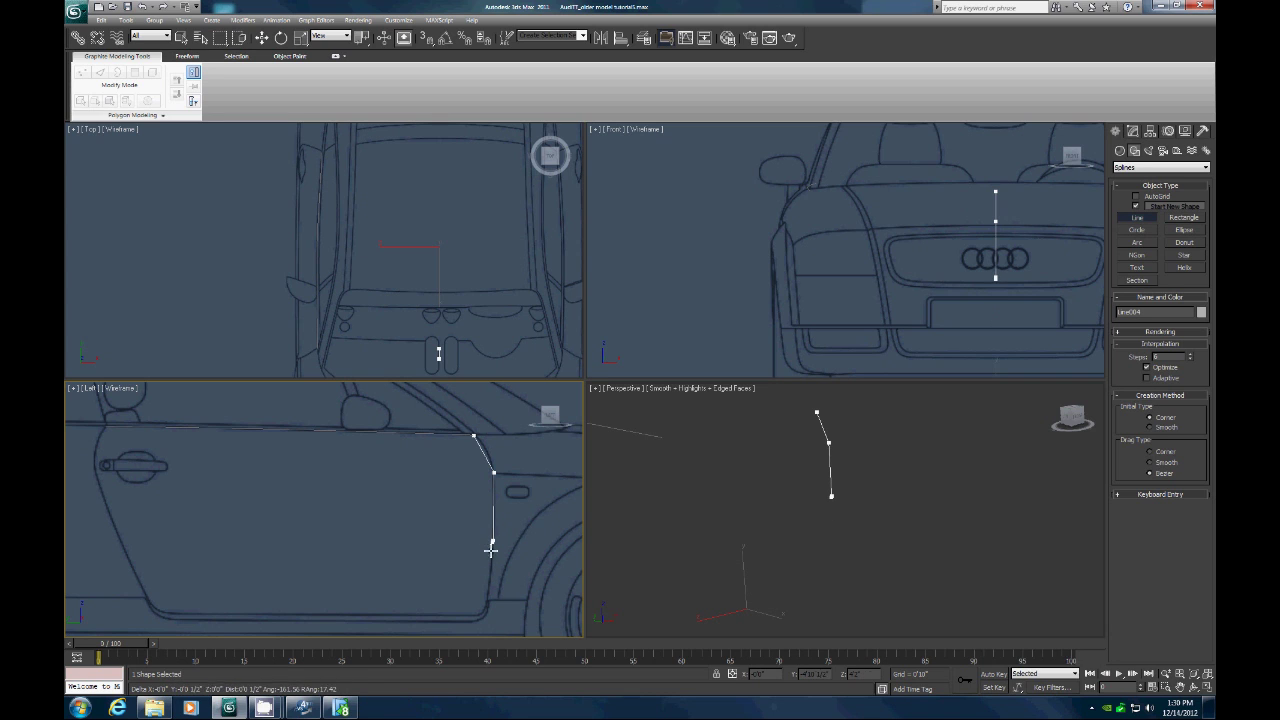
click(486, 597)
right_click(442, 530)
click(262, 37)
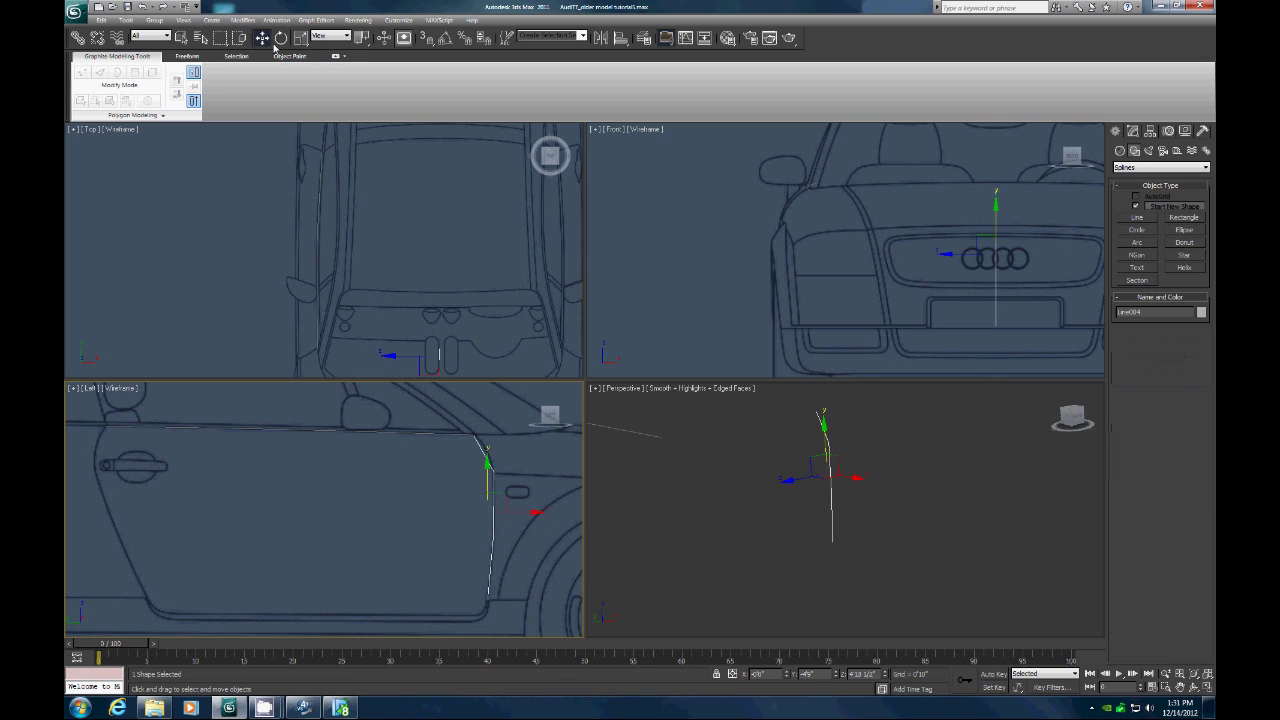
drag(469, 355, 344, 347)
Step: Move the front-edge line's lower three vertices outward so the line follows the car's side profile in the front view
click(1132, 131)
click(1117, 181)
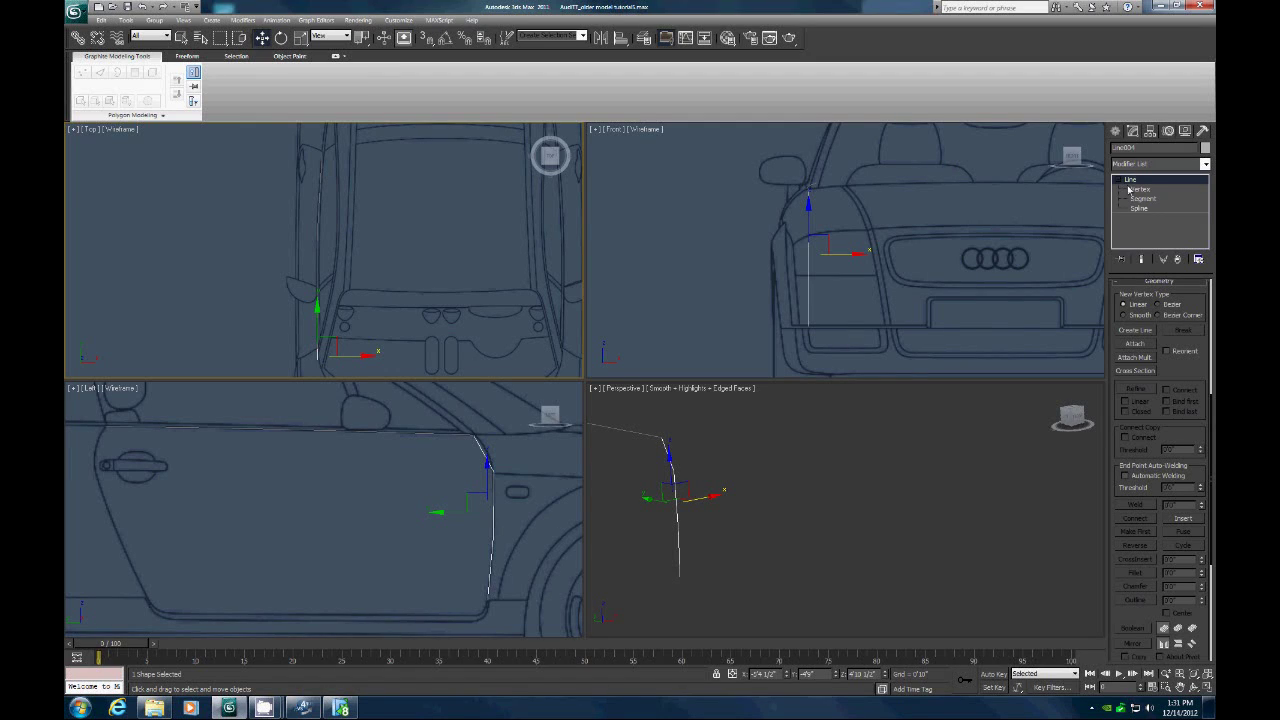
click(1140, 189)
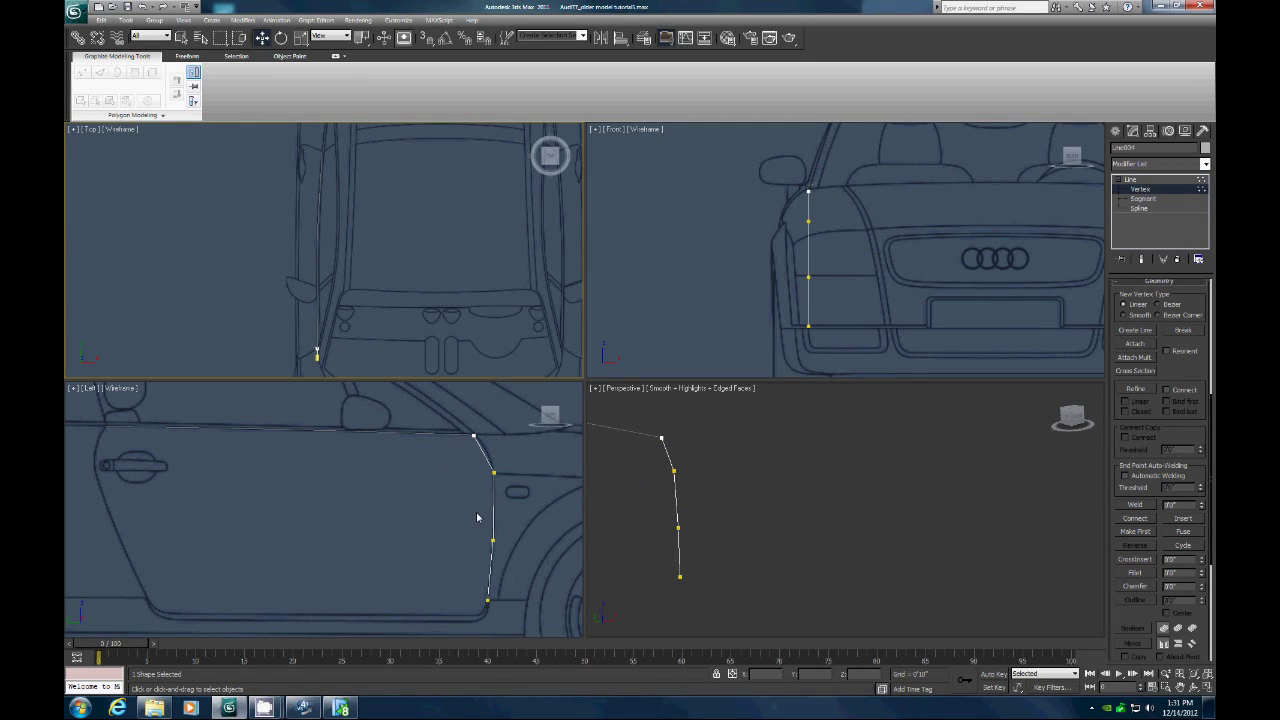
drag(798, 212, 824, 220)
drag(798, 265, 819, 326)
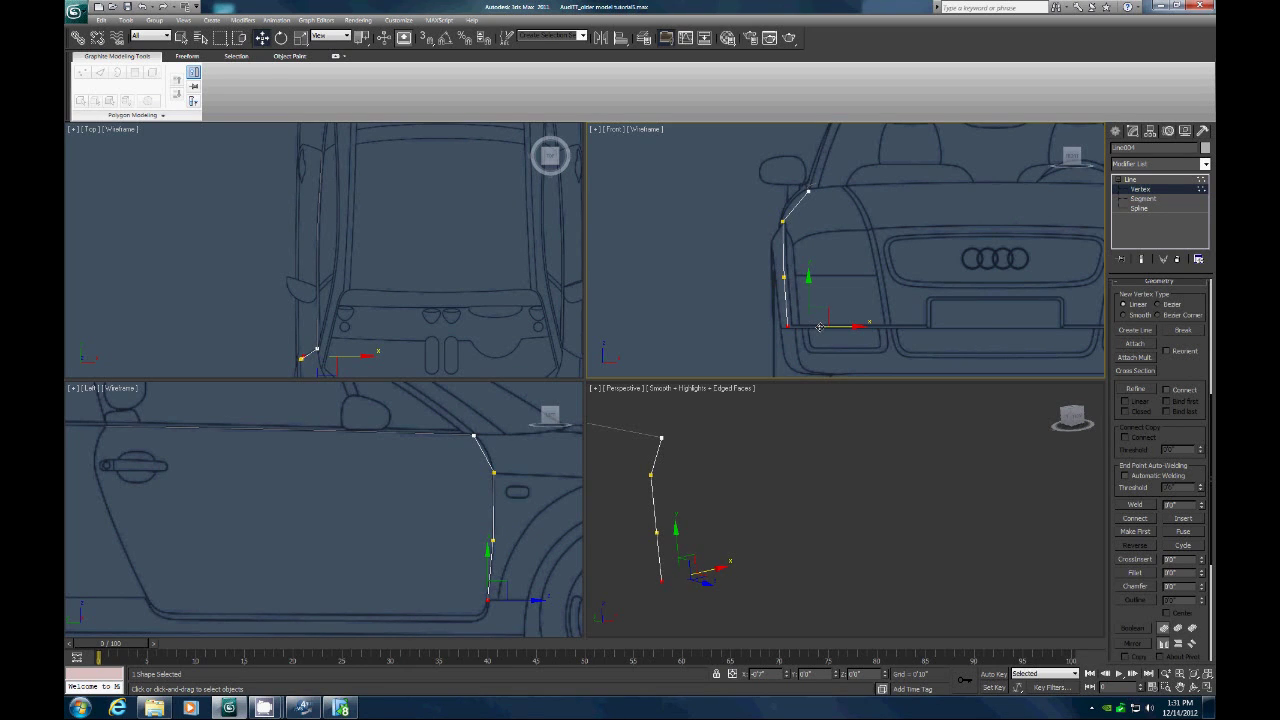
drag(819, 327, 819, 327)
right_click(375, 336)
drag(341, 354, 336, 354)
click(783, 277)
drag(819, 279, 816, 281)
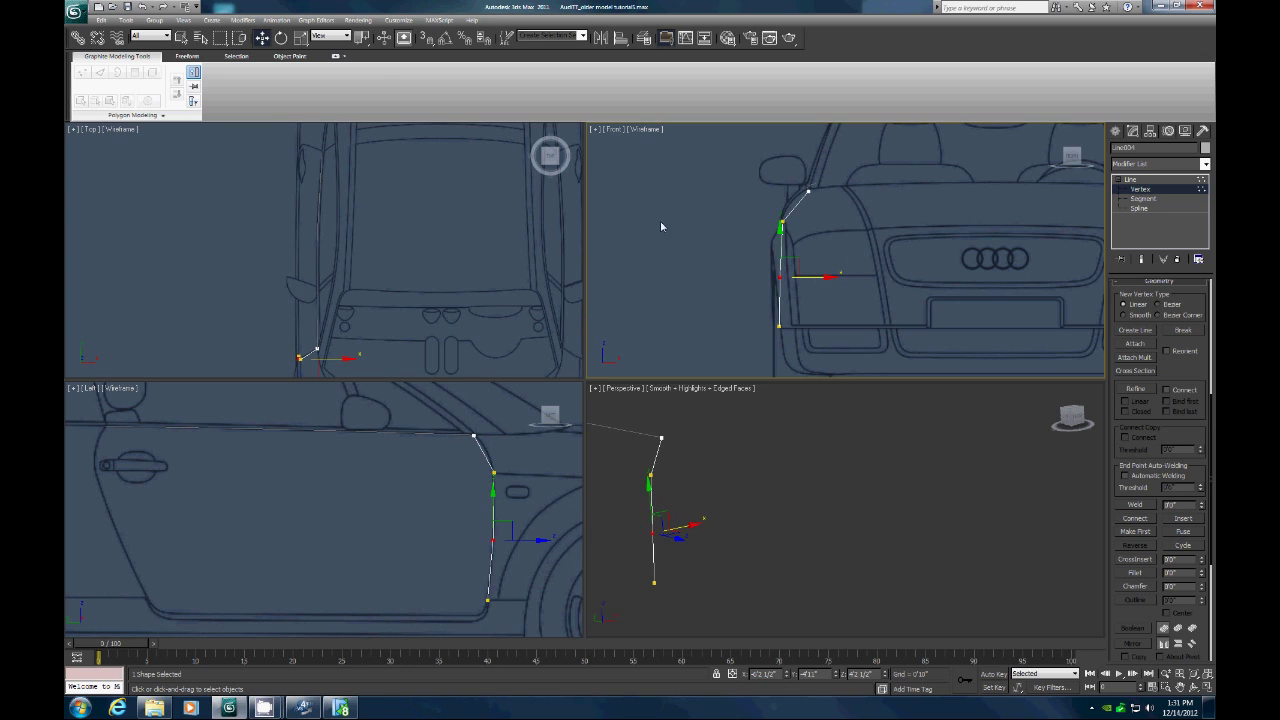
Step: Convert the front-edge line's second vertex to Bezier Corner and adjust its upper handle to the door curve in the left view
click(492, 470)
right_click(489, 467)
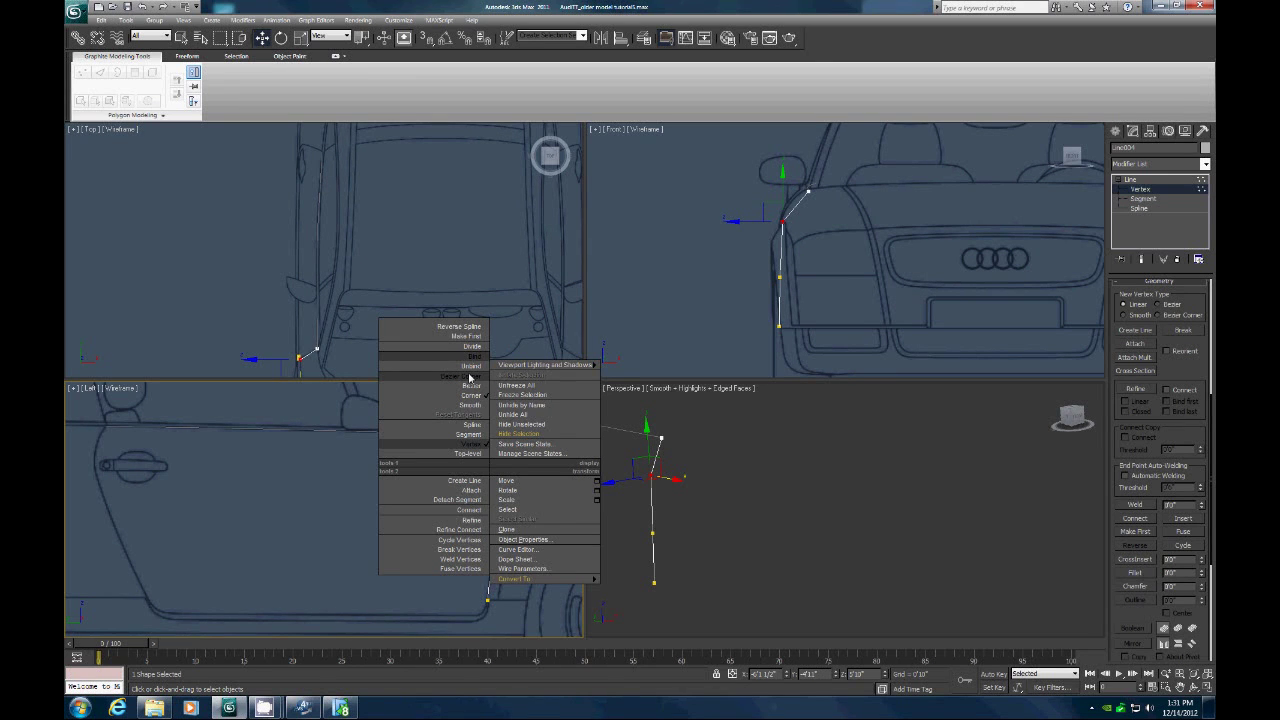
click(470, 377)
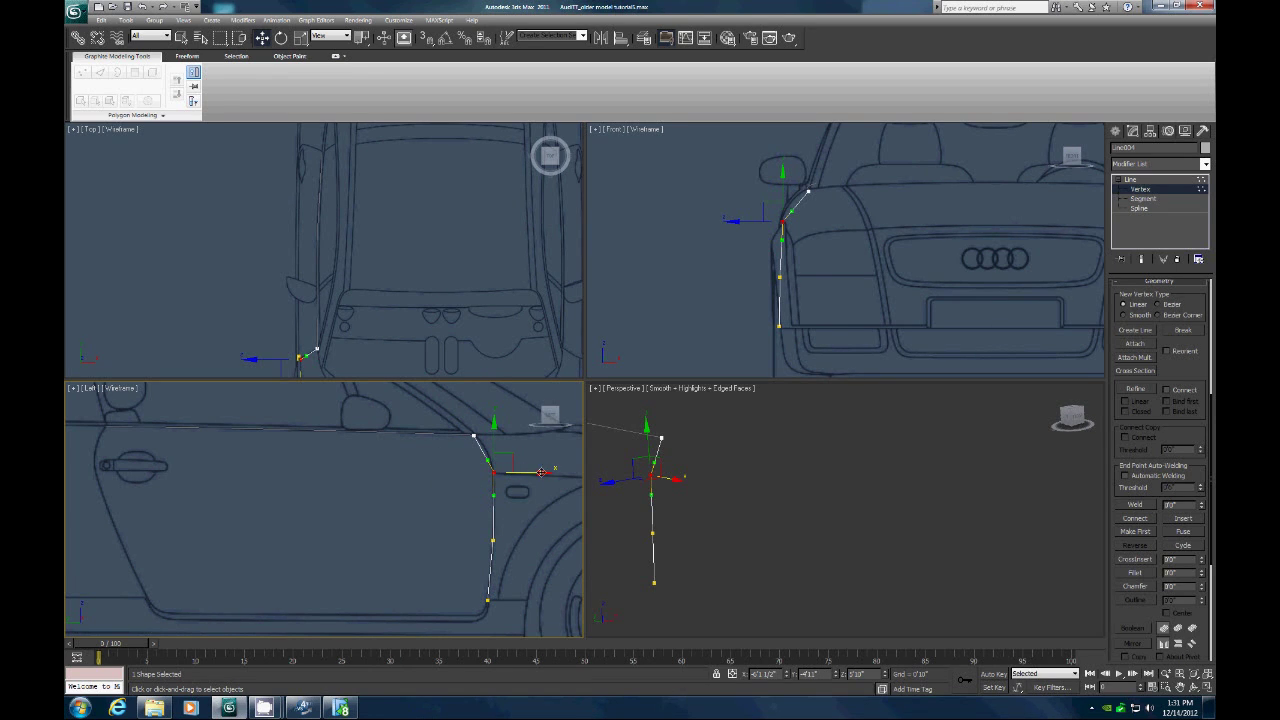
drag(490, 458, 493, 457)
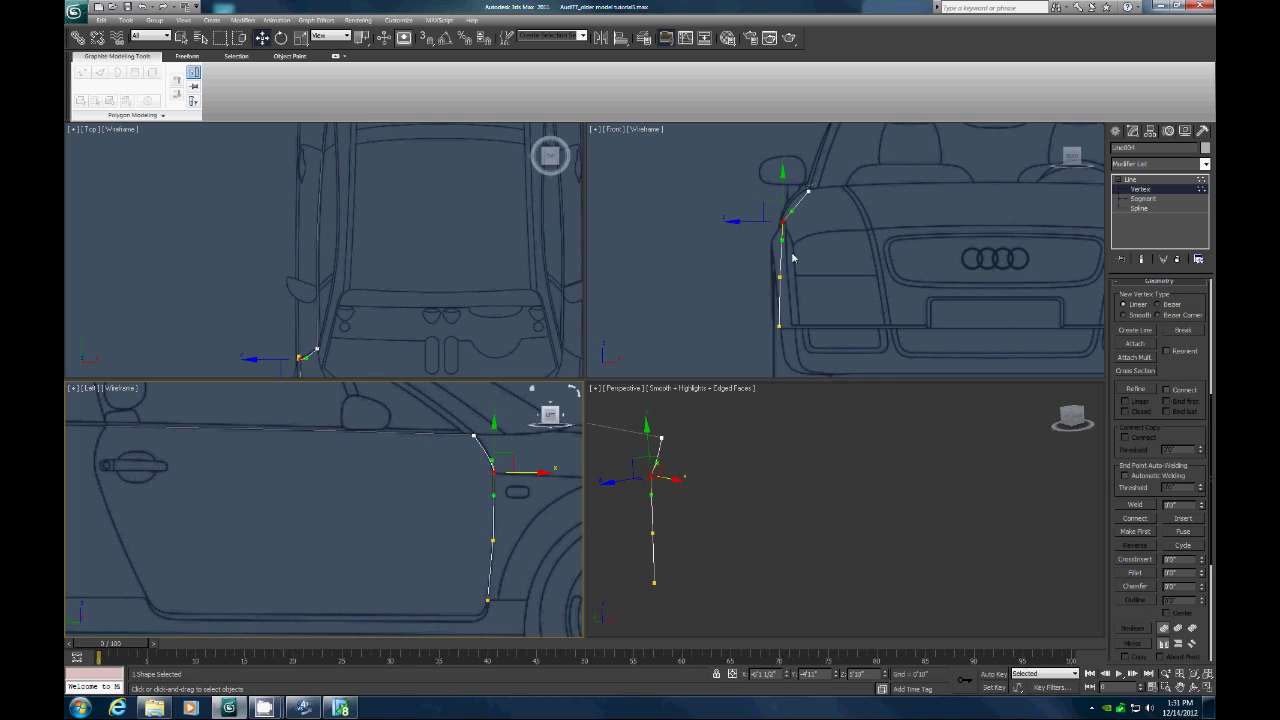
drag(792, 212, 786, 210)
click(101, 20)
click(115, 40)
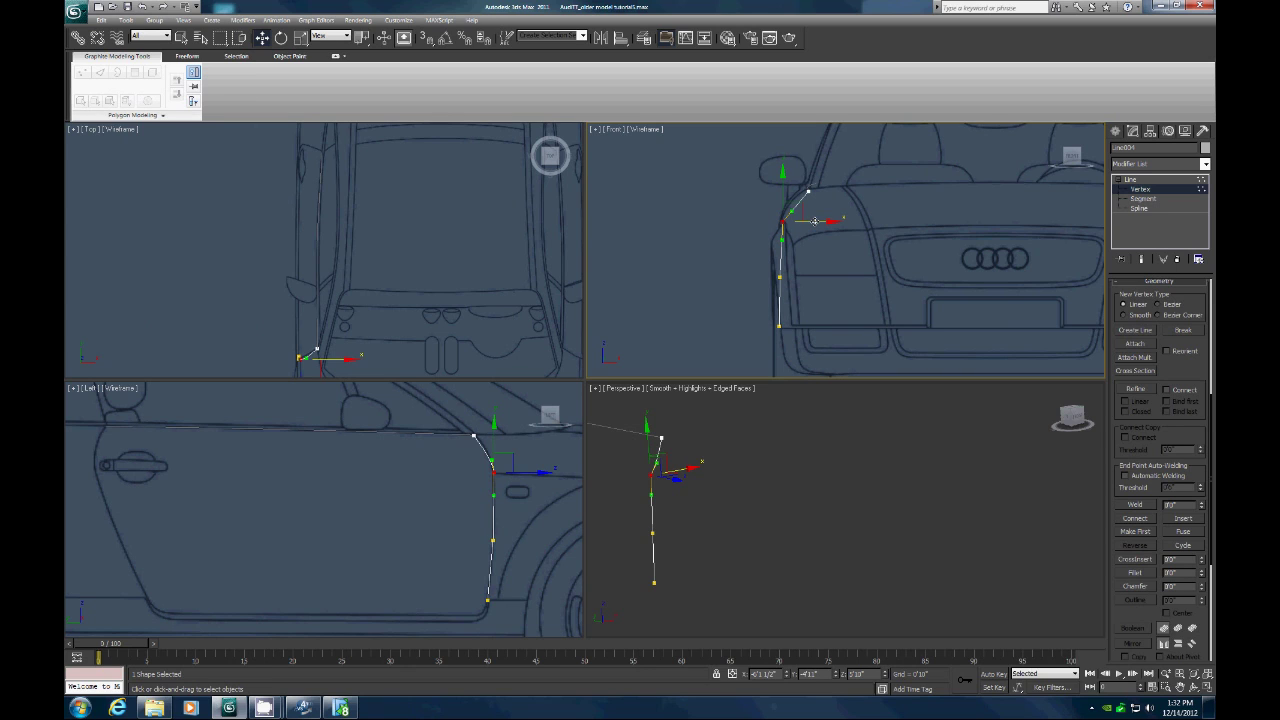
Step: Pull the front-edge line's second-vertex upper handle up to the body curve in the front view and scale up both handles
drag(793, 209, 788, 196)
click(301, 37)
drag(784, 195, 787, 163)
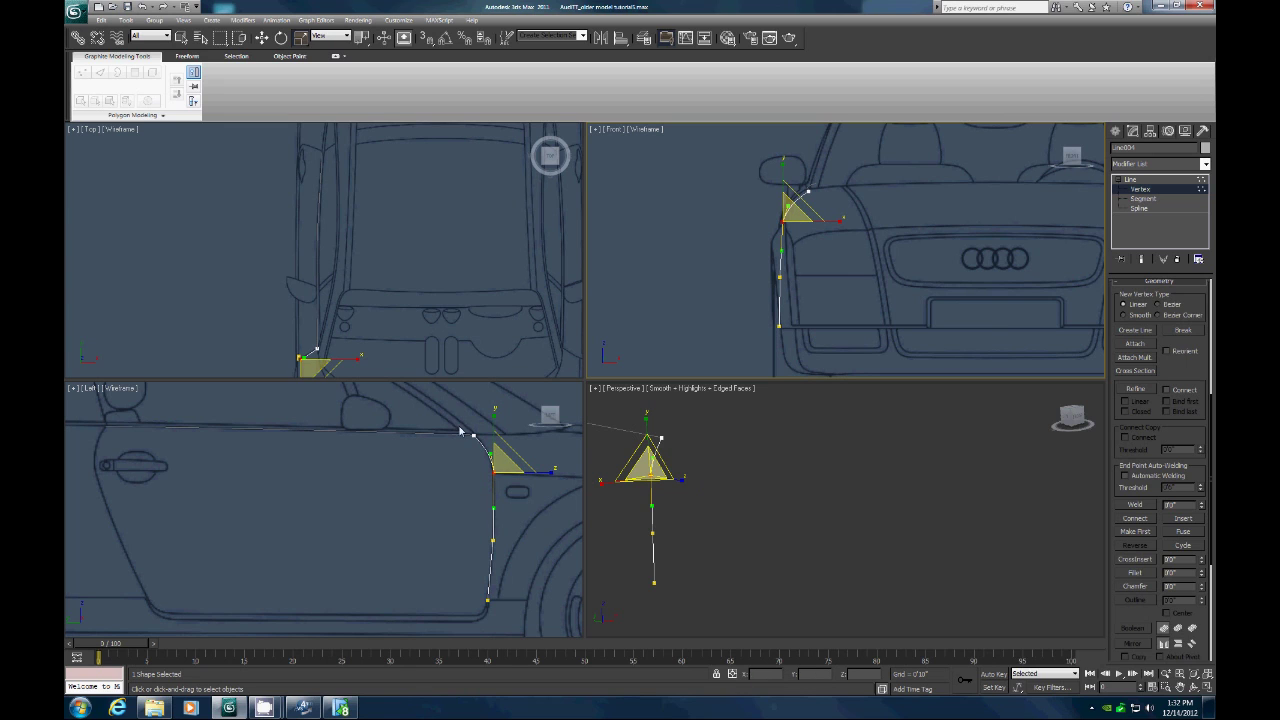
click(261, 37)
click(542, 474)
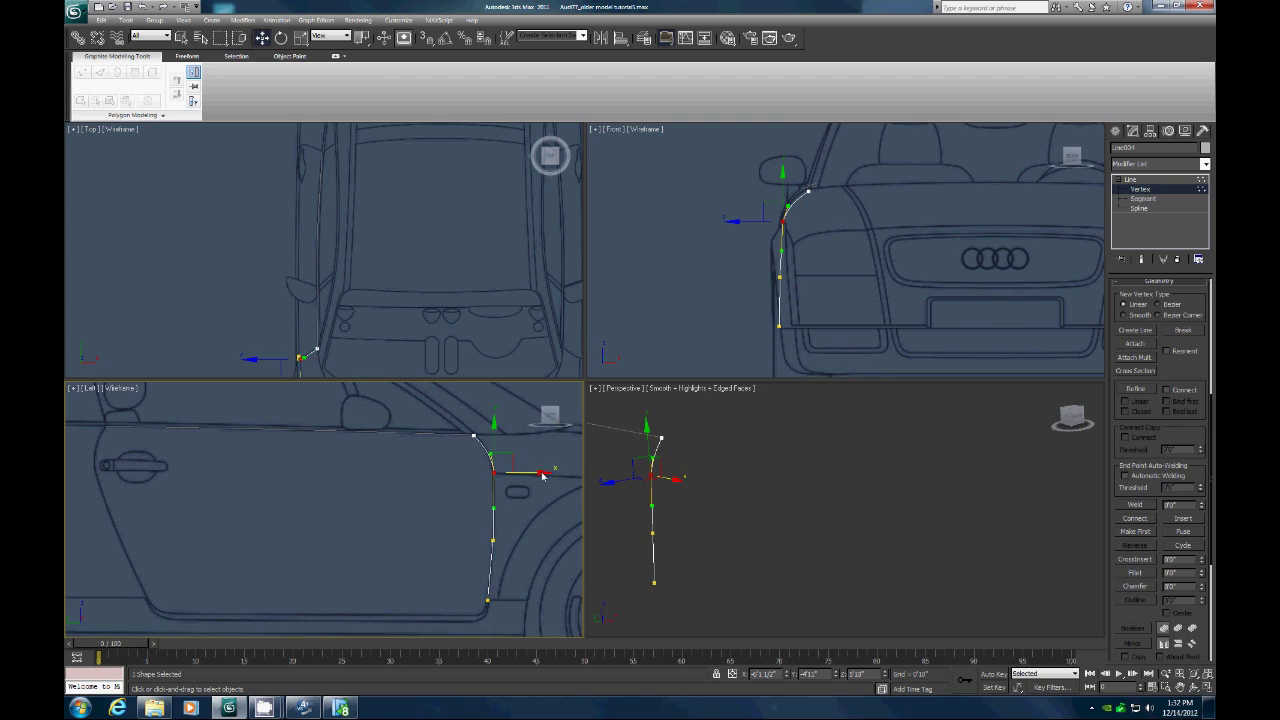
drag(493, 507, 493, 508)
click(493, 507)
Step: Convert the front-edge line's third vertex to Bezier and rotate its handles to follow the side profile in the front view
right_click(491, 540)
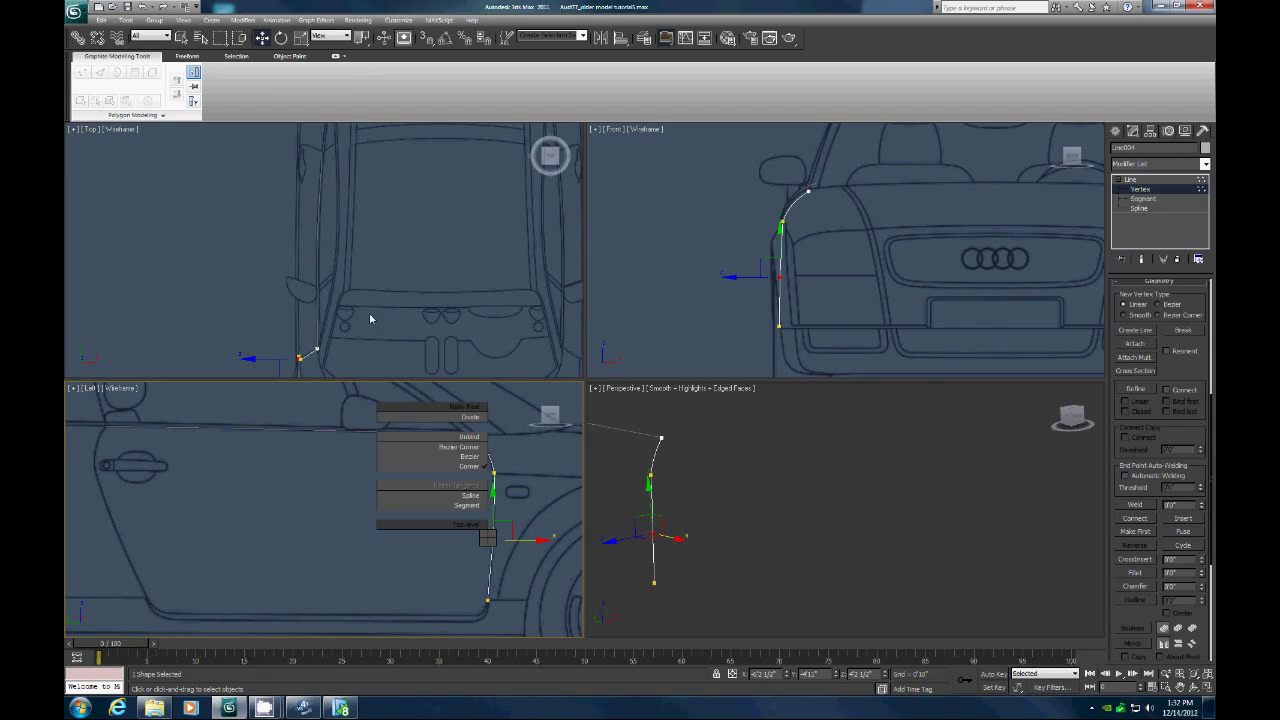
click(469, 457)
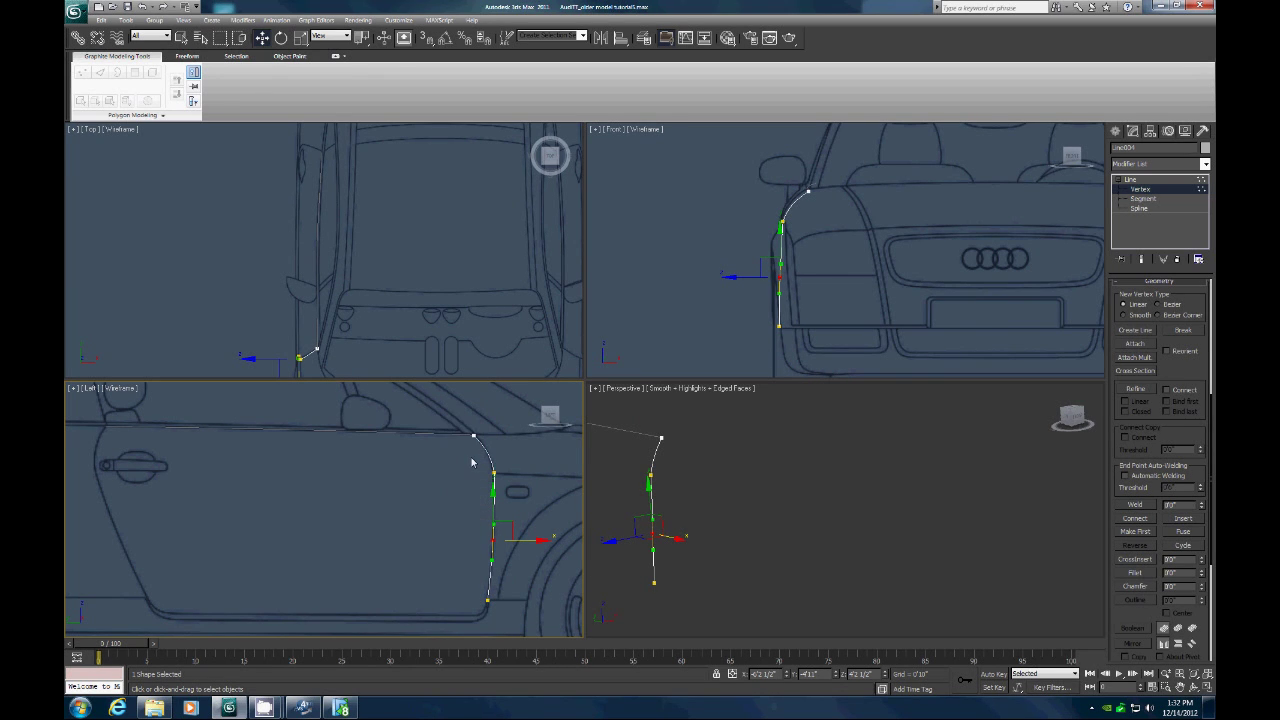
click(430, 457)
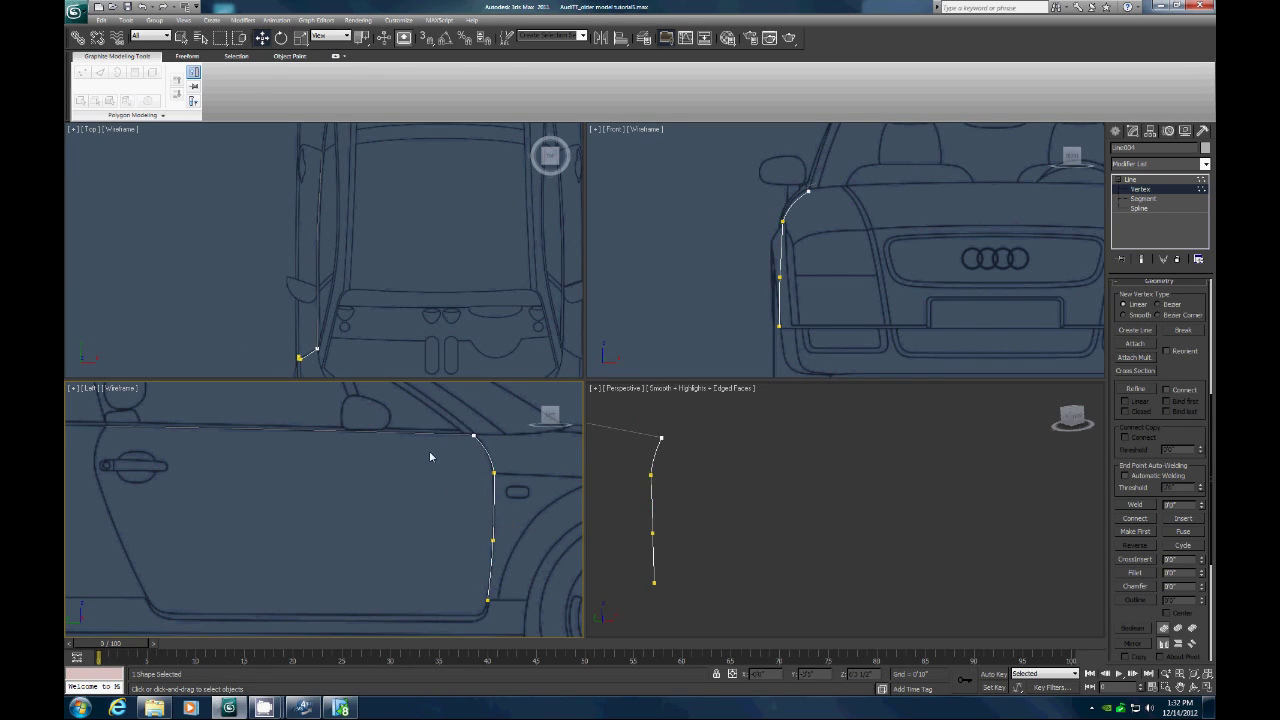
click(780, 276)
key(e)
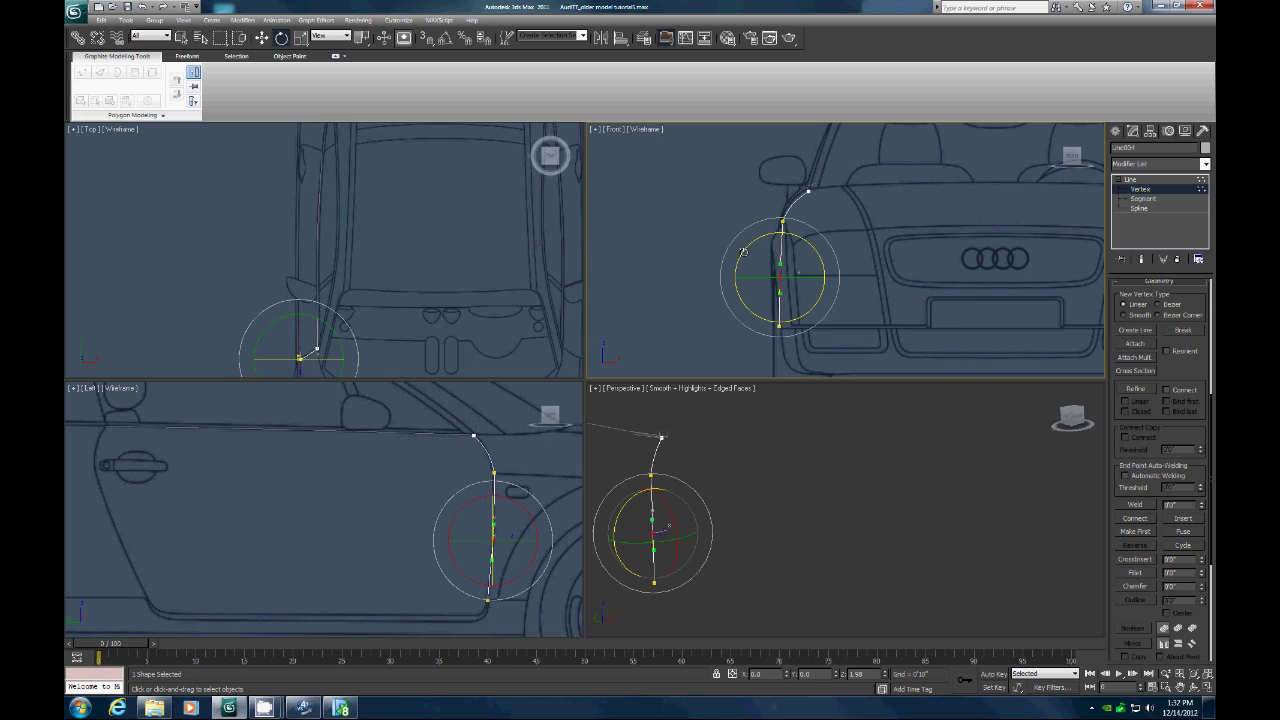
click(712, 254)
Step: Fine-tune the lower handle of the front-edge line's second vertex in the front view and leave vertex editing
click(783, 219)
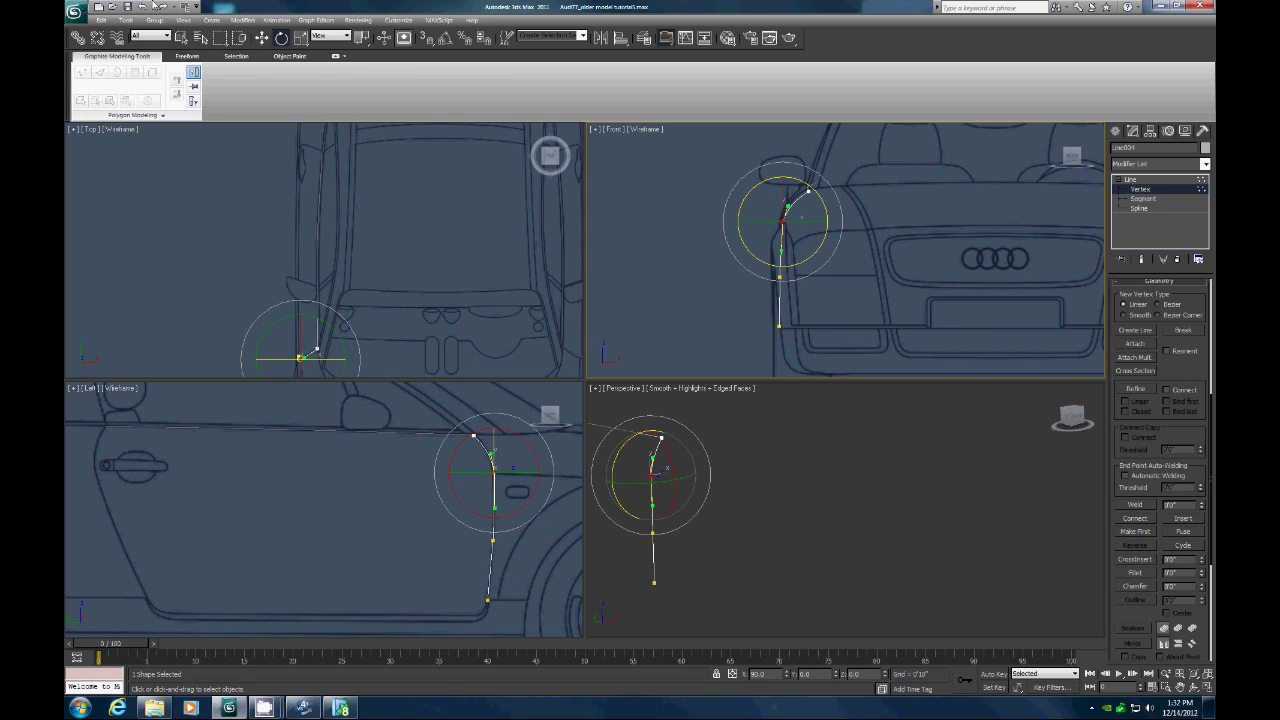
click(261, 37)
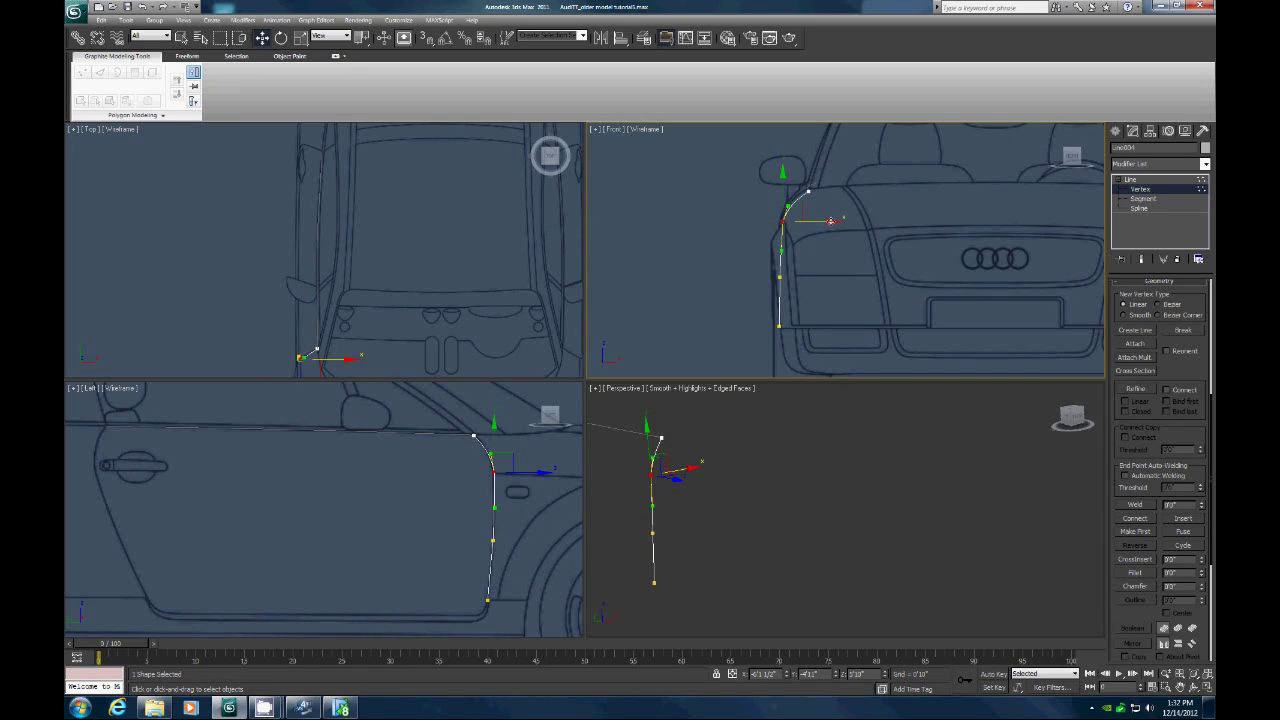
drag(783, 250, 781, 252)
click(1128, 191)
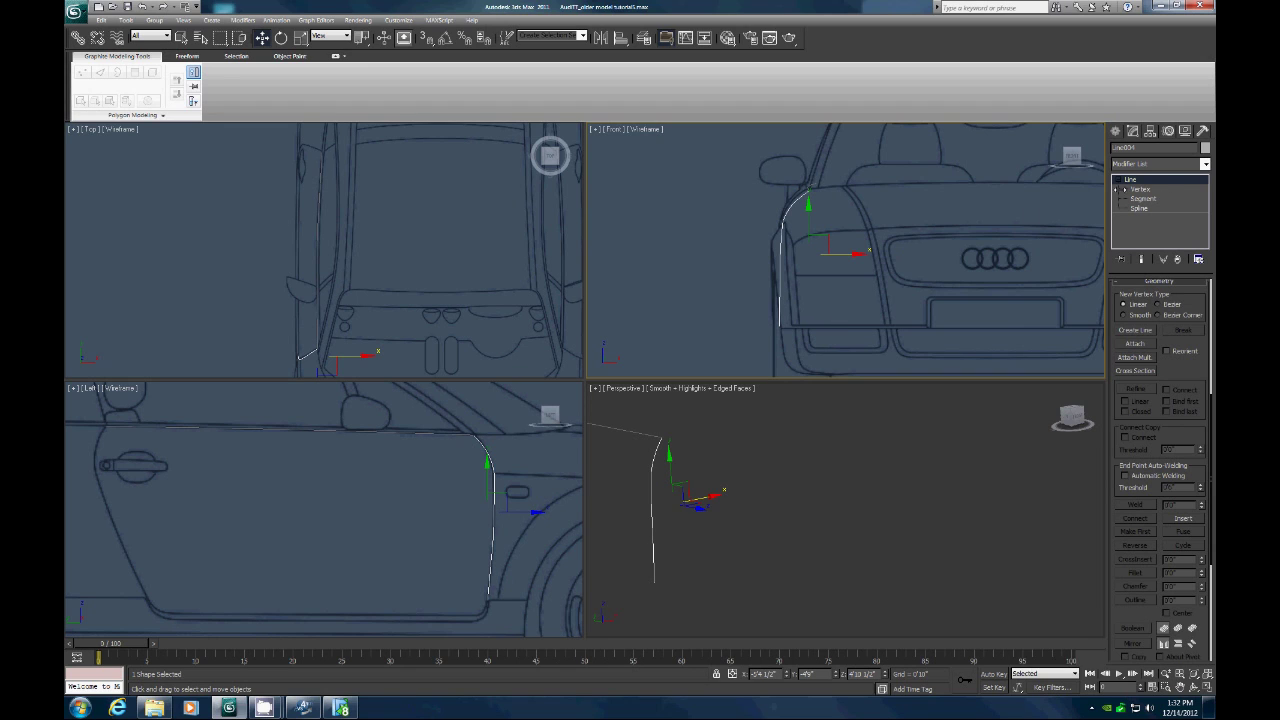
Step: Attach the front-edge line to the door's upper line
click(318, 430)
click(1135, 344)
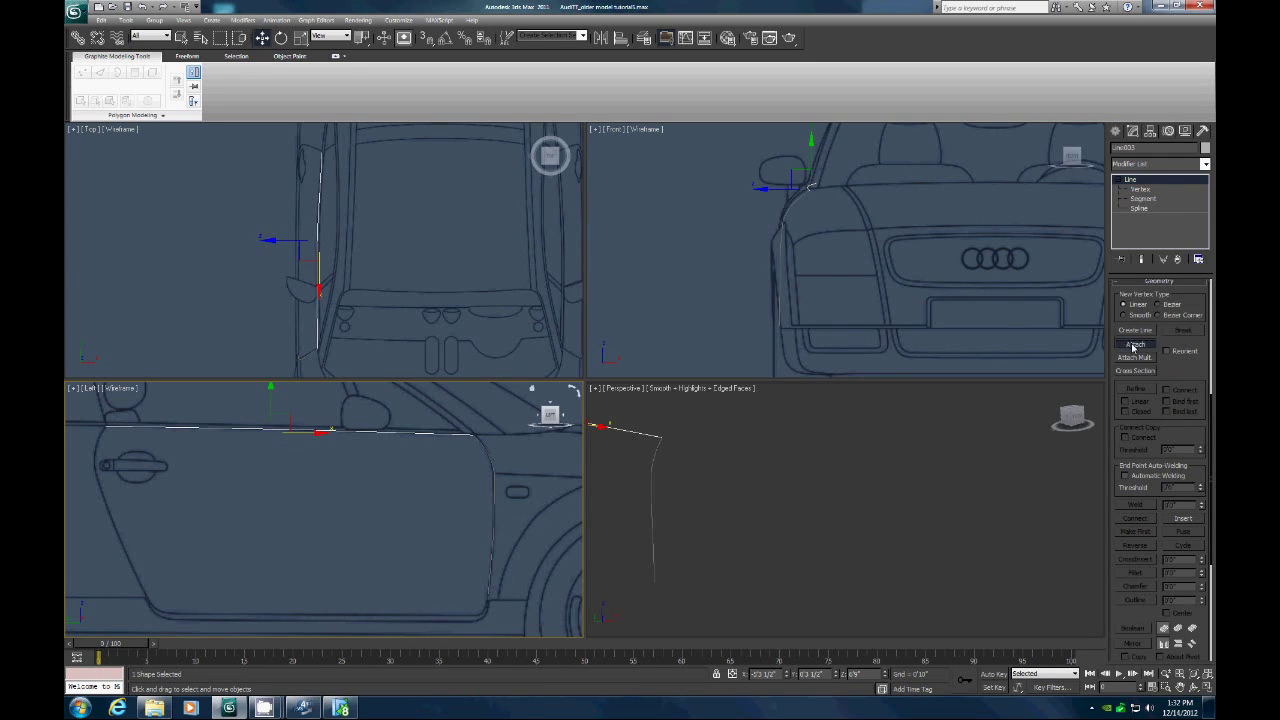
click(496, 463)
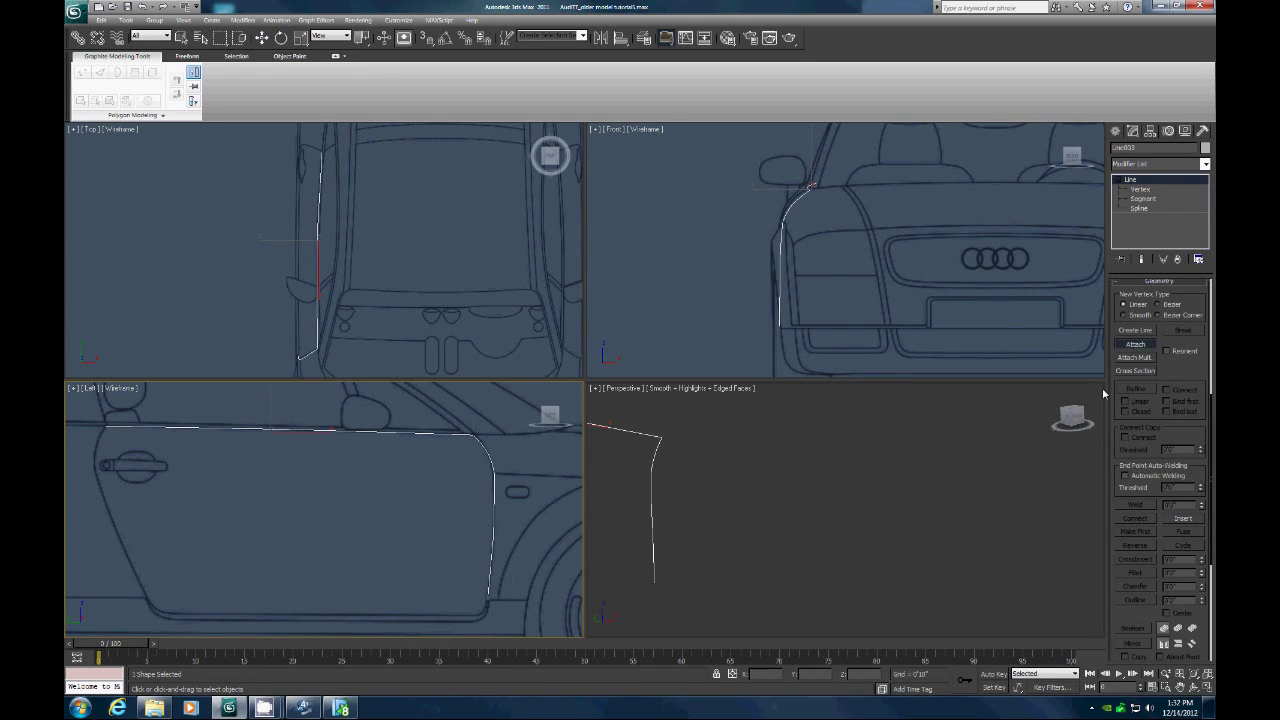
click(1135, 344)
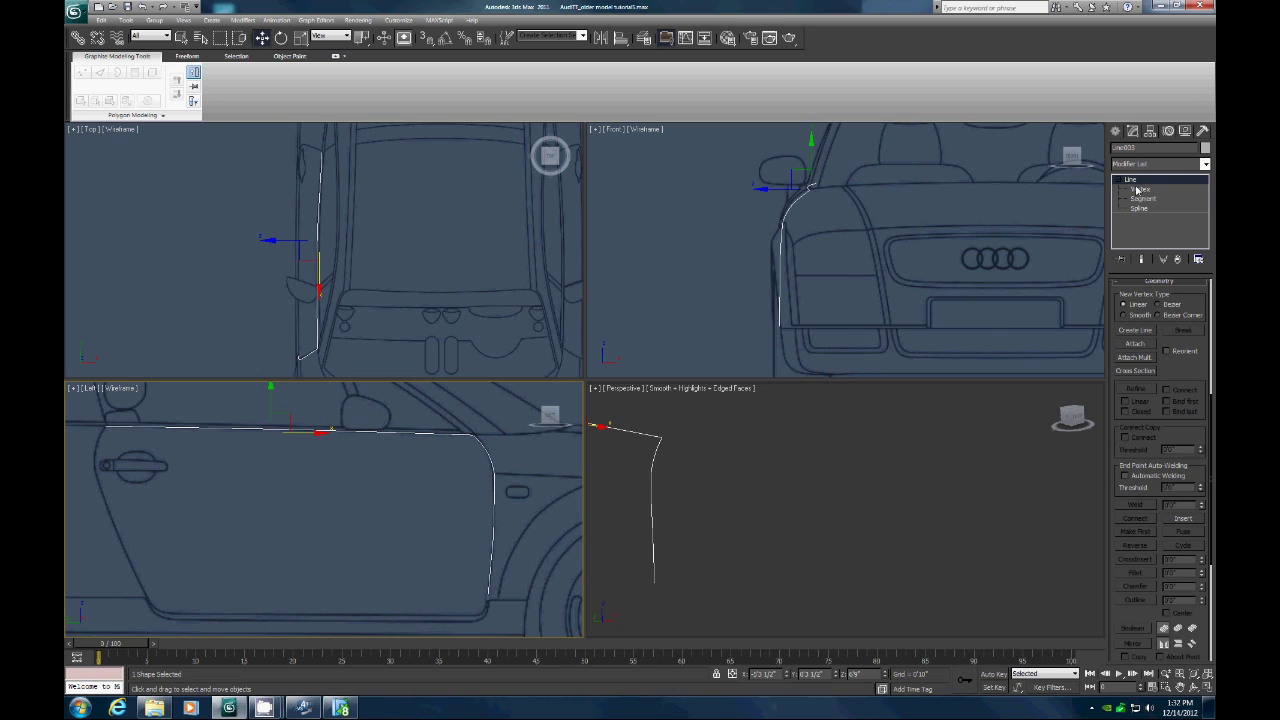
Step: Weld the overlapping end vertices where the upper line meets the front-edge line
click(1140, 189)
click(476, 438)
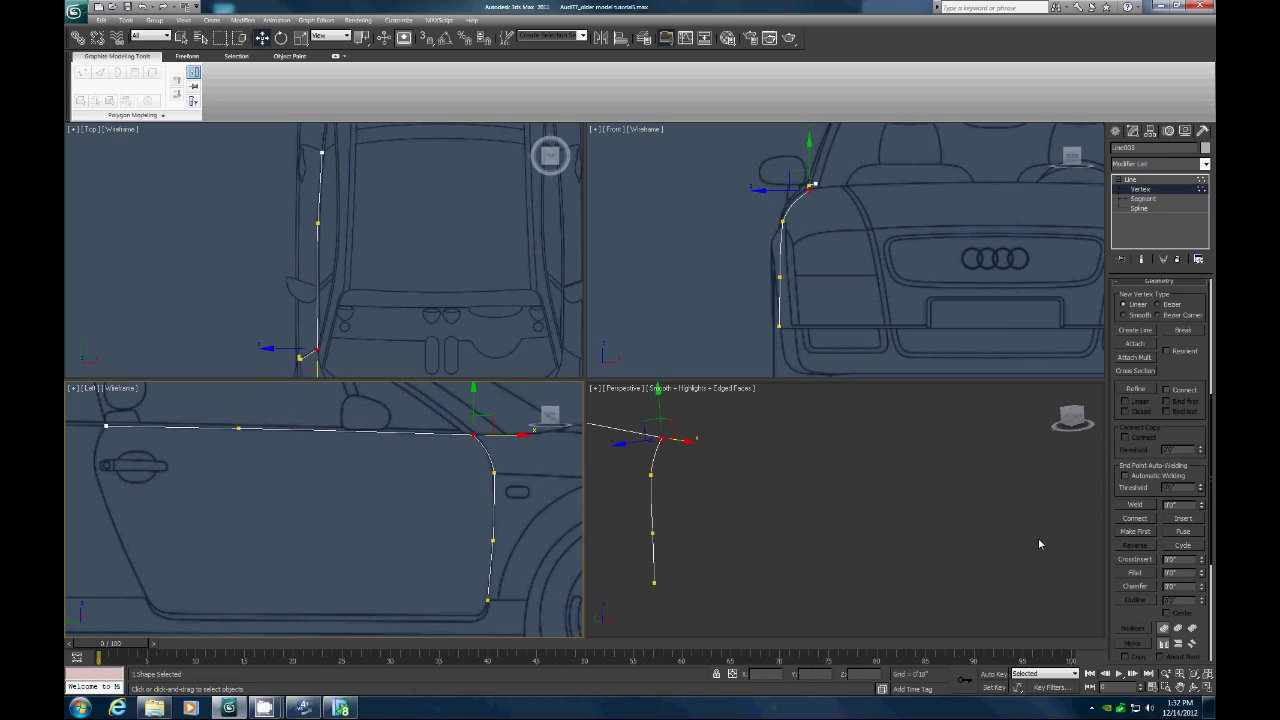
click(1136, 505)
click(545, 432)
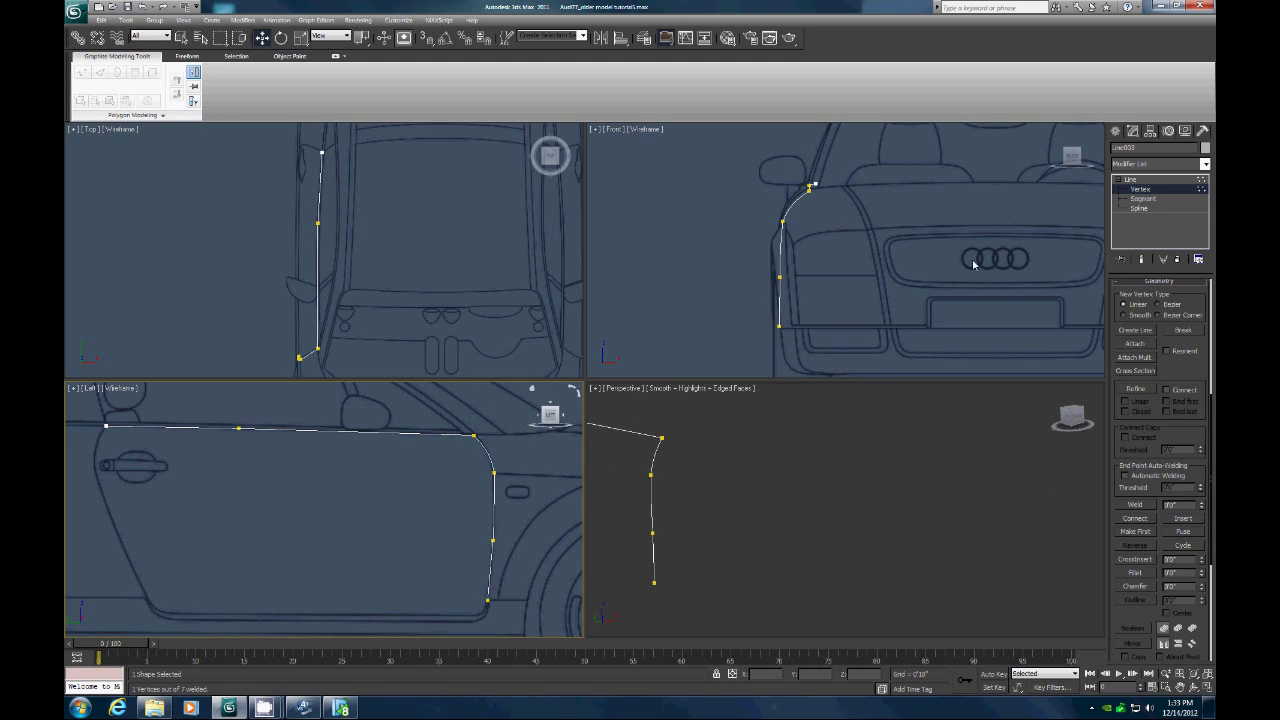
Step: Draw a four-point line down the door's rear edge in the left view and shift it sideways onto the upper line in the top view
click(1115, 131)
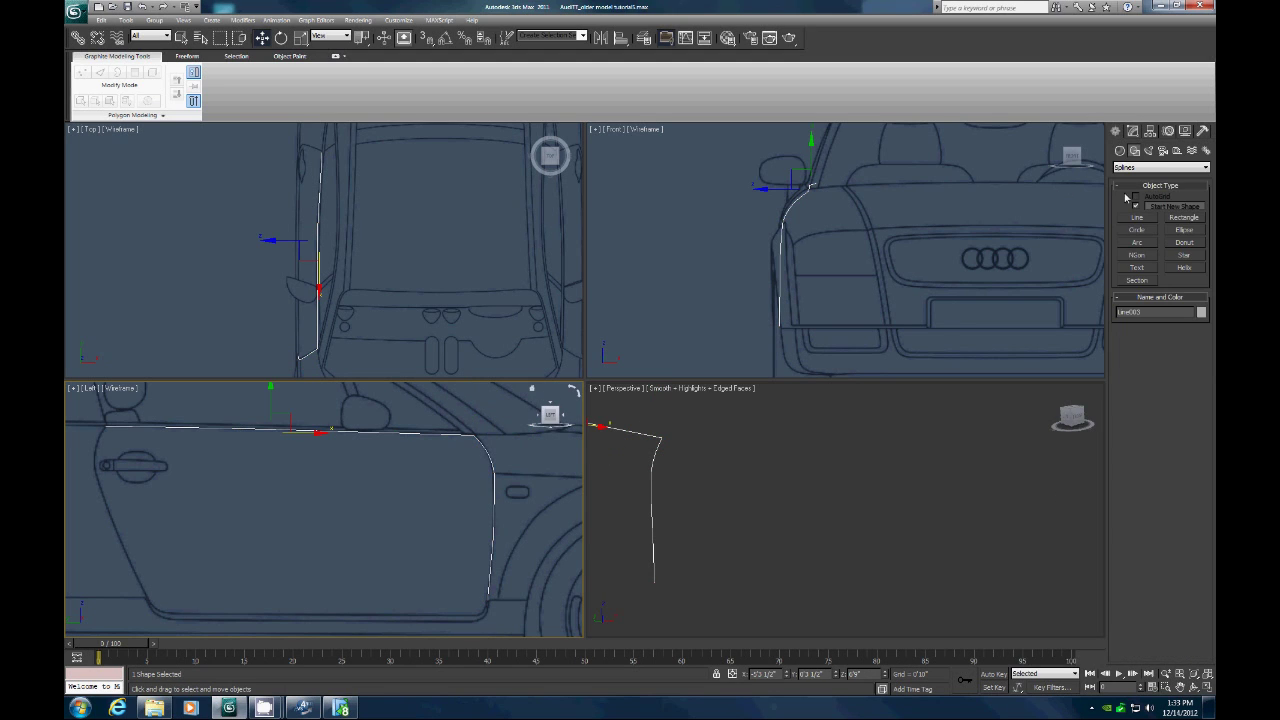
click(1133, 219)
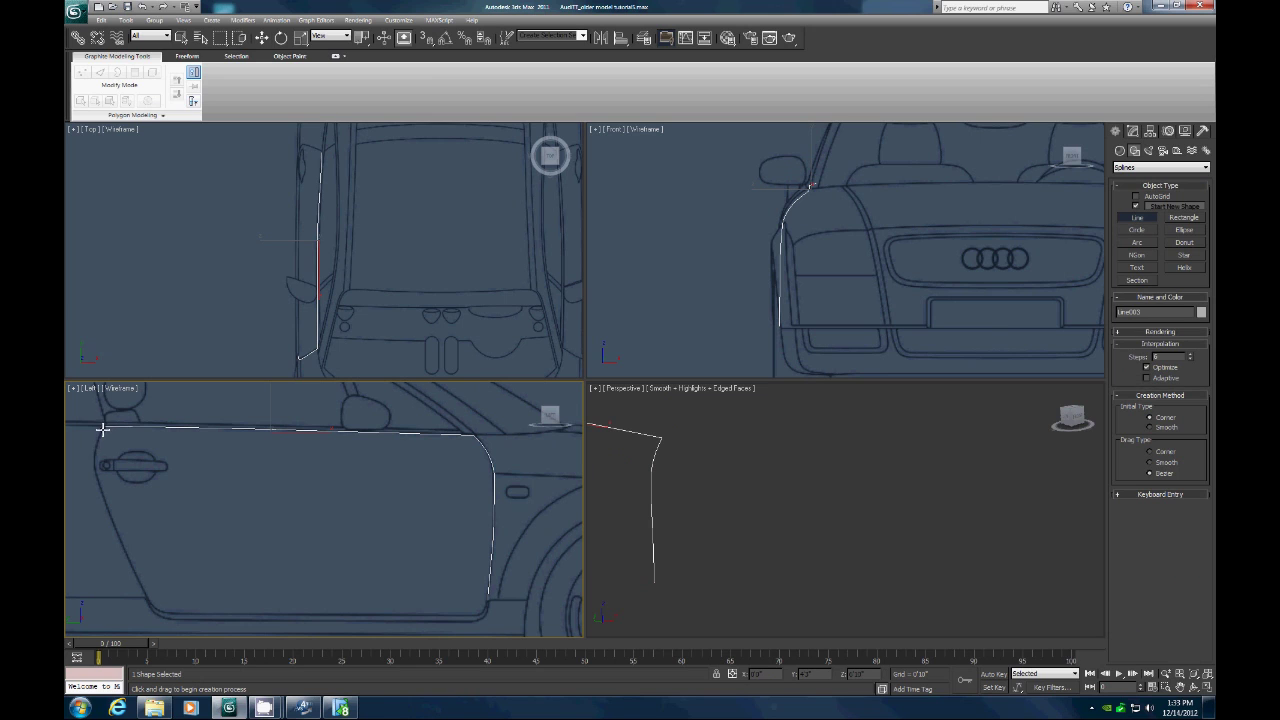
click(105, 427)
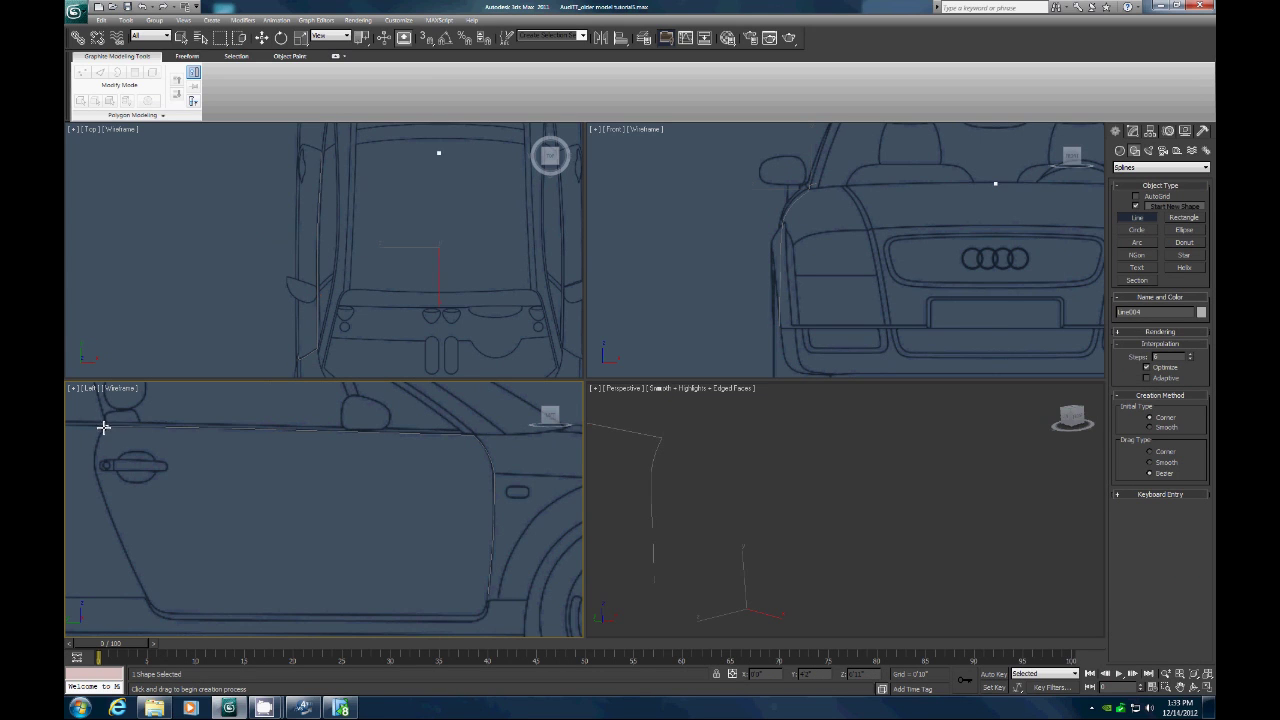
click(94, 463)
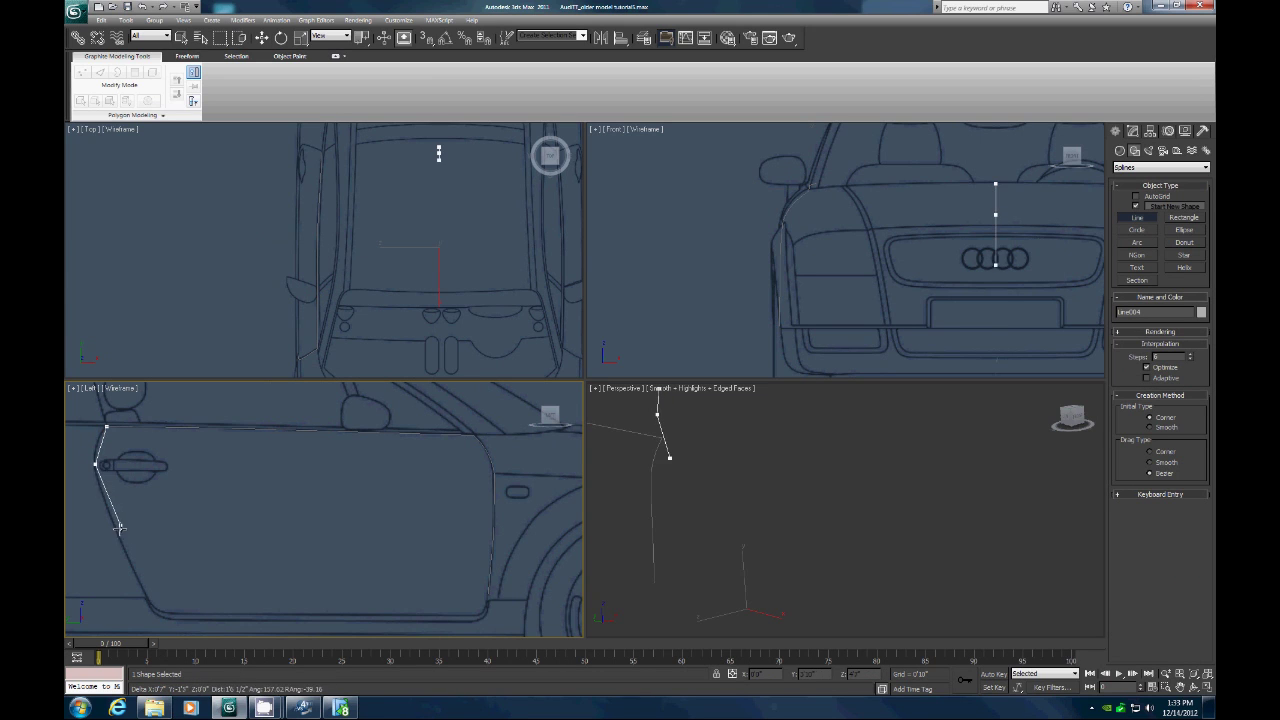
click(118, 537)
click(147, 597)
right_click(178, 548)
click(261, 37)
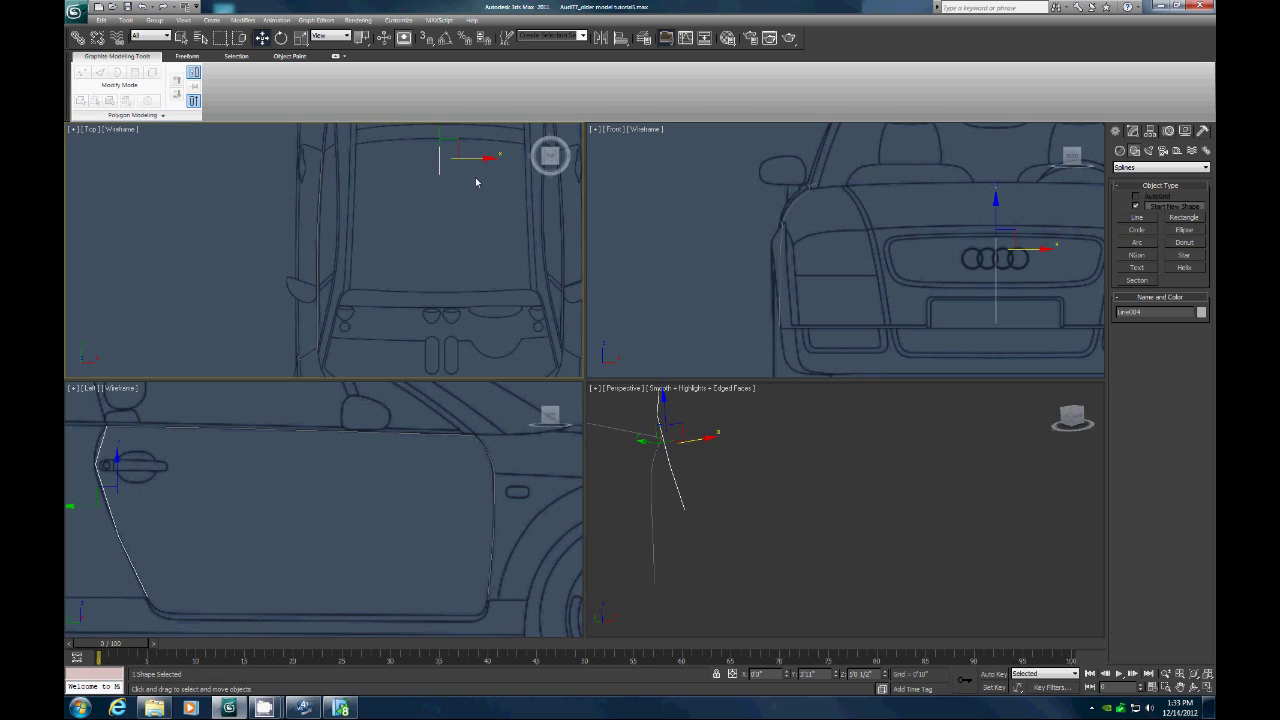
drag(478, 158, 357, 158)
Step: Move the rear-edge line's lower three vertices outward to follow the car's side profile in the front view
click(1131, 132)
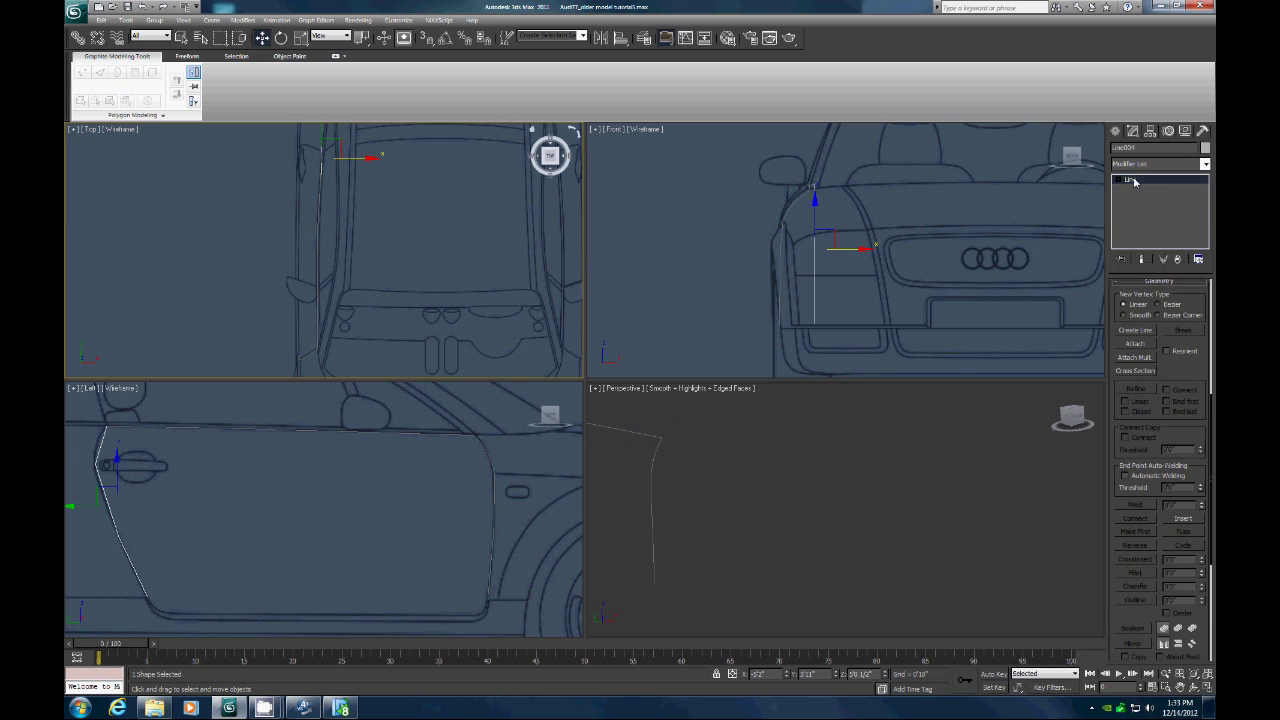
click(1138, 190)
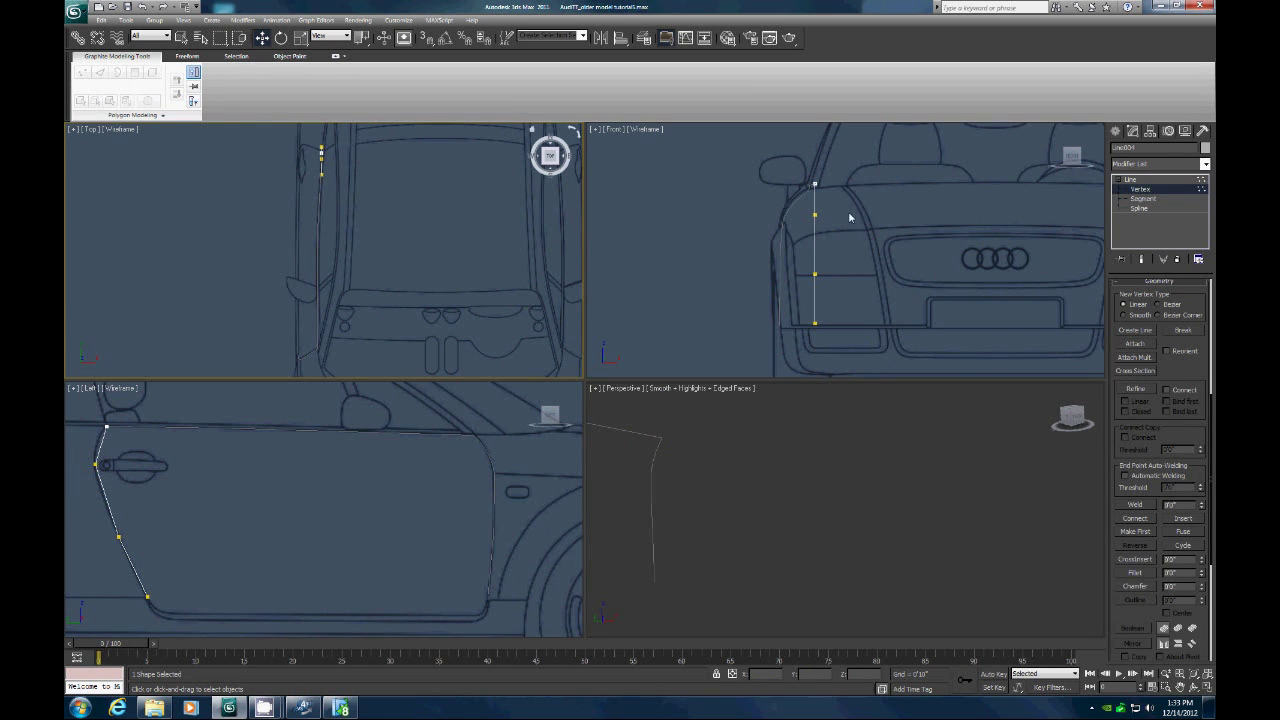
click(815, 213)
drag(858, 222, 809, 283)
click(816, 274)
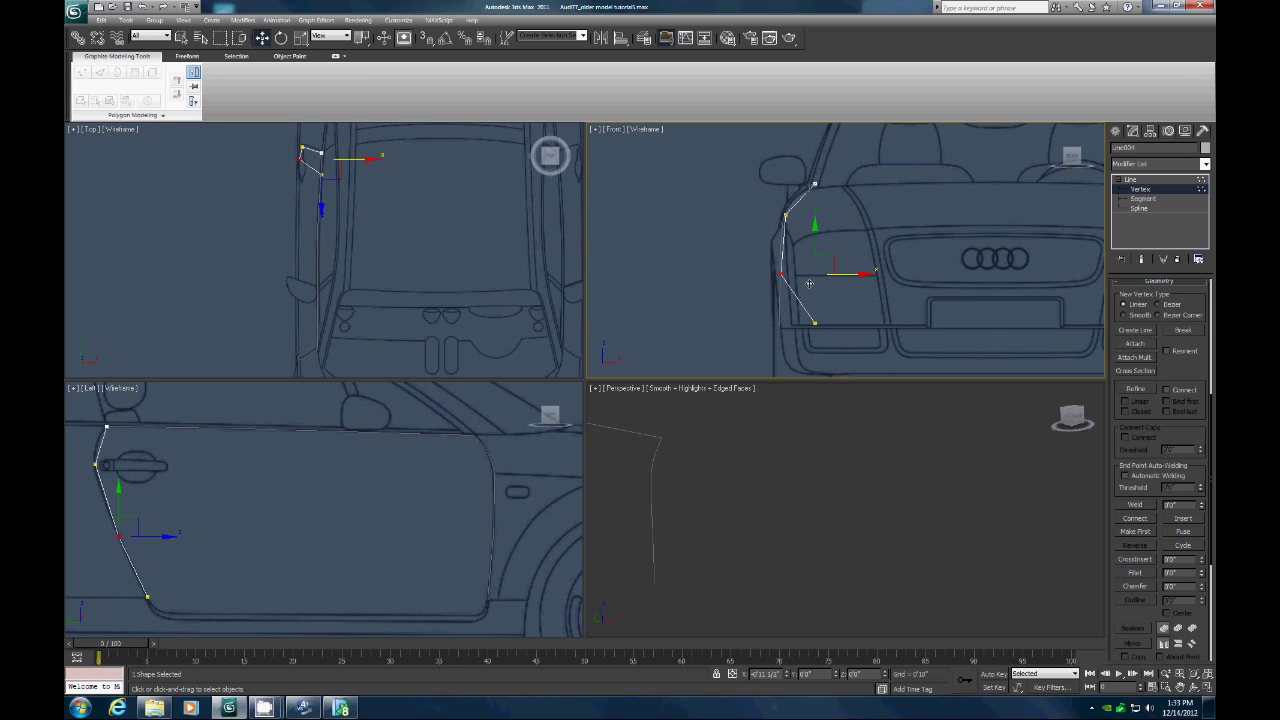
click(815, 322)
drag(838, 322, 811, 336)
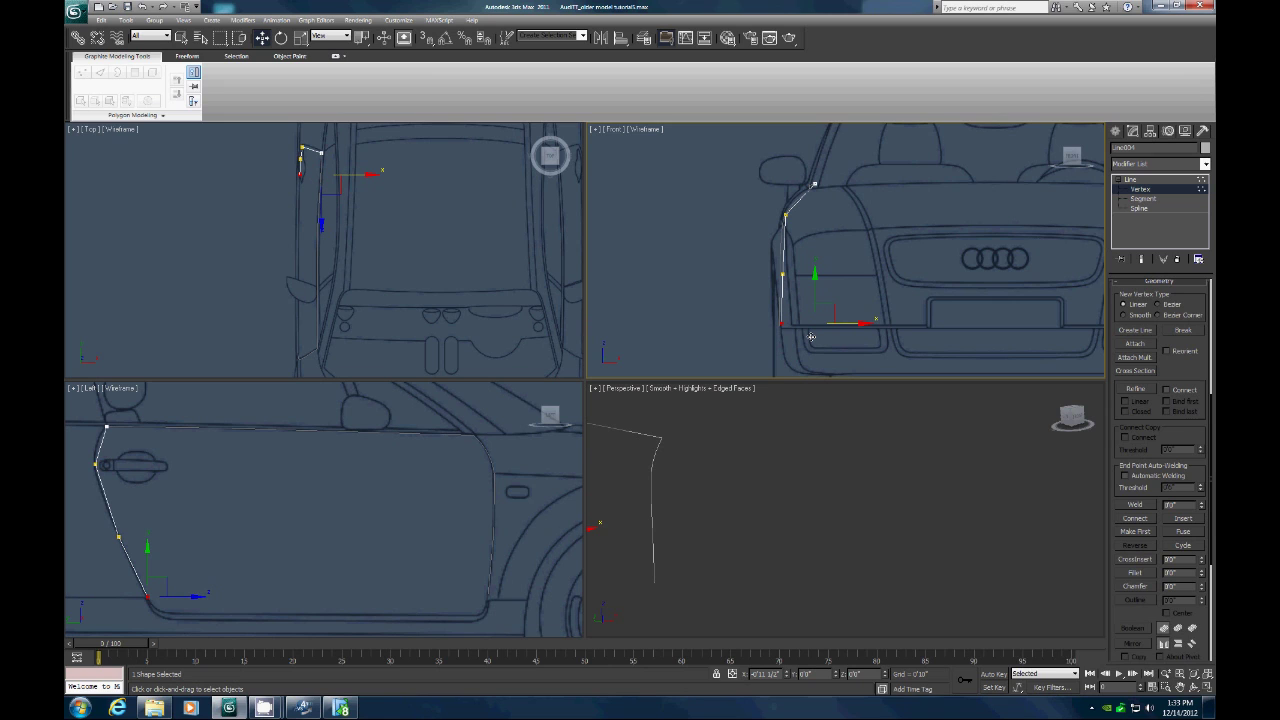
drag(811, 337, 811, 337)
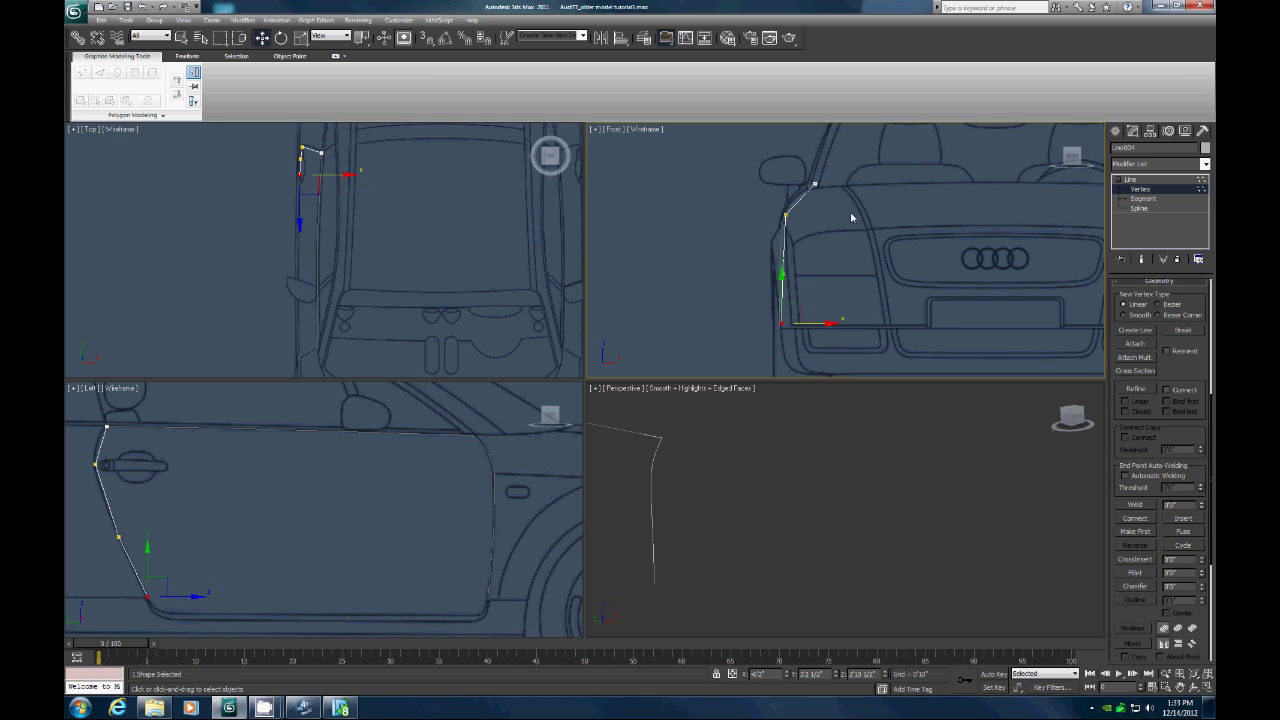
Step: Convert the rear-edge line's second vertex to Bezier Corner and adjust its upper handle to the door curve in the left and front views
click(95, 464)
right_click(95, 464)
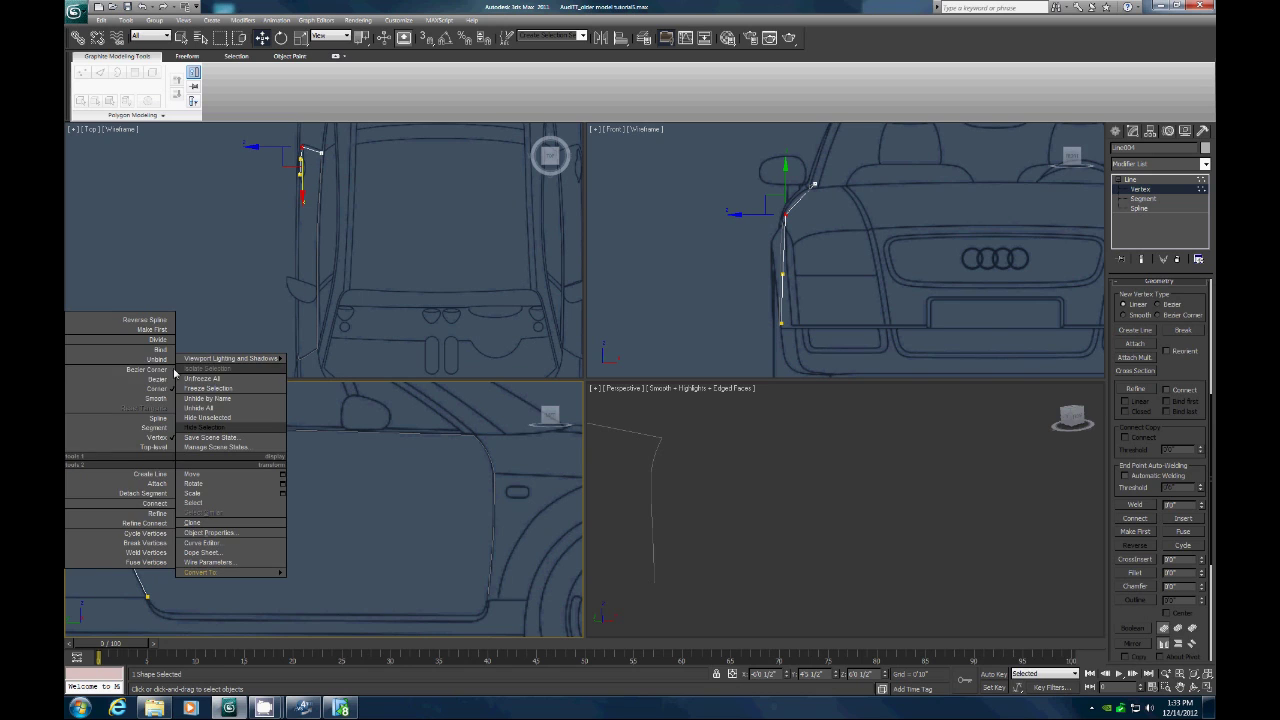
click(145, 379)
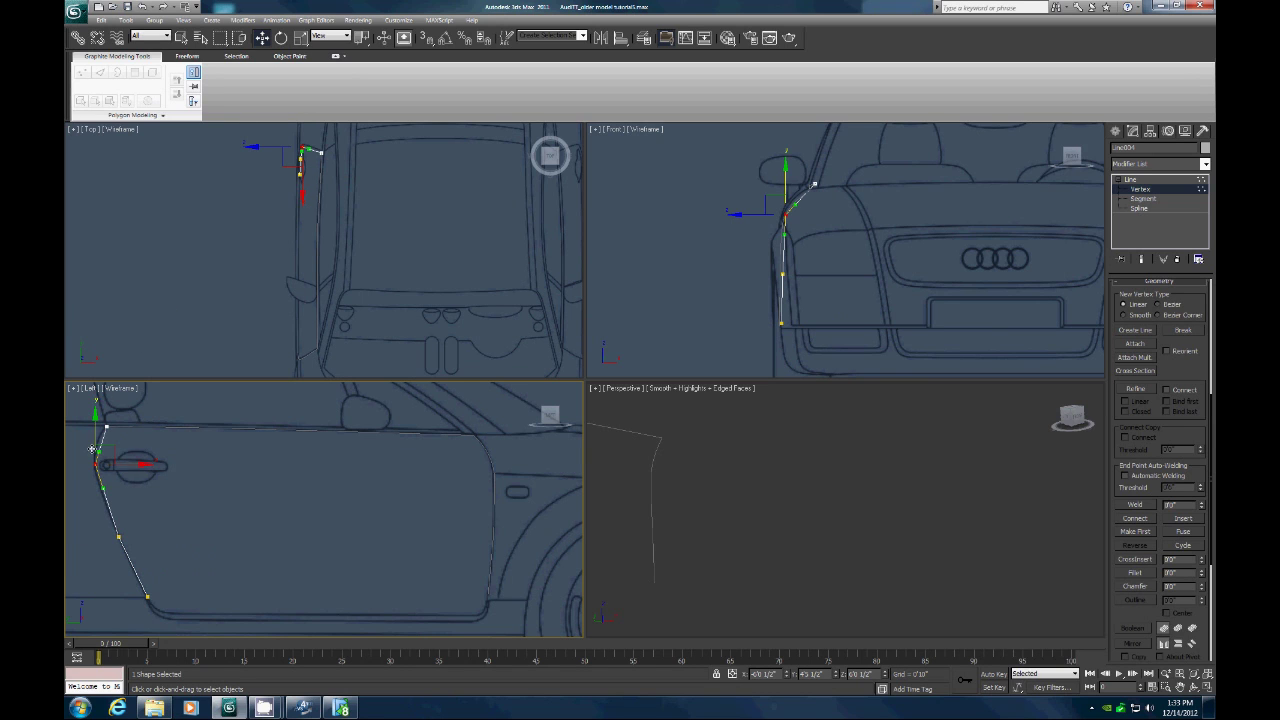
drag(99, 451, 93, 452)
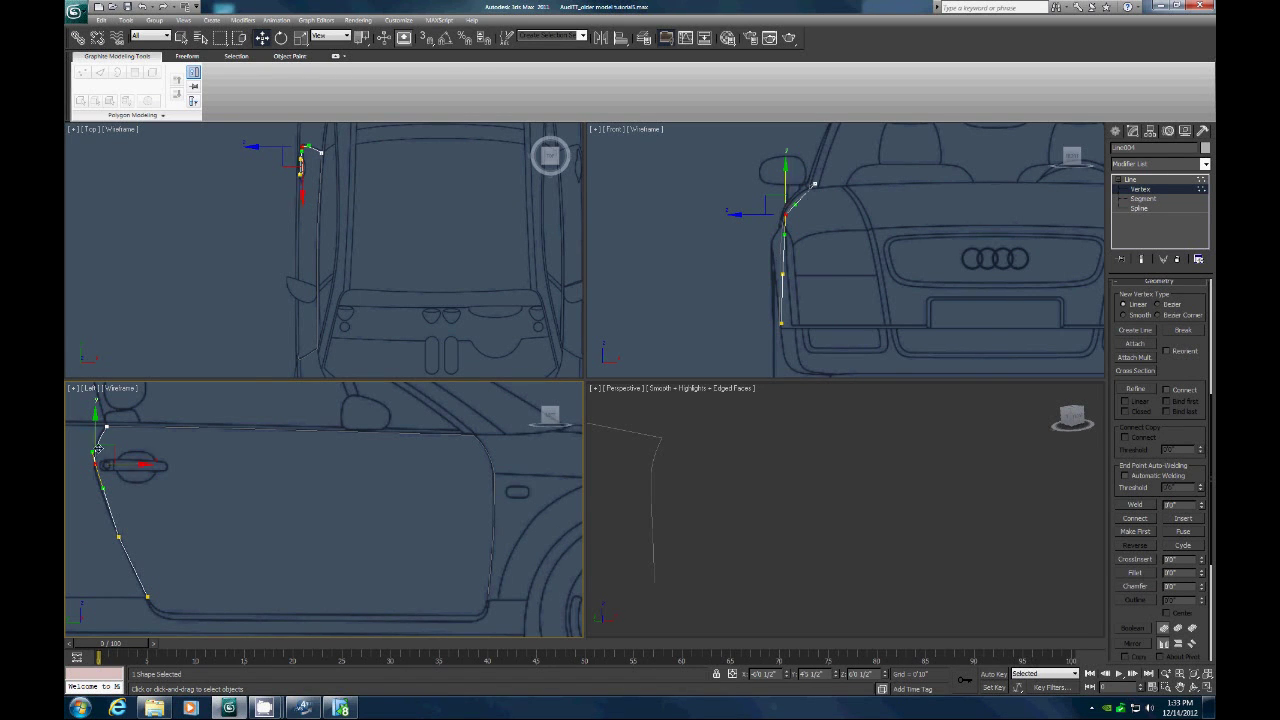
click(816, 216)
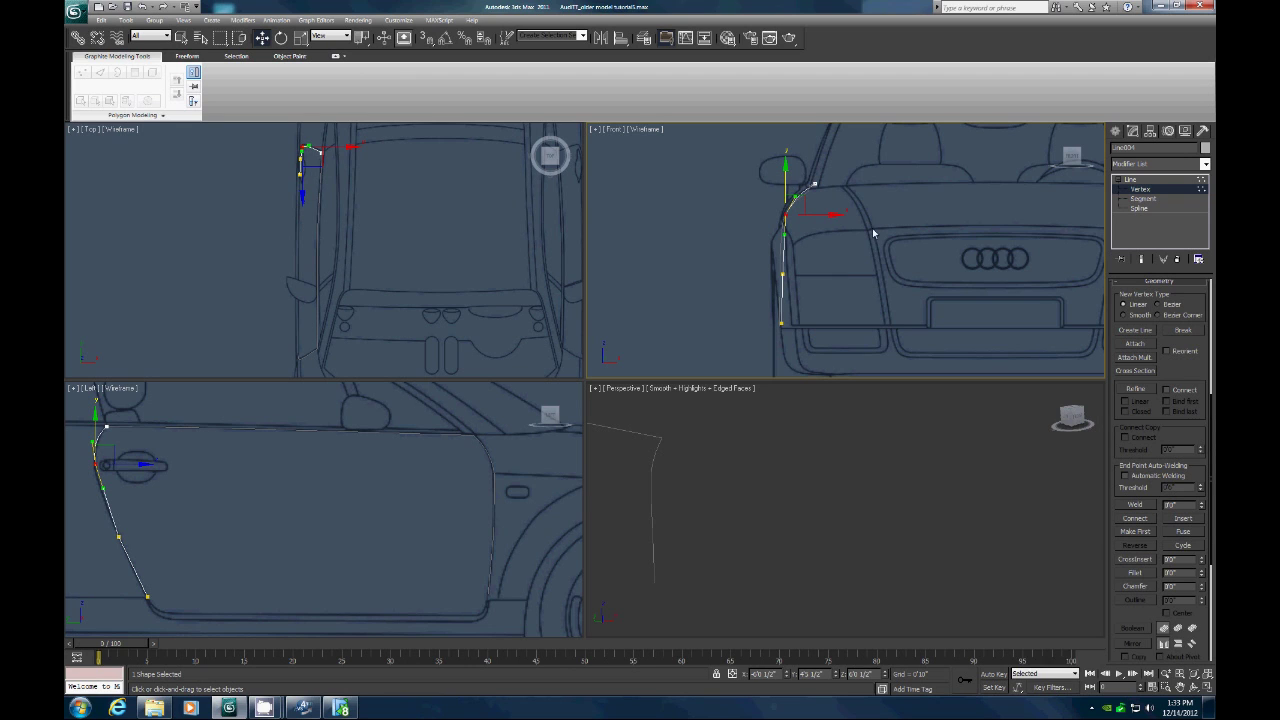
click(787, 240)
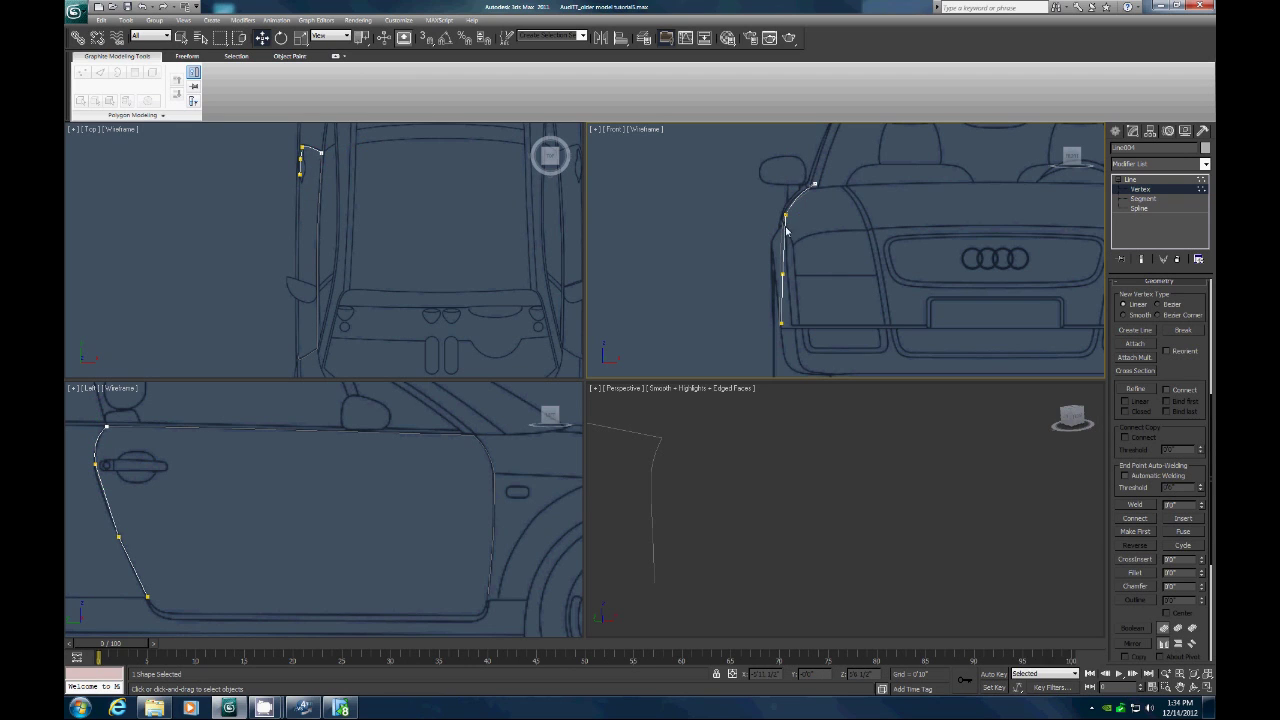
click(785, 213)
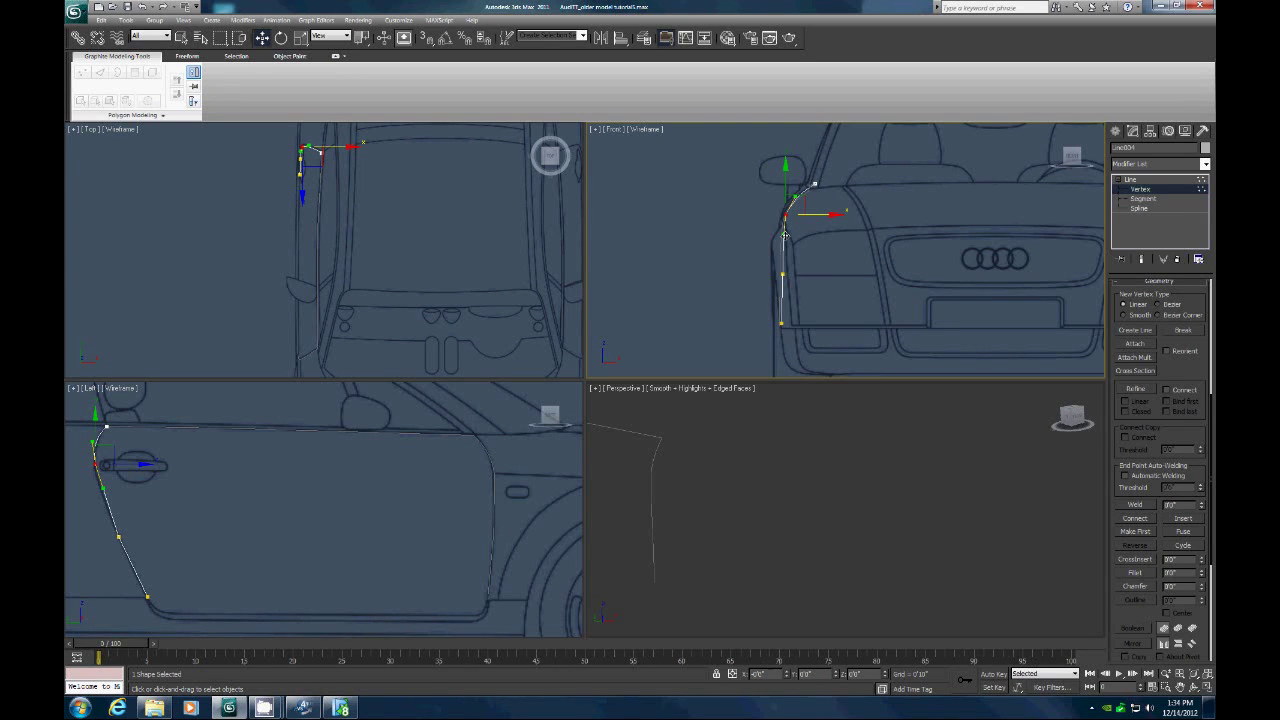
Step: Convert the rear-edge line's third vertex to Bezier and rotate its handles to match the door edge in the left view
click(782, 272)
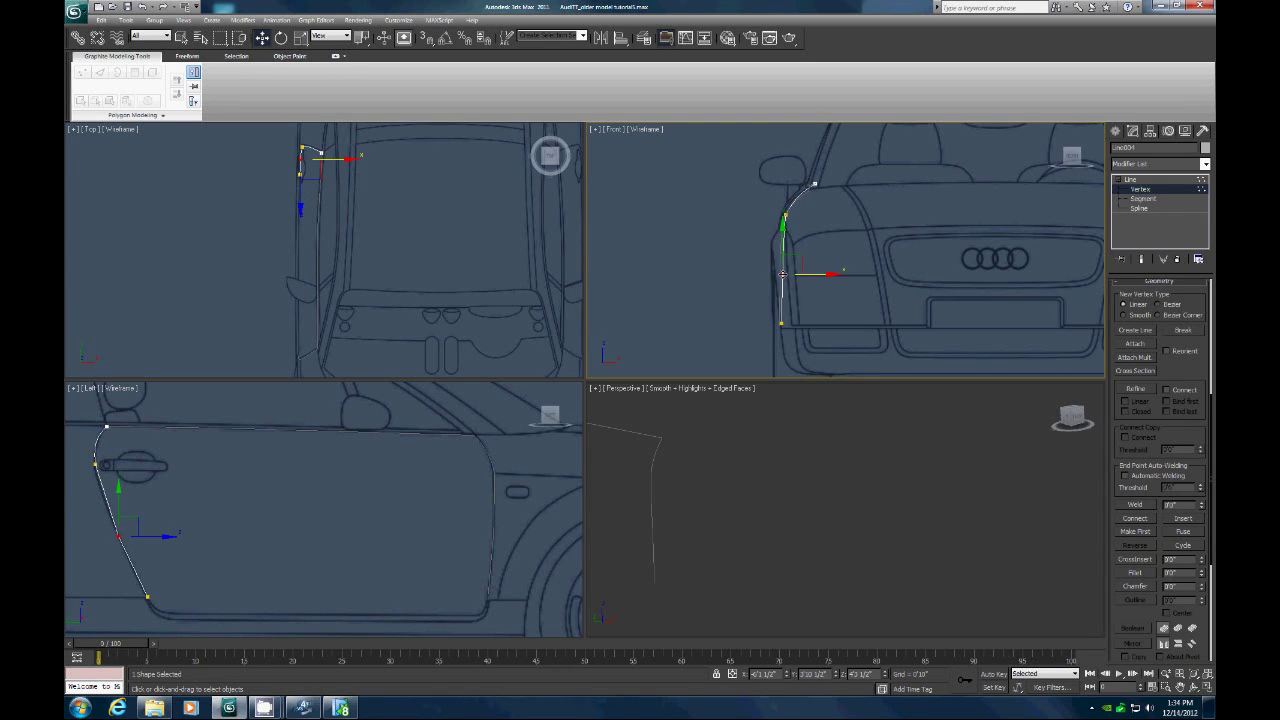
right_click(782, 272)
click(774, 203)
click(281, 37)
right_click(214, 463)
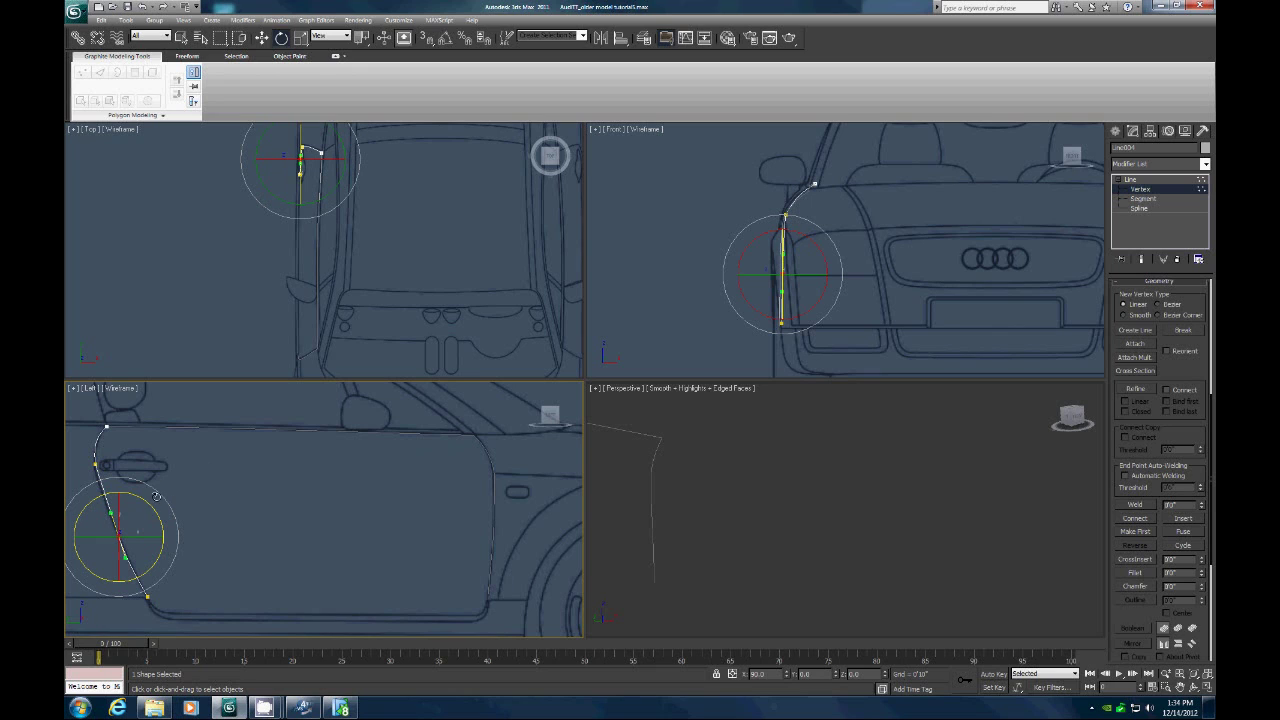
drag(142, 501, 141, 500)
click(221, 522)
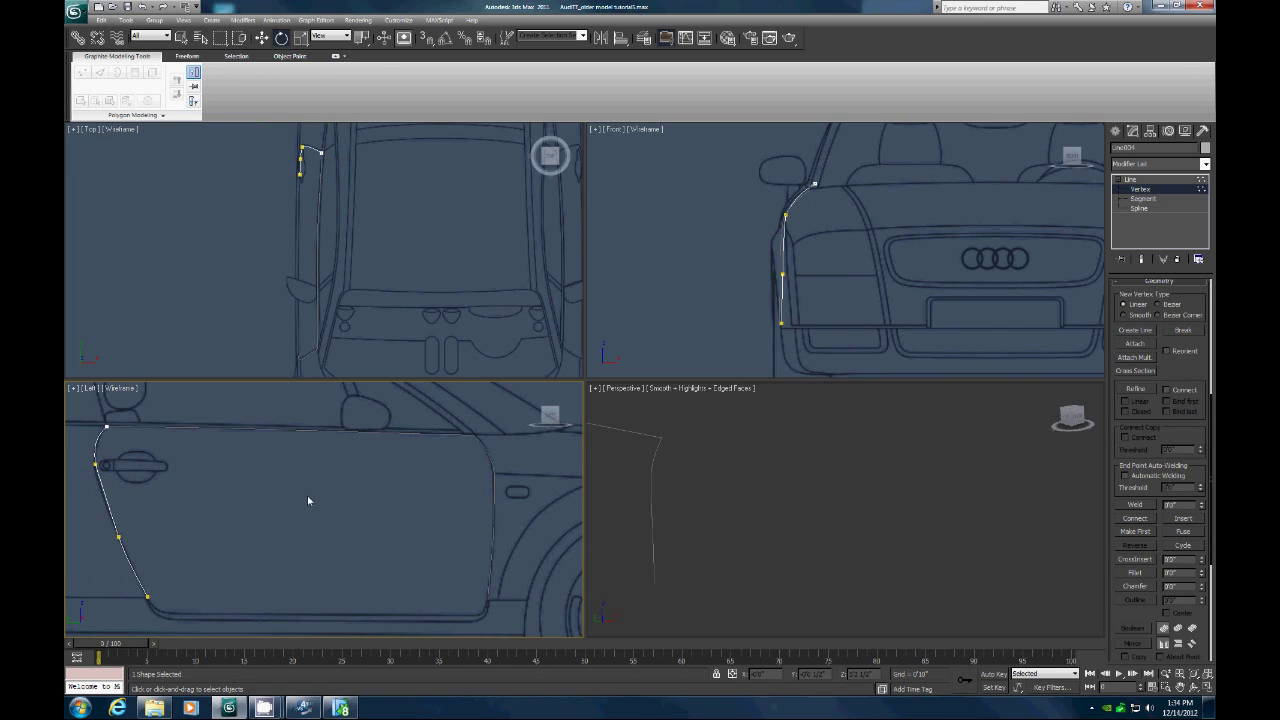
Step: Fine-tune the lower Bezier handle of the rear-edge line's second vertex against the door outline in the left view
click(95, 463)
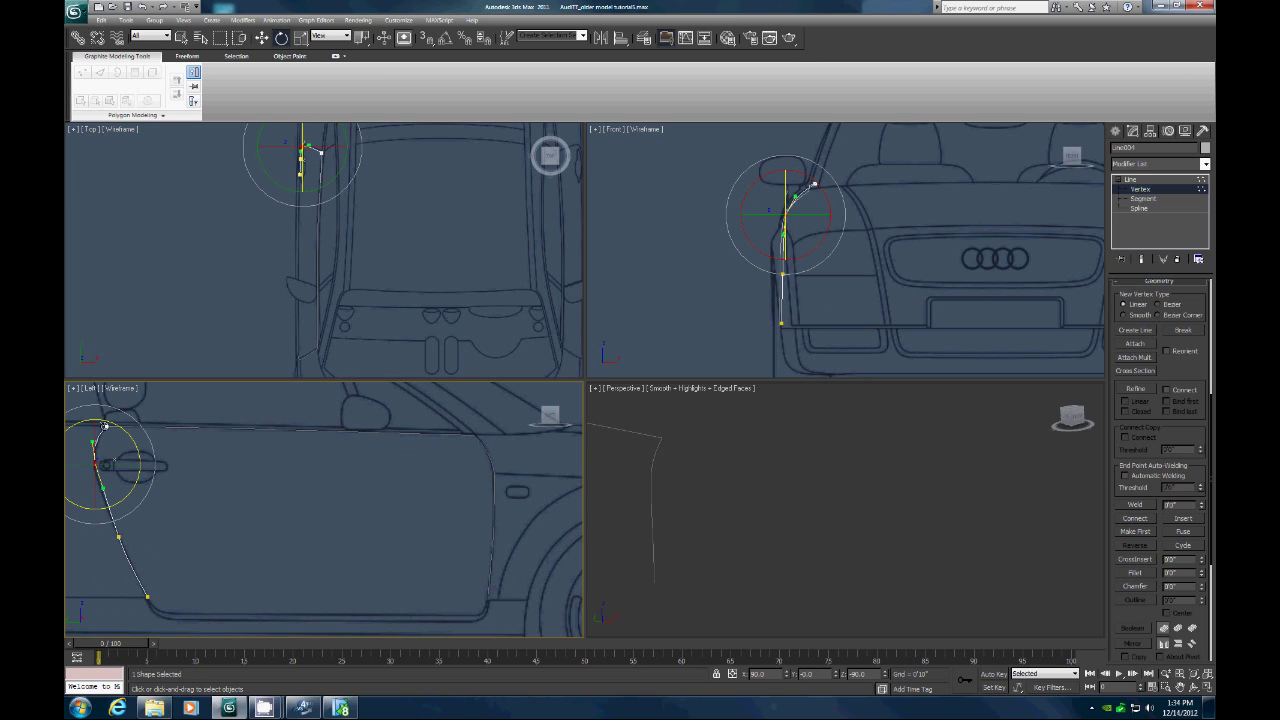
click(262, 38)
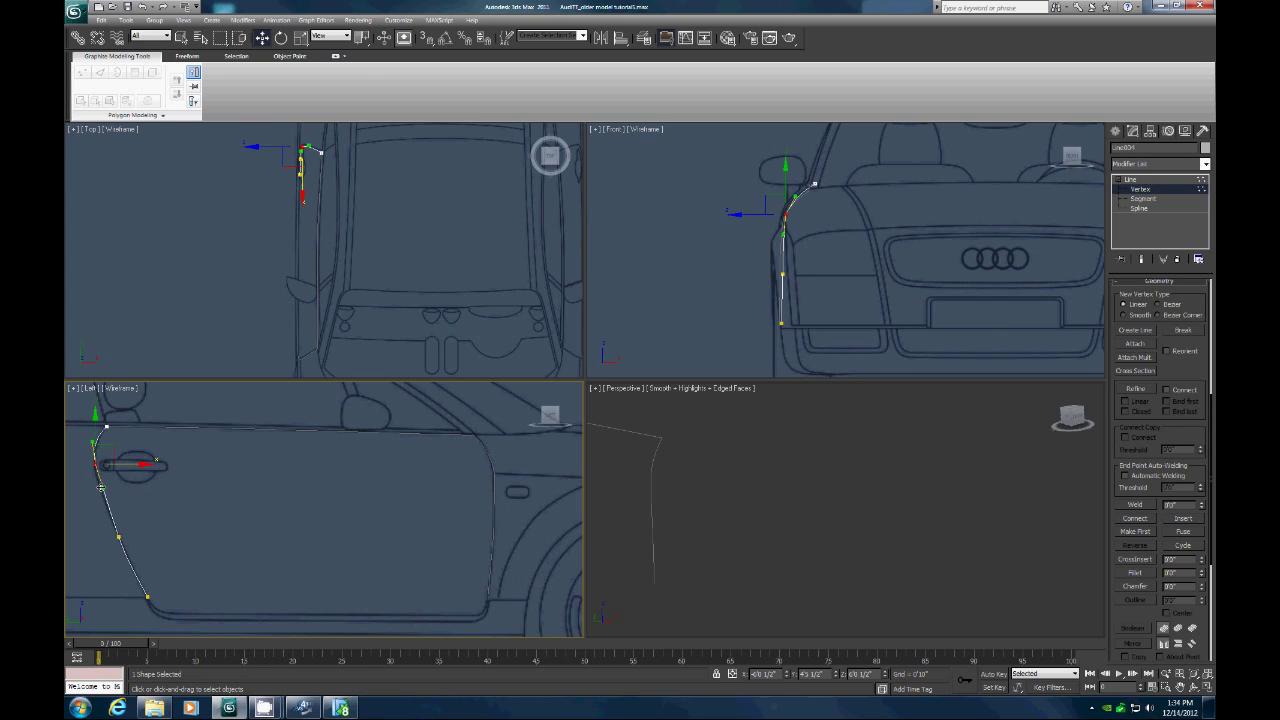
click(216, 511)
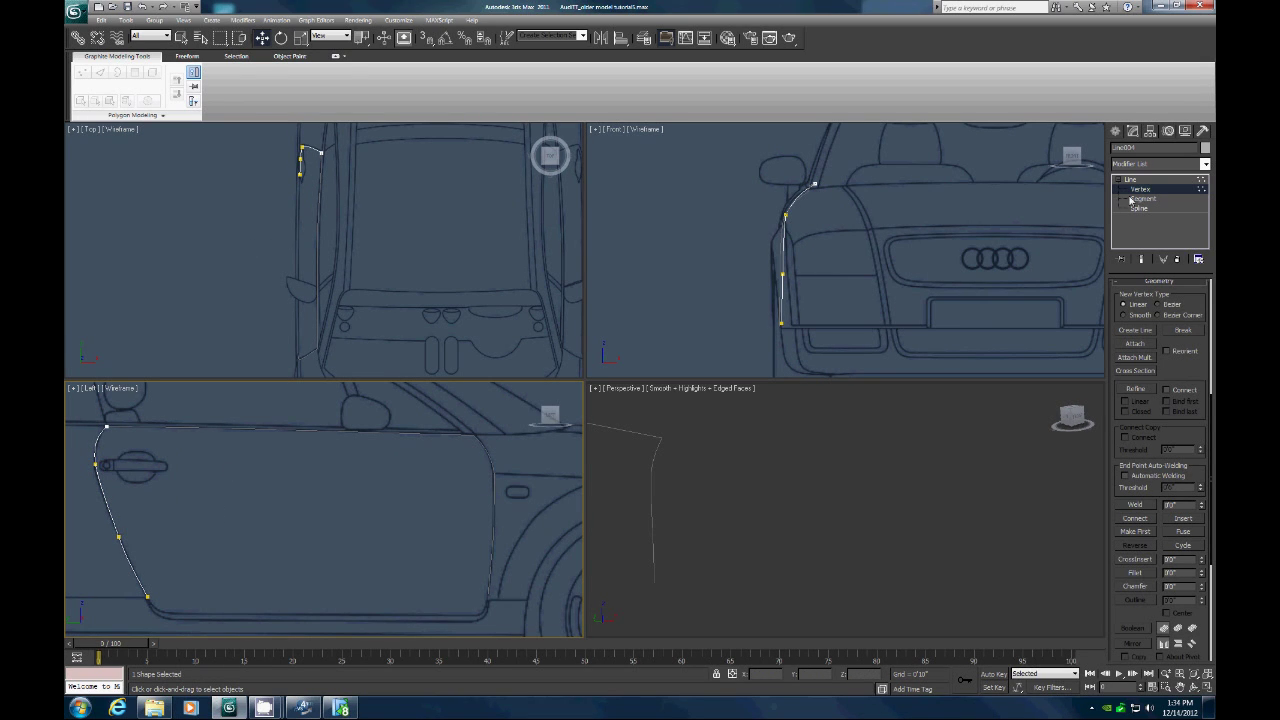
Step: Attach the rear-edge and front-edge lines to the door's upper line as one shape
click(1137, 192)
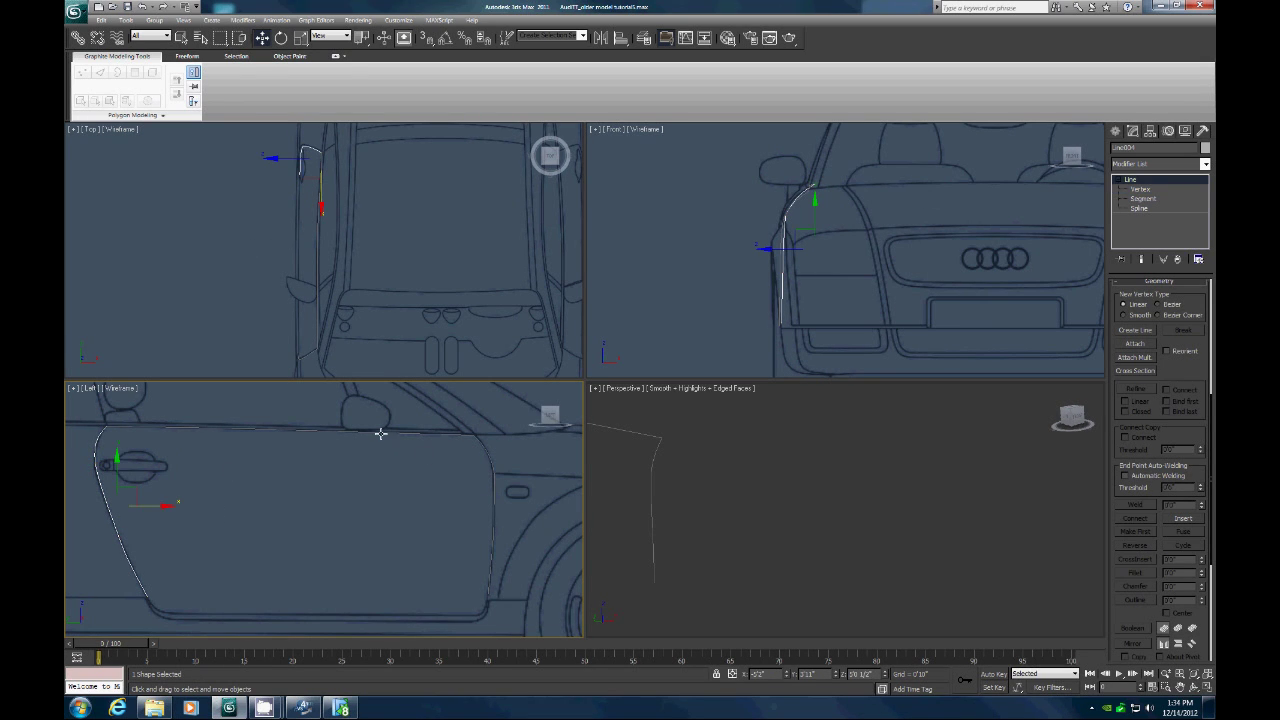
click(1143, 344)
click(97, 457)
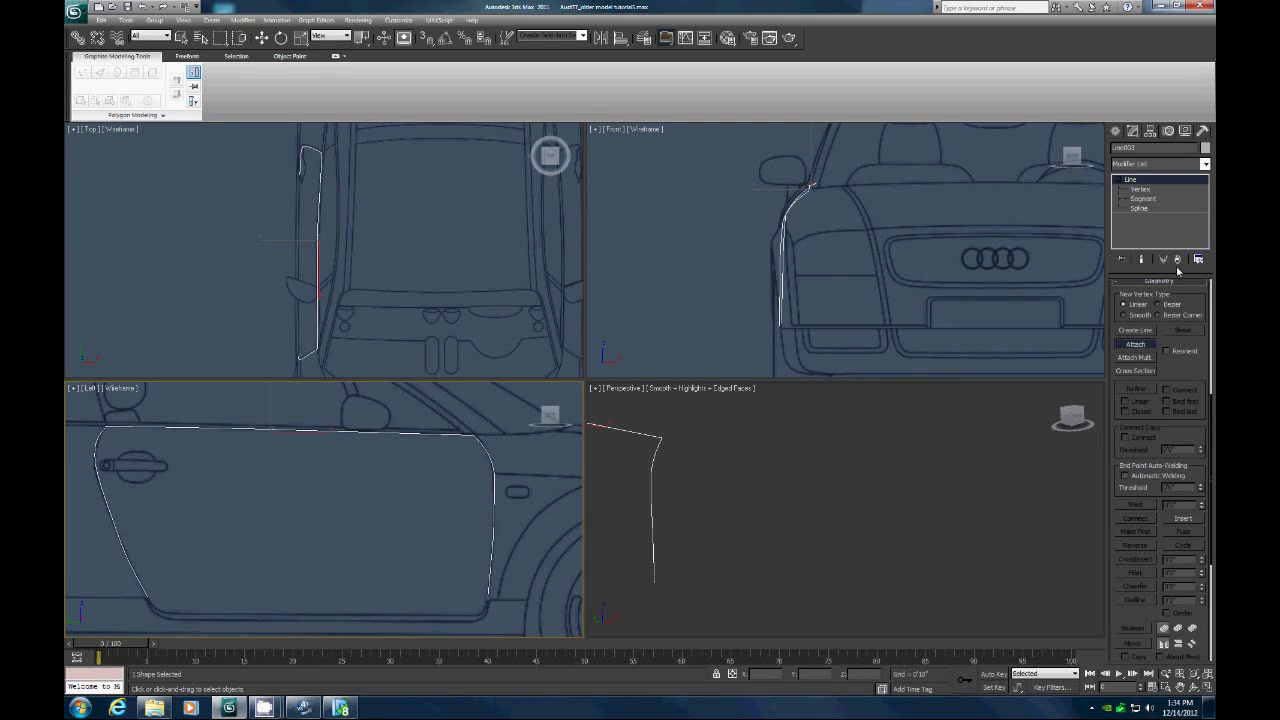
click(1126, 346)
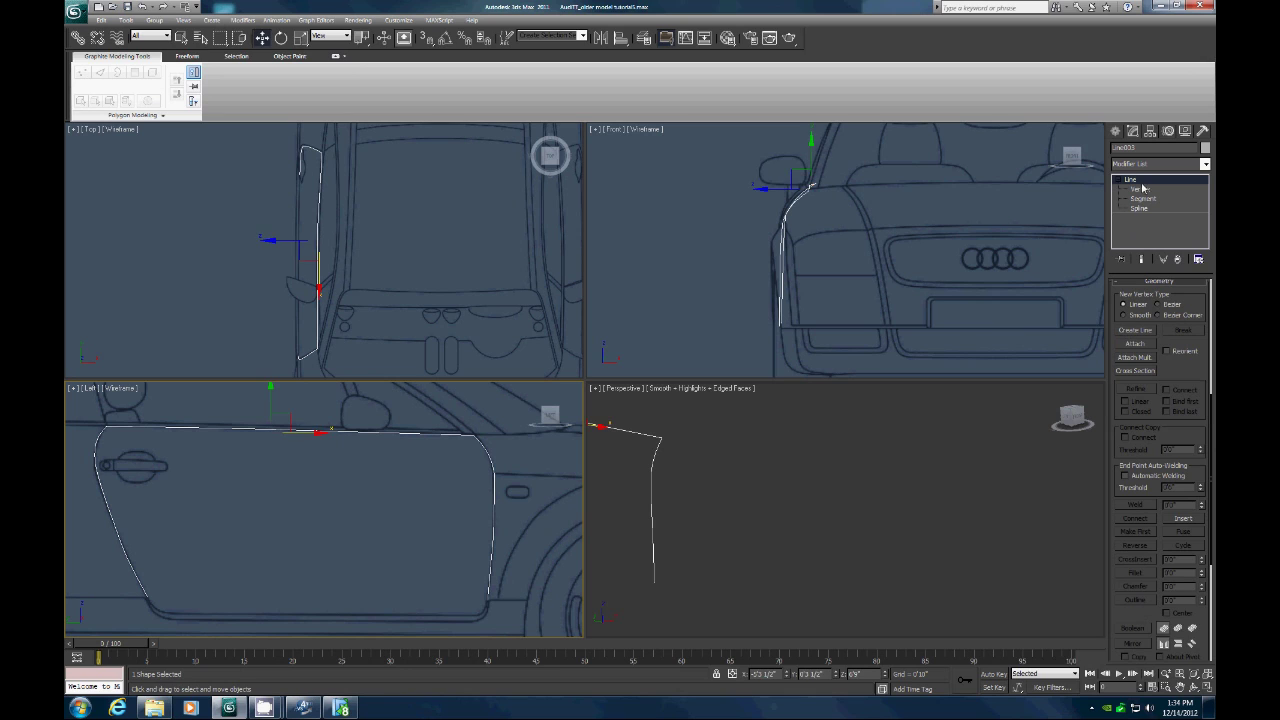
Step: Weld the overlapping vertices at the door's upper rear corner
click(1140, 189)
click(99, 426)
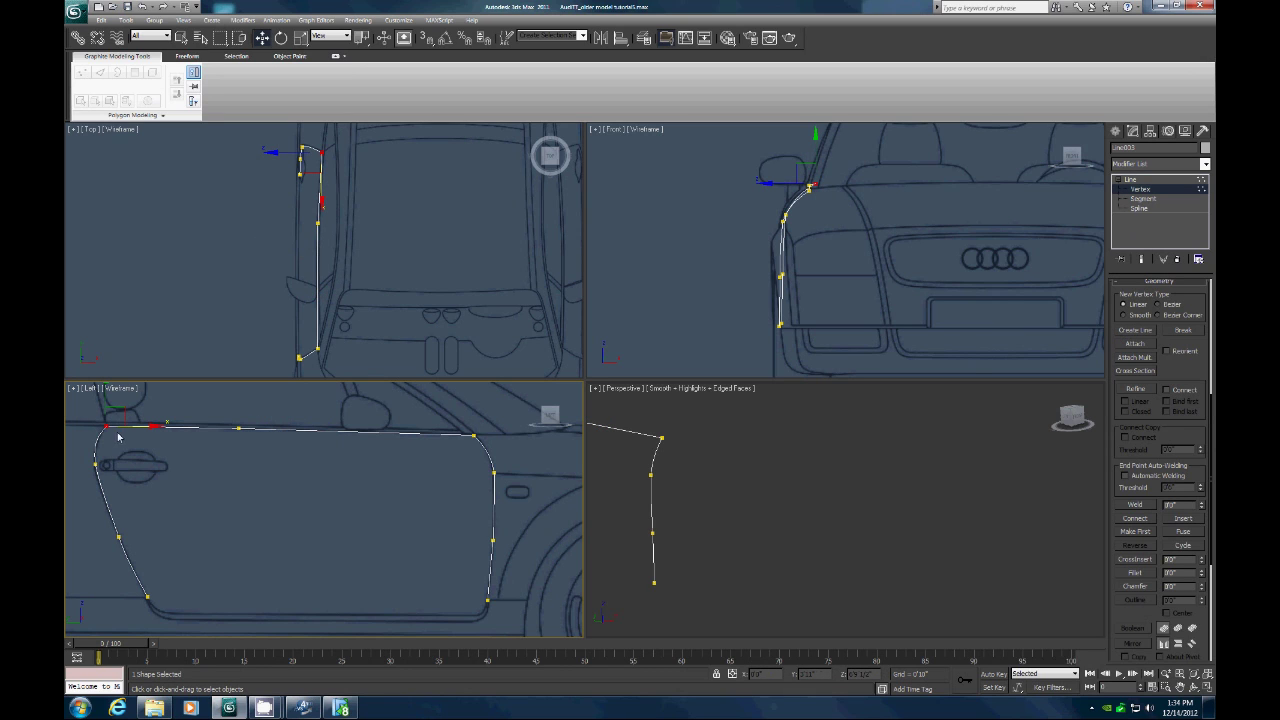
click(1137, 505)
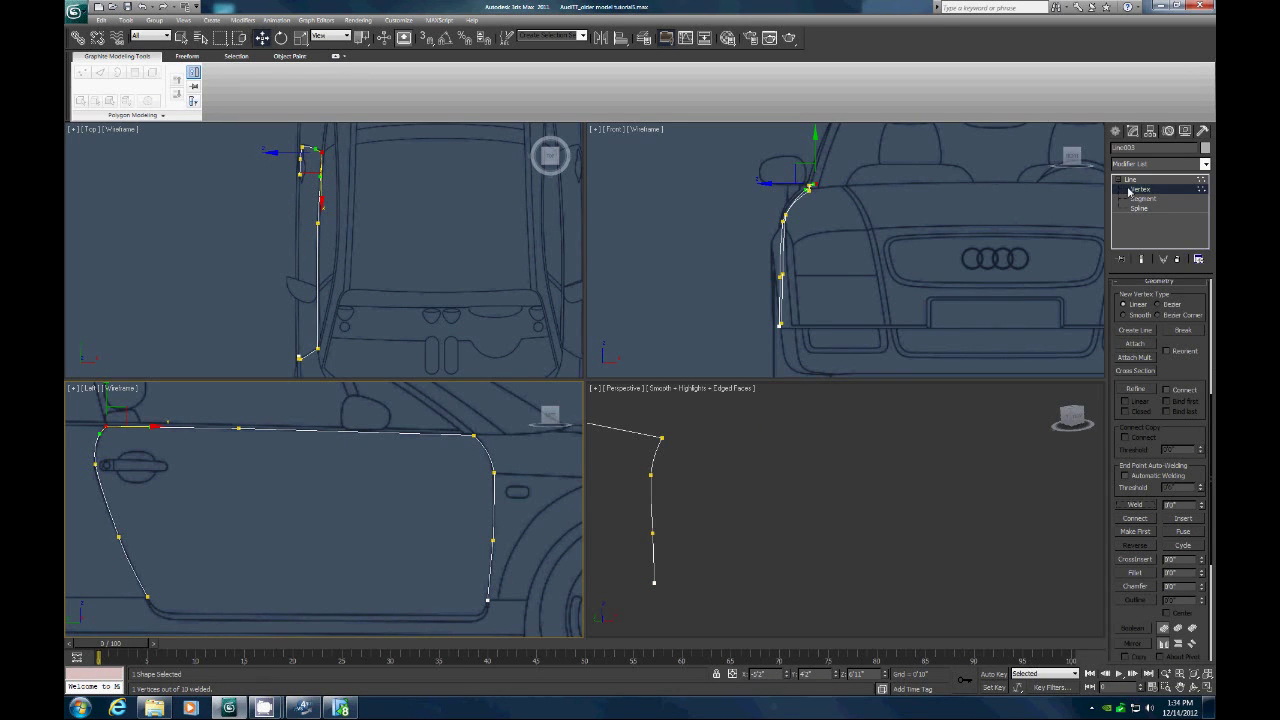
Step: Refine with Connect enabled to add three lines joining the matching lower, middle and upper vertices of the rear and front edges
click(1166, 390)
click(1134, 390)
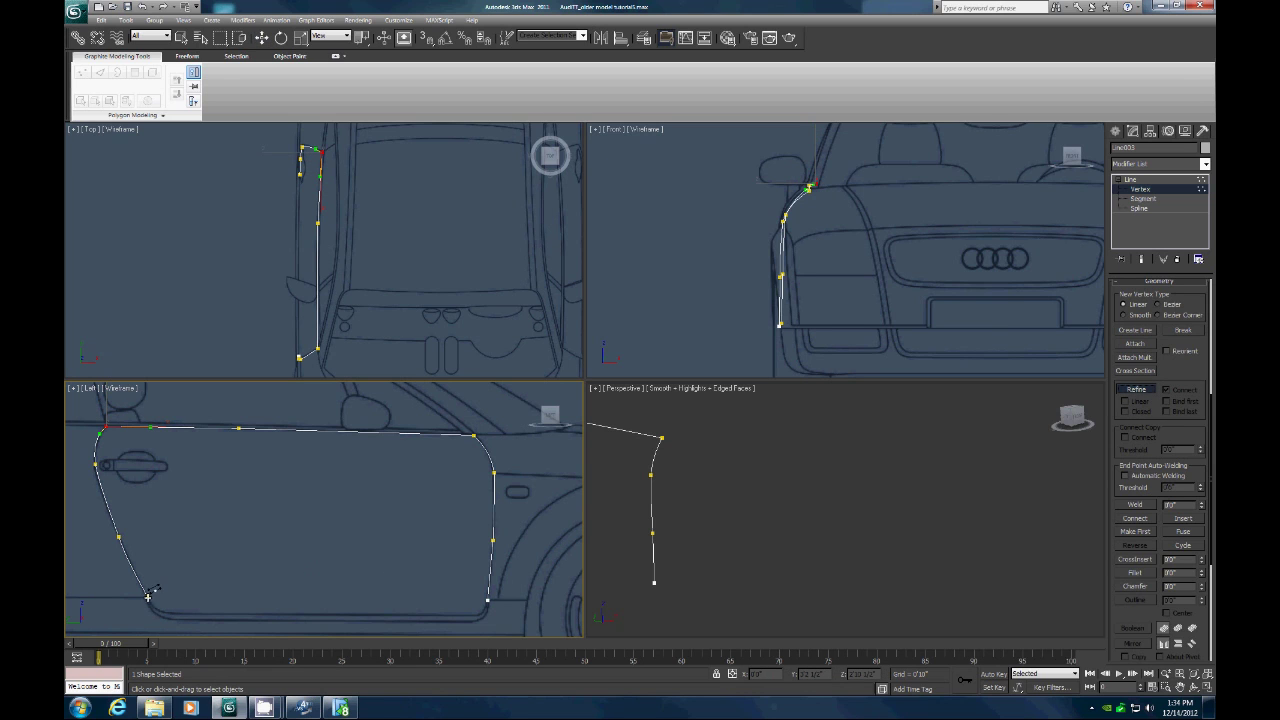
click(487, 597)
click(1135, 389)
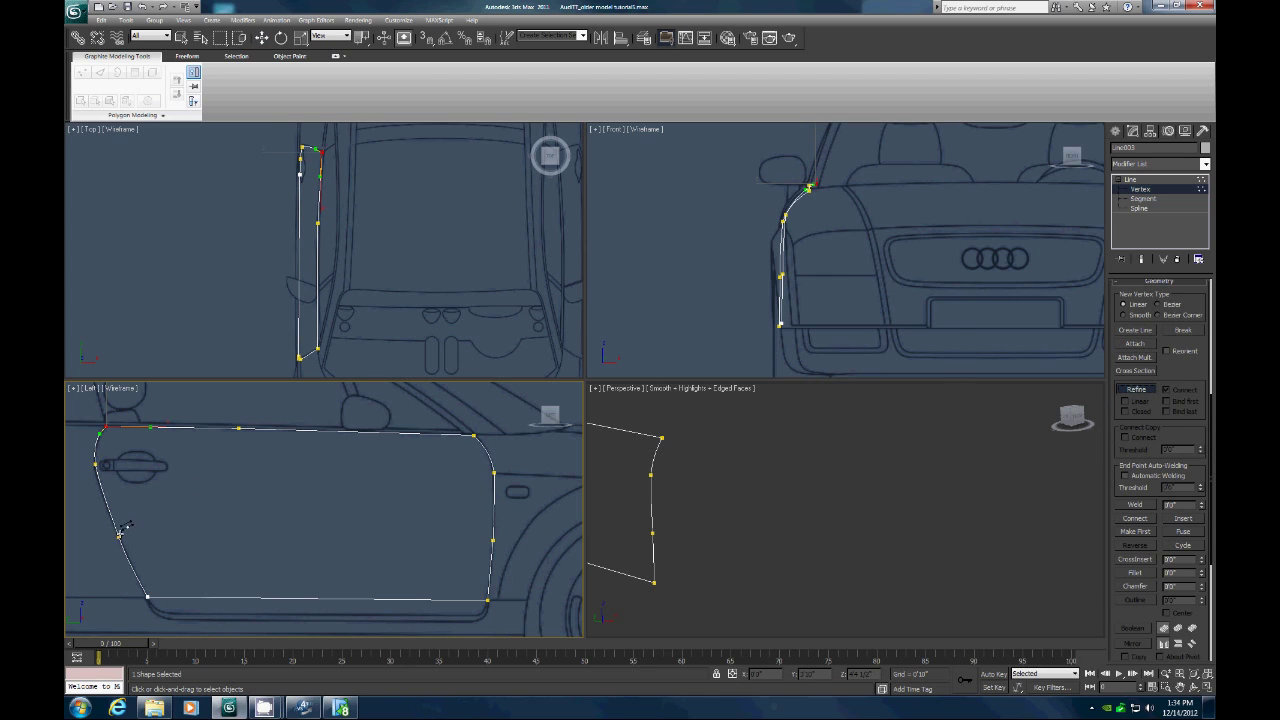
click(491, 540)
click(1123, 391)
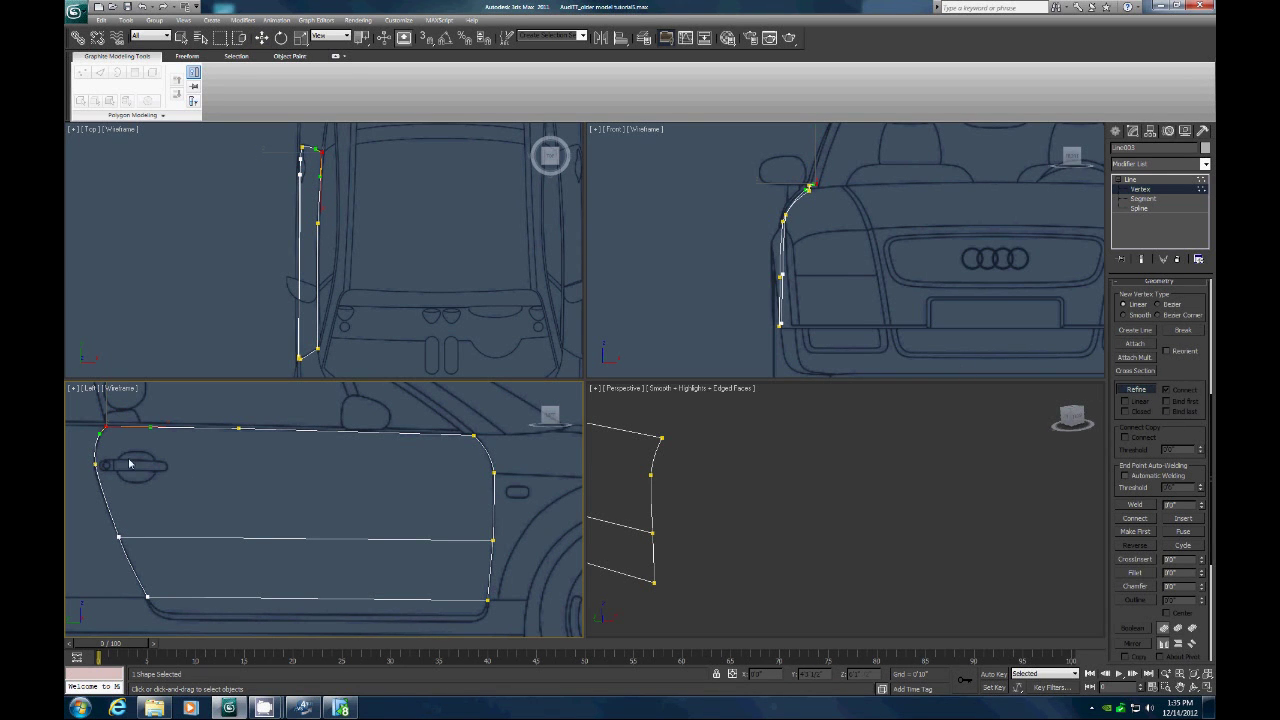
click(494, 466)
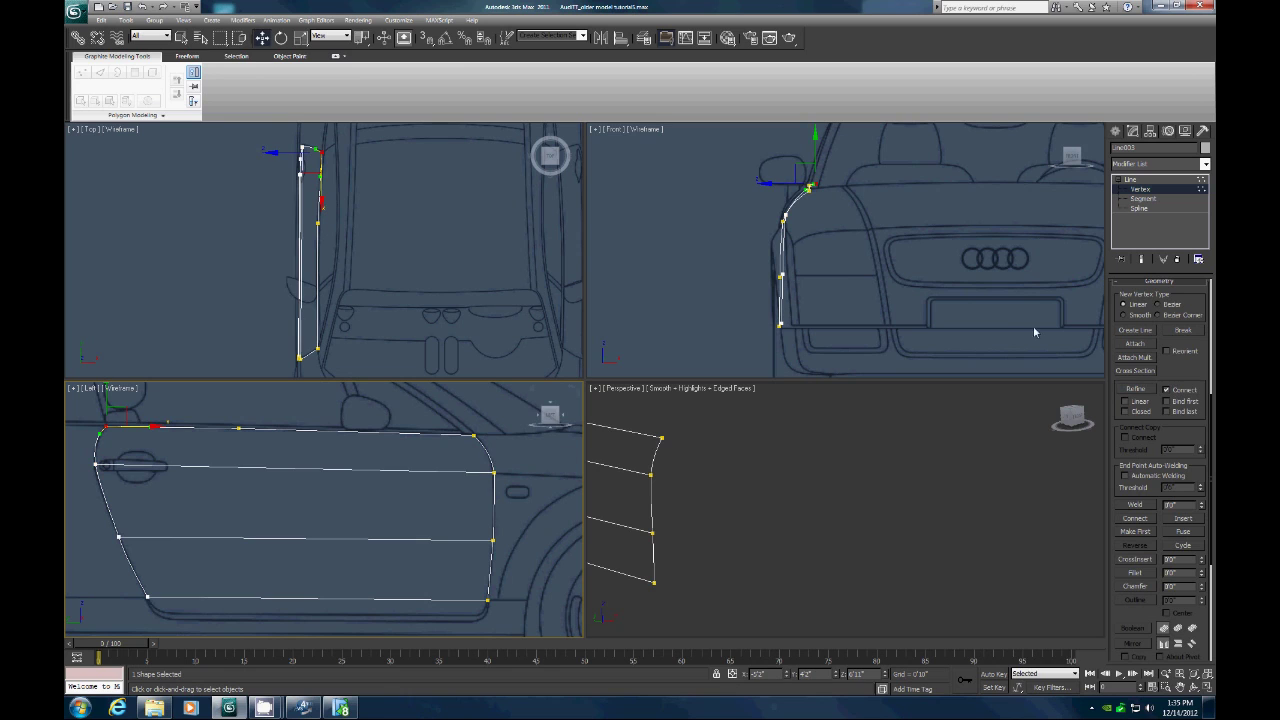
Step: Refine with Connect to add a vertical line from the upper line's middle vertex down through the three horizontal lines
click(1136, 390)
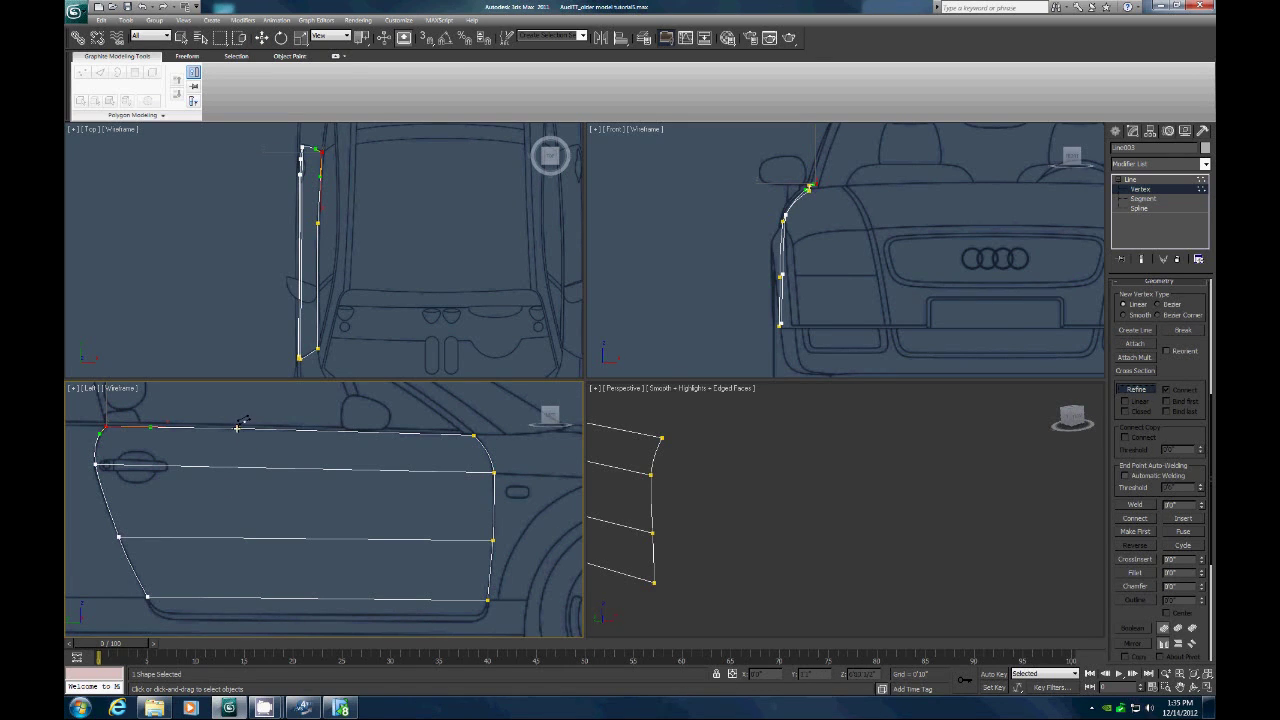
click(238, 428)
click(236, 467)
click(234, 538)
click(234, 598)
key(w)
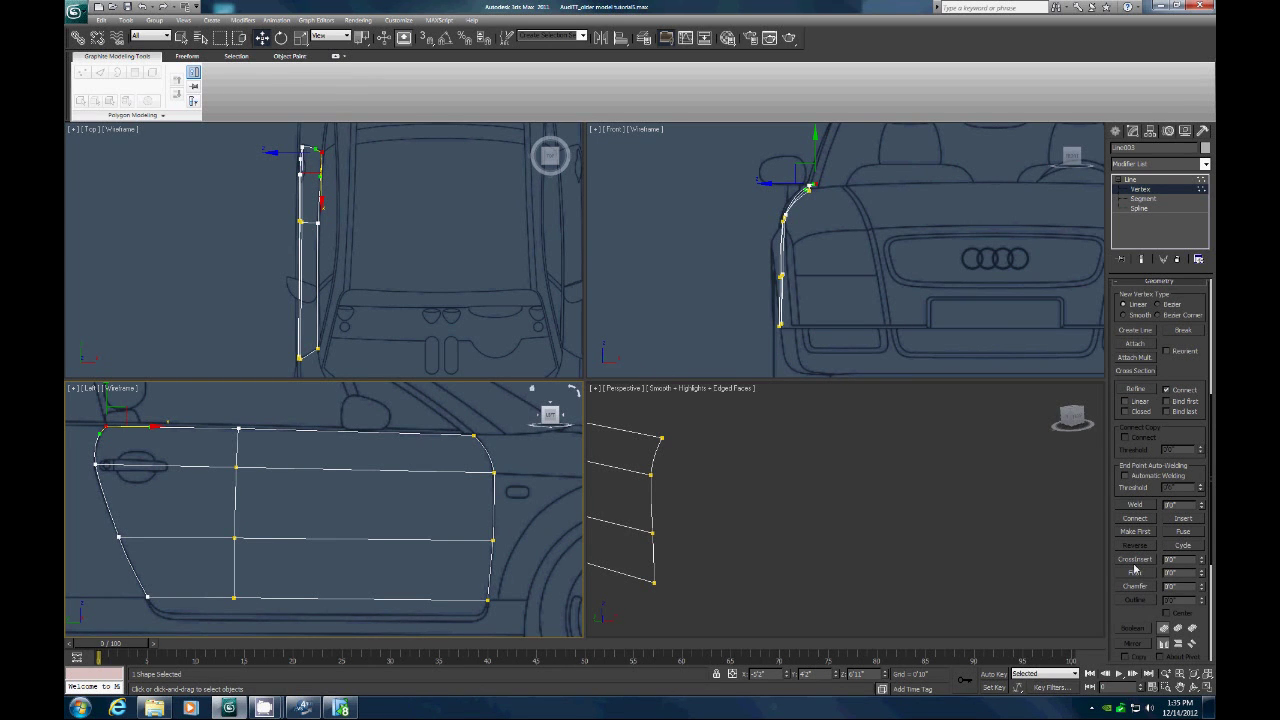
Step: Weld the overlapping vertices at the door cage's lower front and lower rear corners
click(1207, 674)
click(1195, 688)
drag(828, 515, 929, 491)
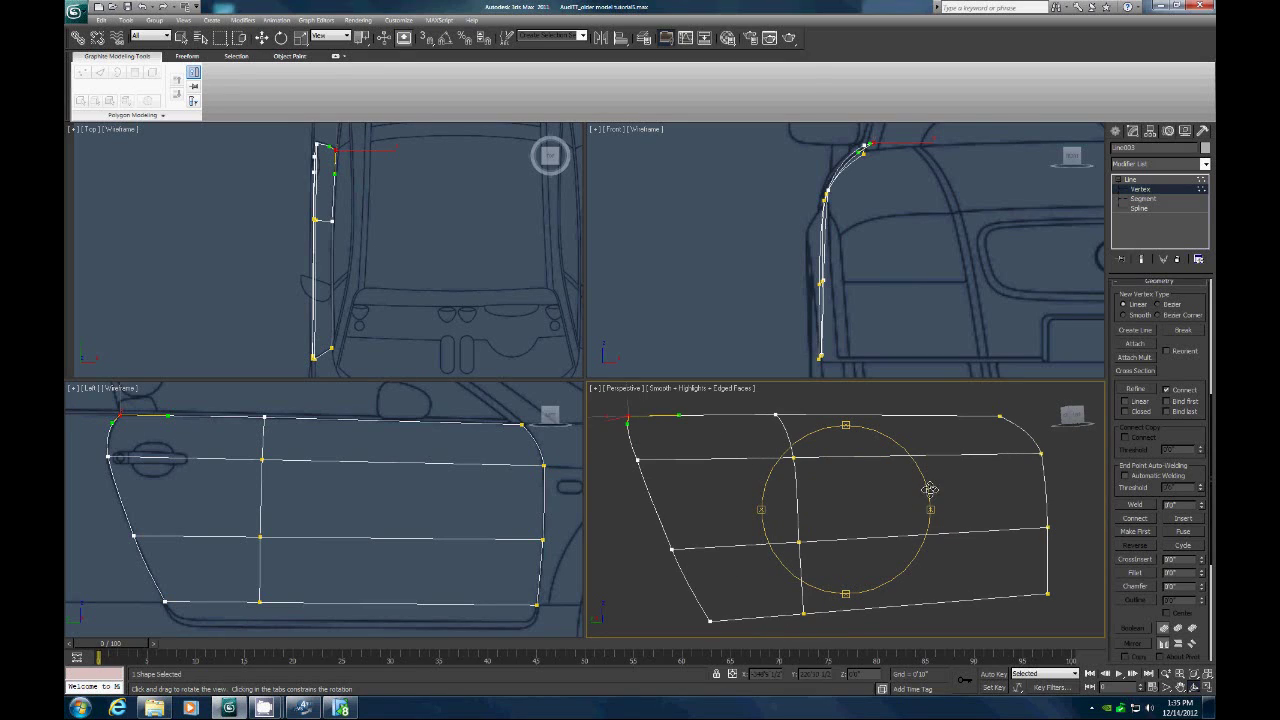
click(261, 38)
click(533, 606)
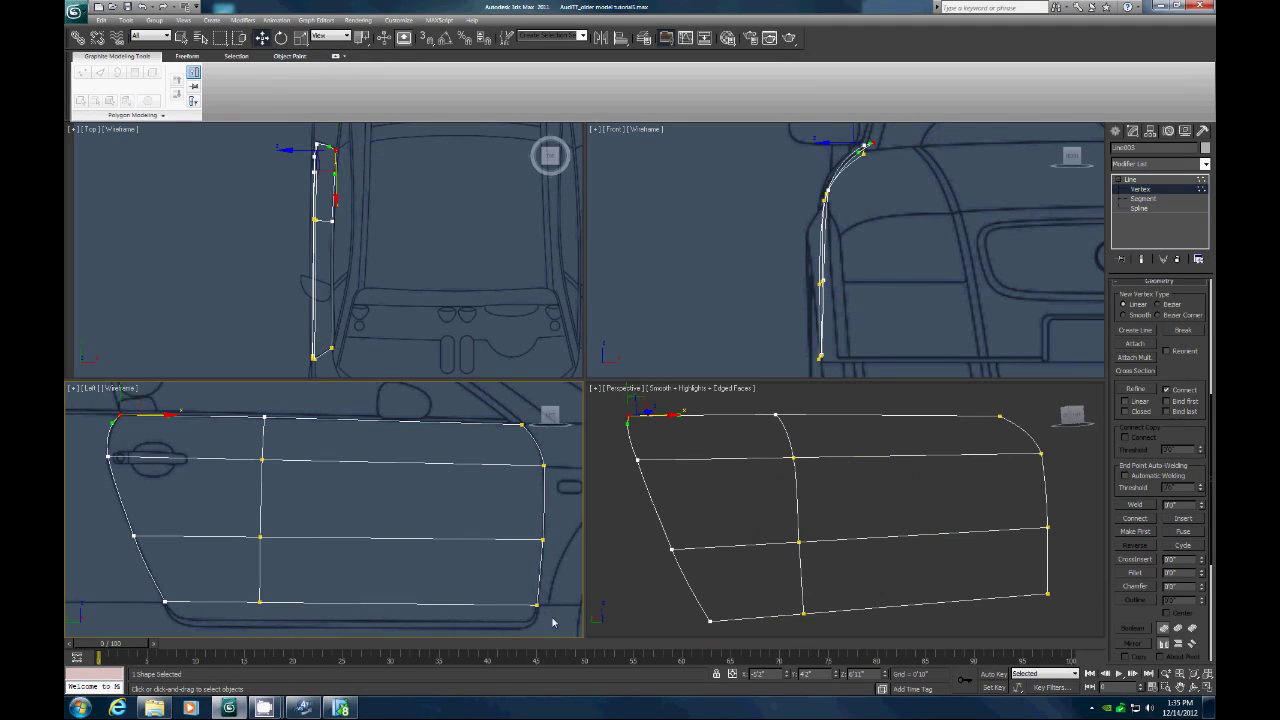
click(1135, 505)
click(164, 601)
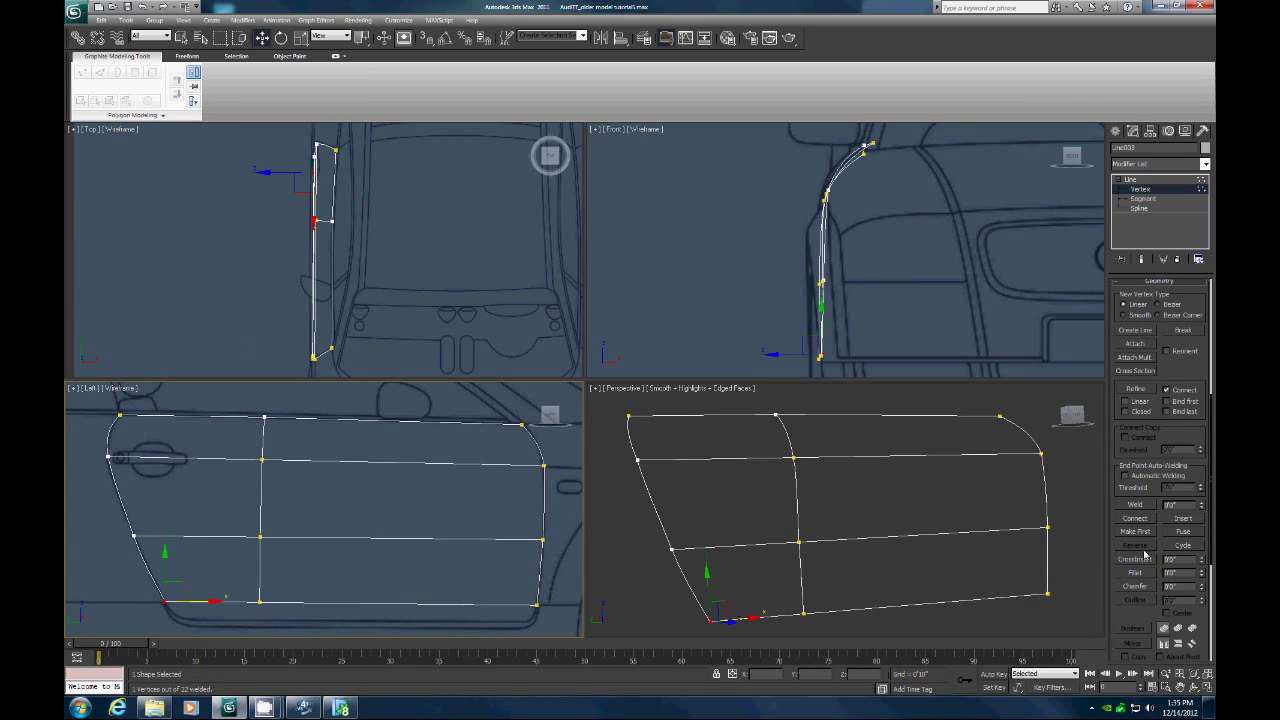
click(1133, 505)
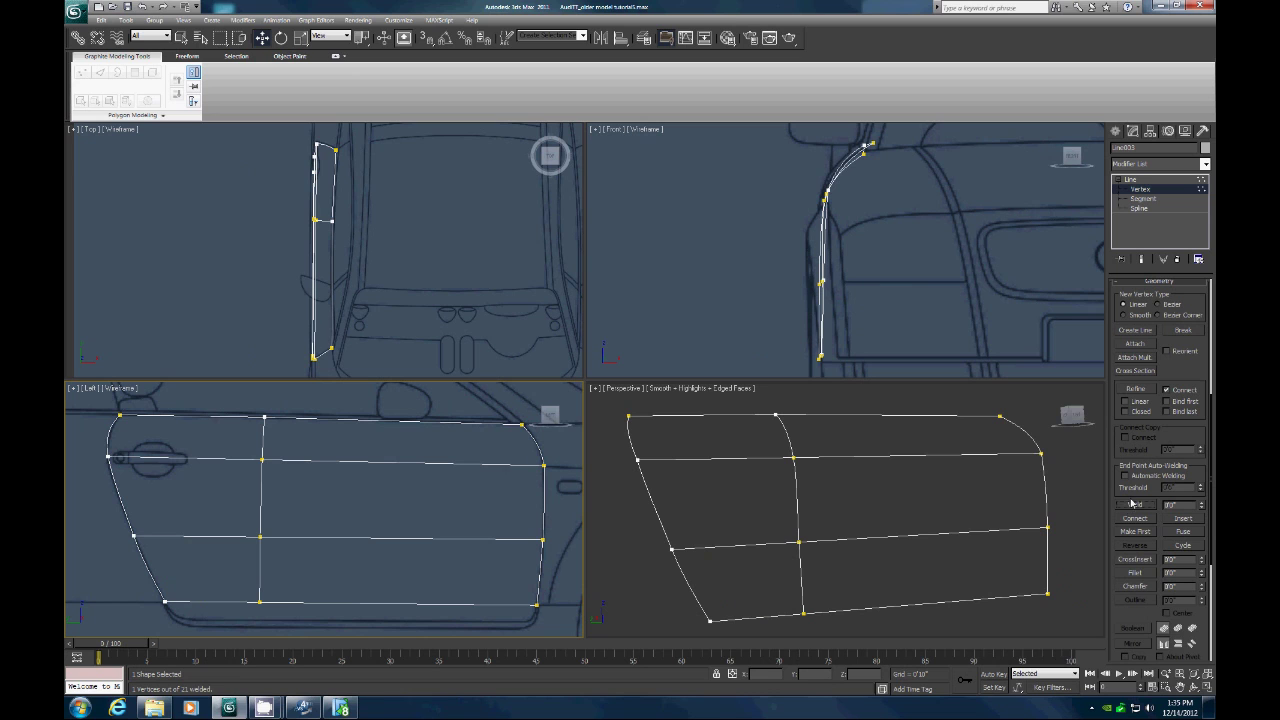
Step: Apply the Surface modifier to the door's spline cage and flip its normals
click(1134, 189)
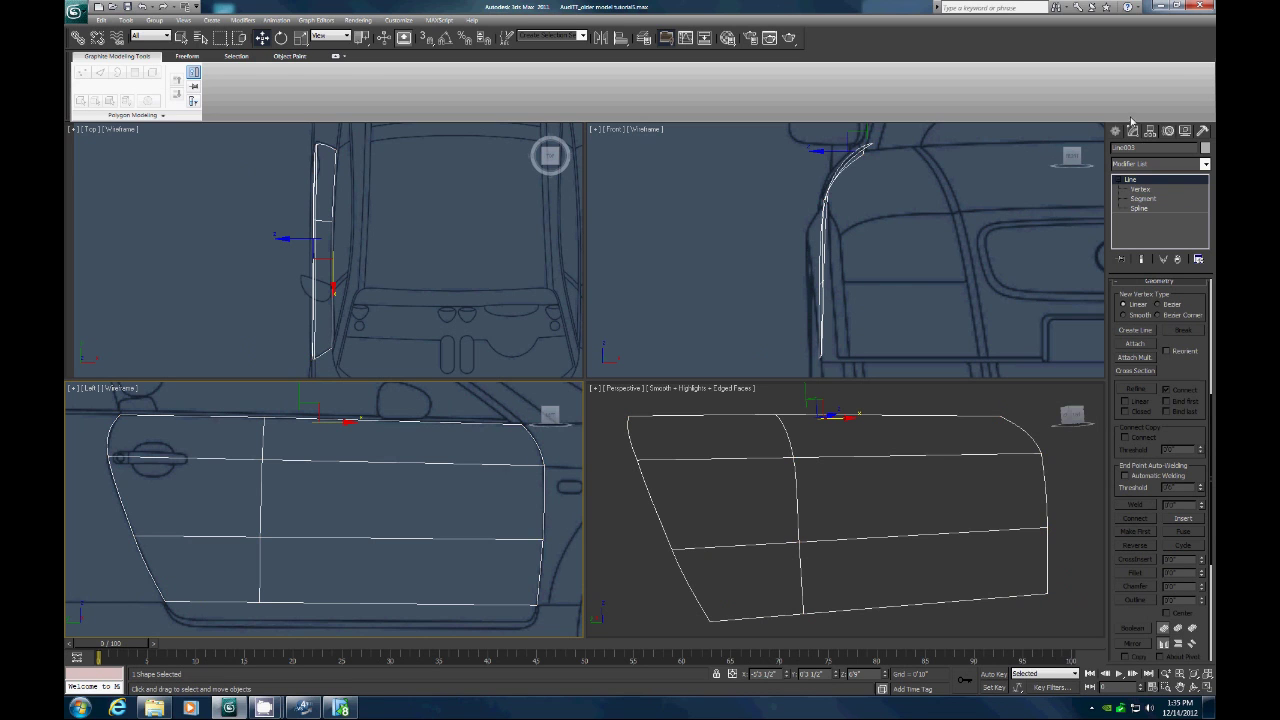
click(1205, 164)
drag(1208, 238, 1207, 520)
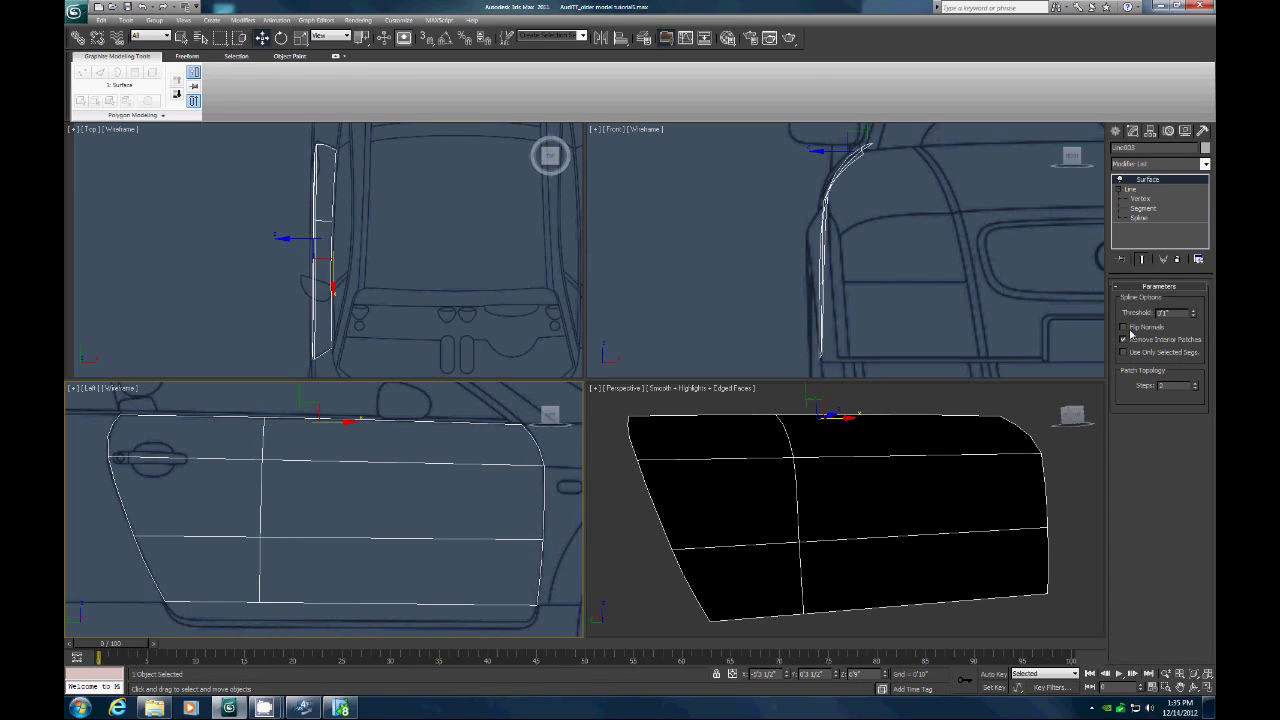
click(1123, 328)
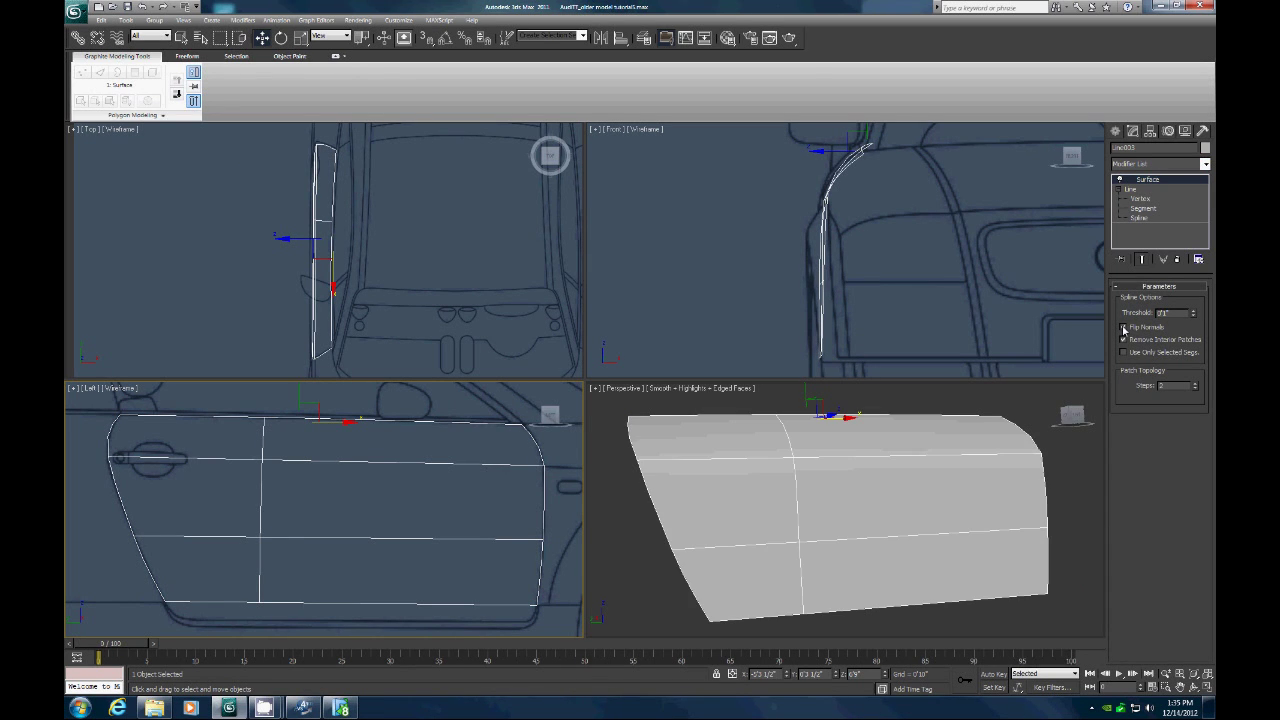
Step: Assign the blue 01 - Default material to the door surface and close the Material Editor
click(727, 37)
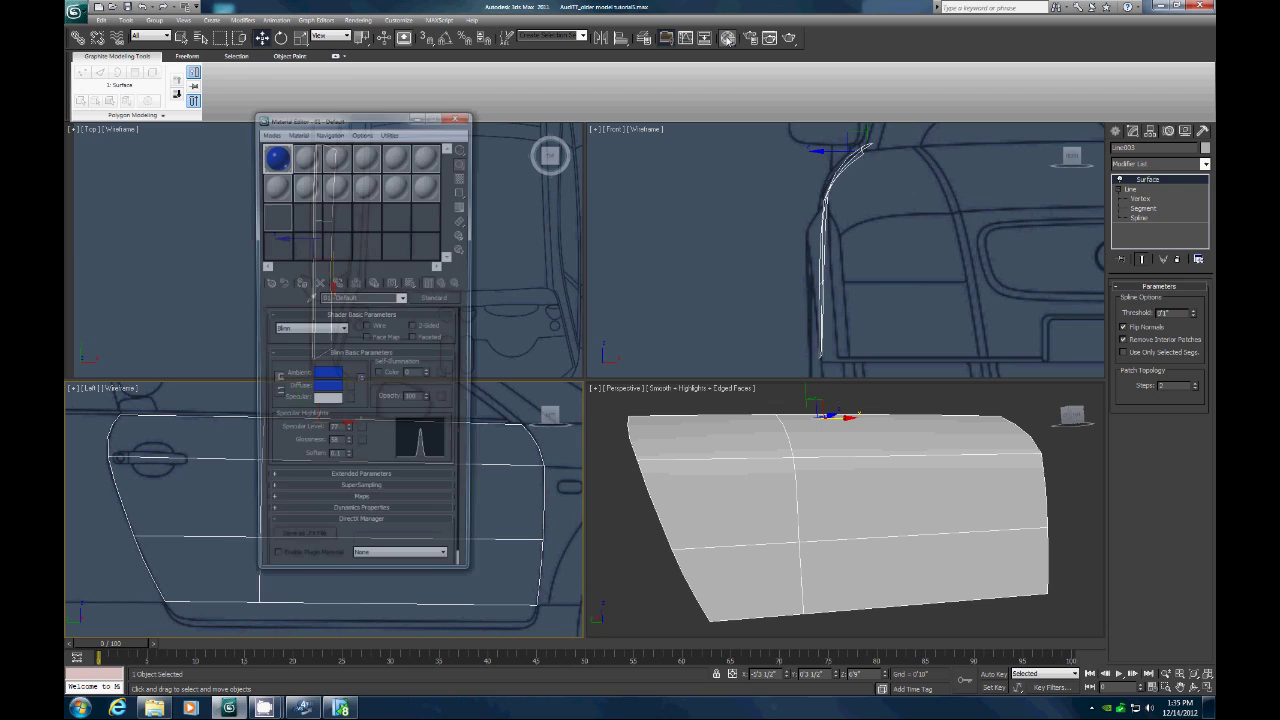
click(297, 284)
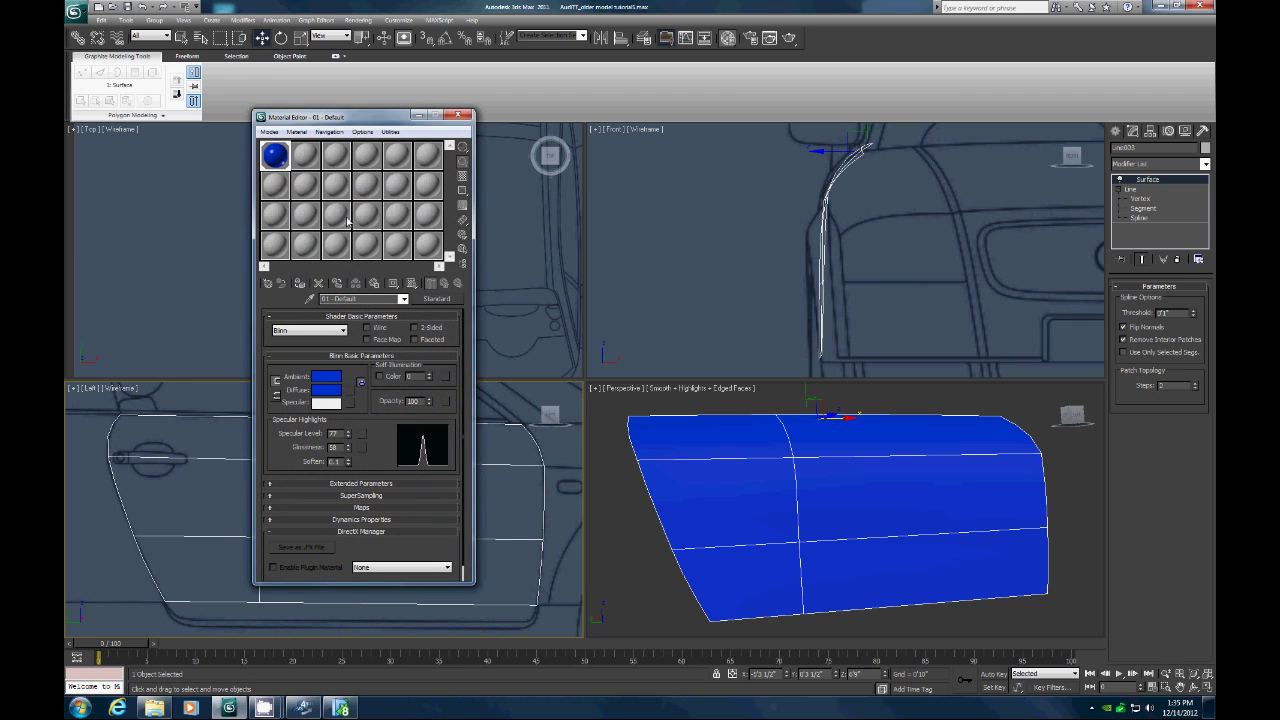
click(457, 116)
Step: Convert the door surface to an Editable Poly
click(917, 460)
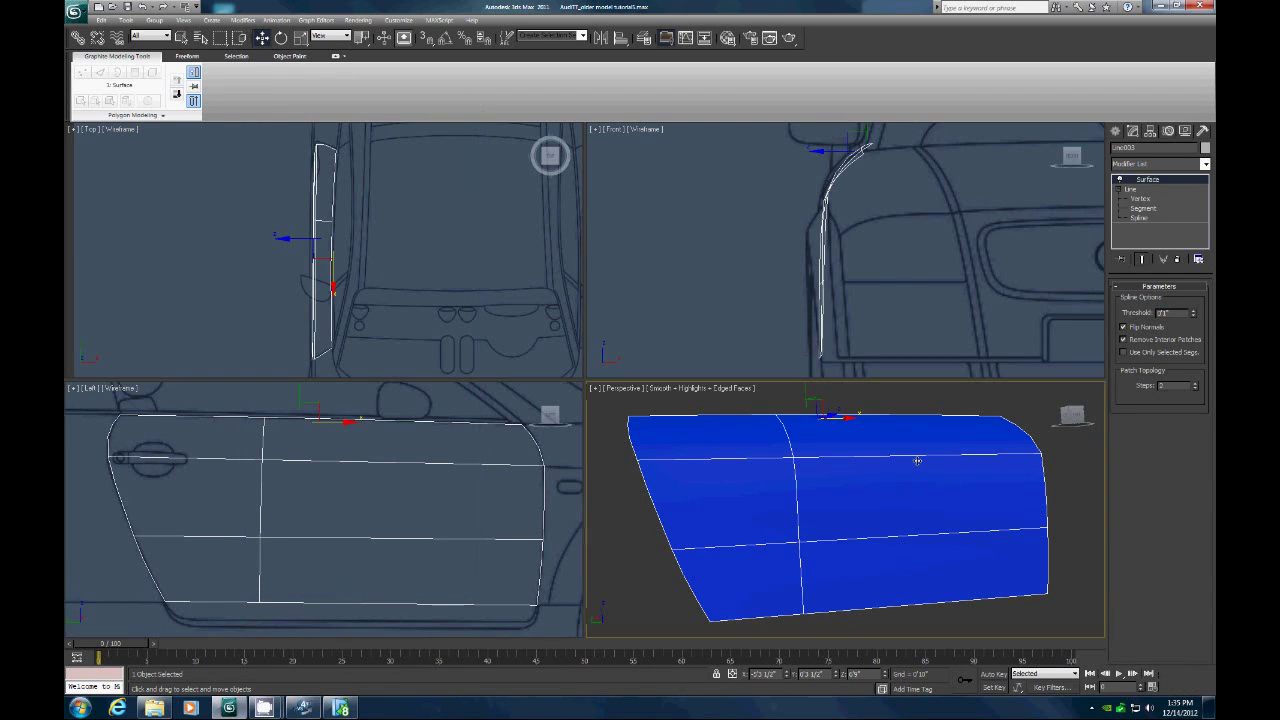
right_click(917, 460)
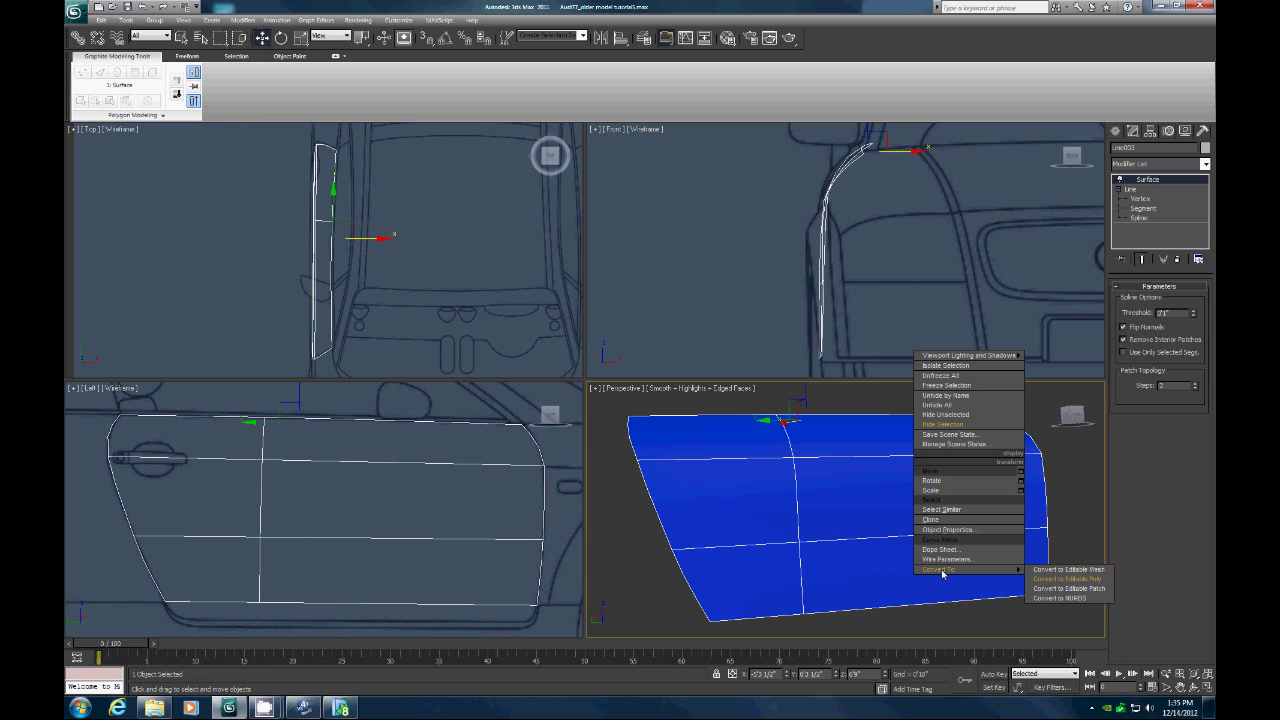
mouse_move(1017, 569)
click(1065, 579)
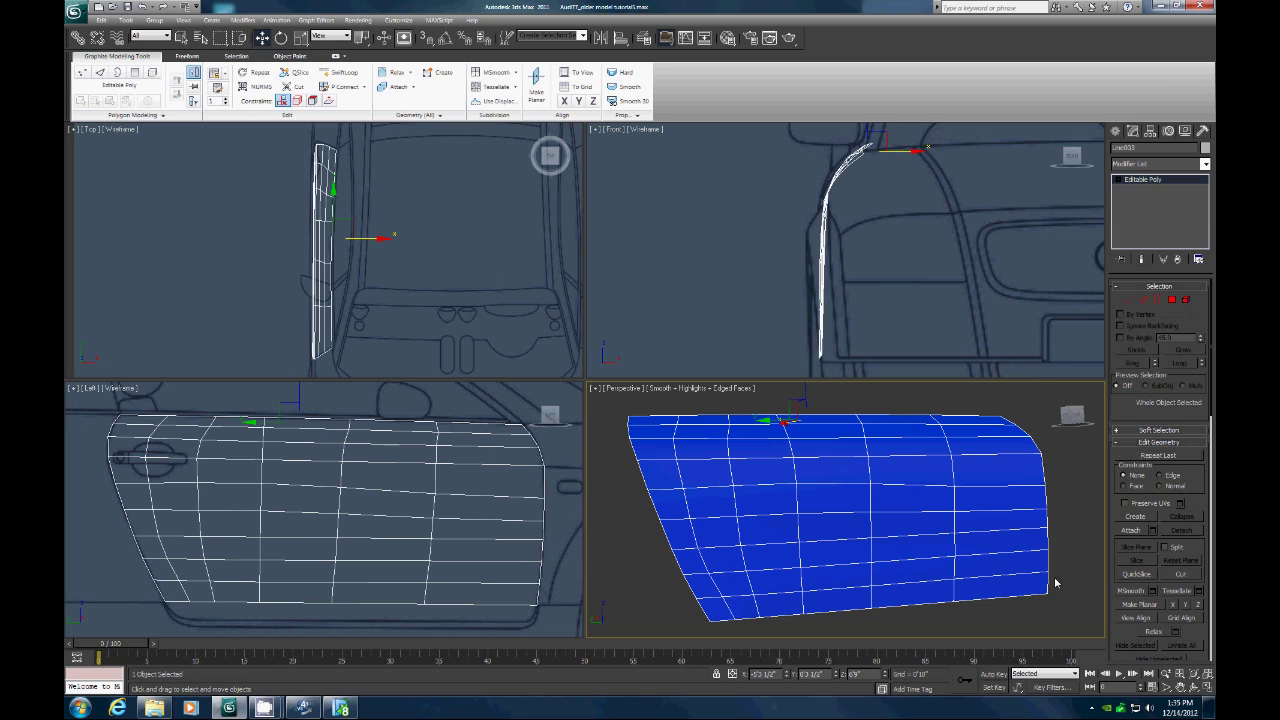
Step: Apply a TurboSmooth modifier to the door and hide the edged faces in the perspective view to check its shading
click(1205, 164)
drag(1204, 205, 1204, 480)
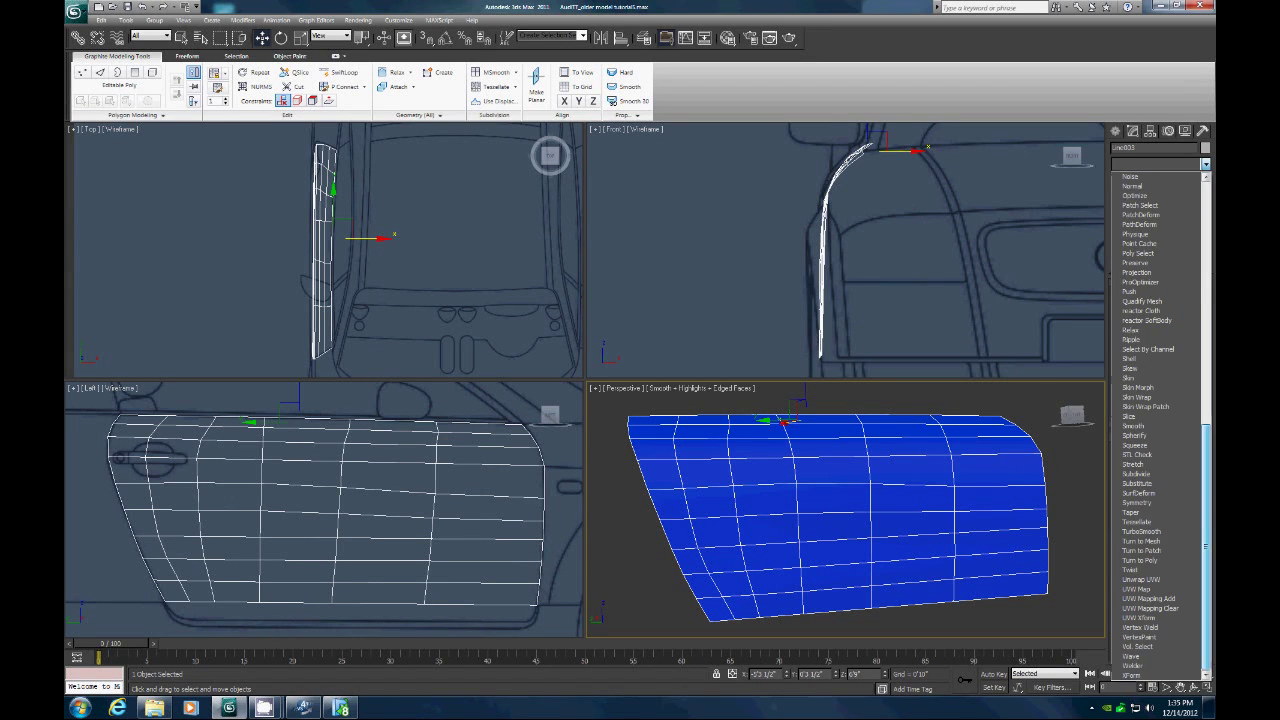
click(1161, 527)
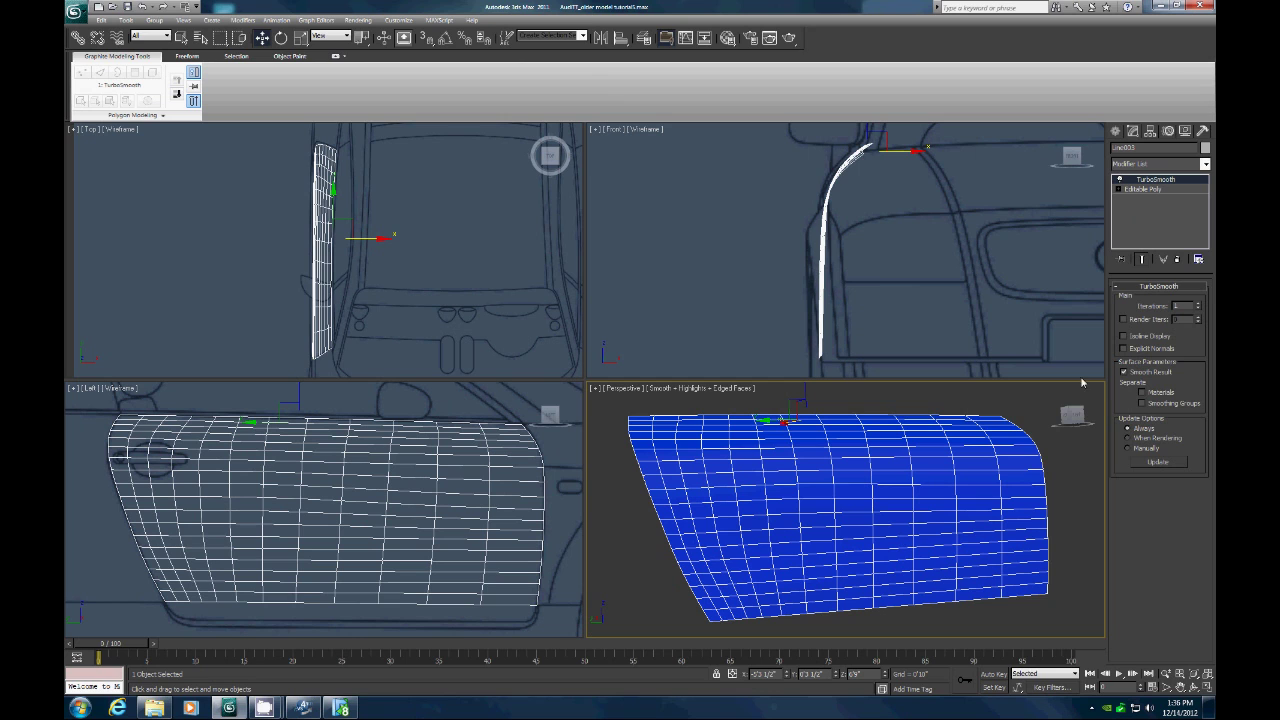
key(F4)
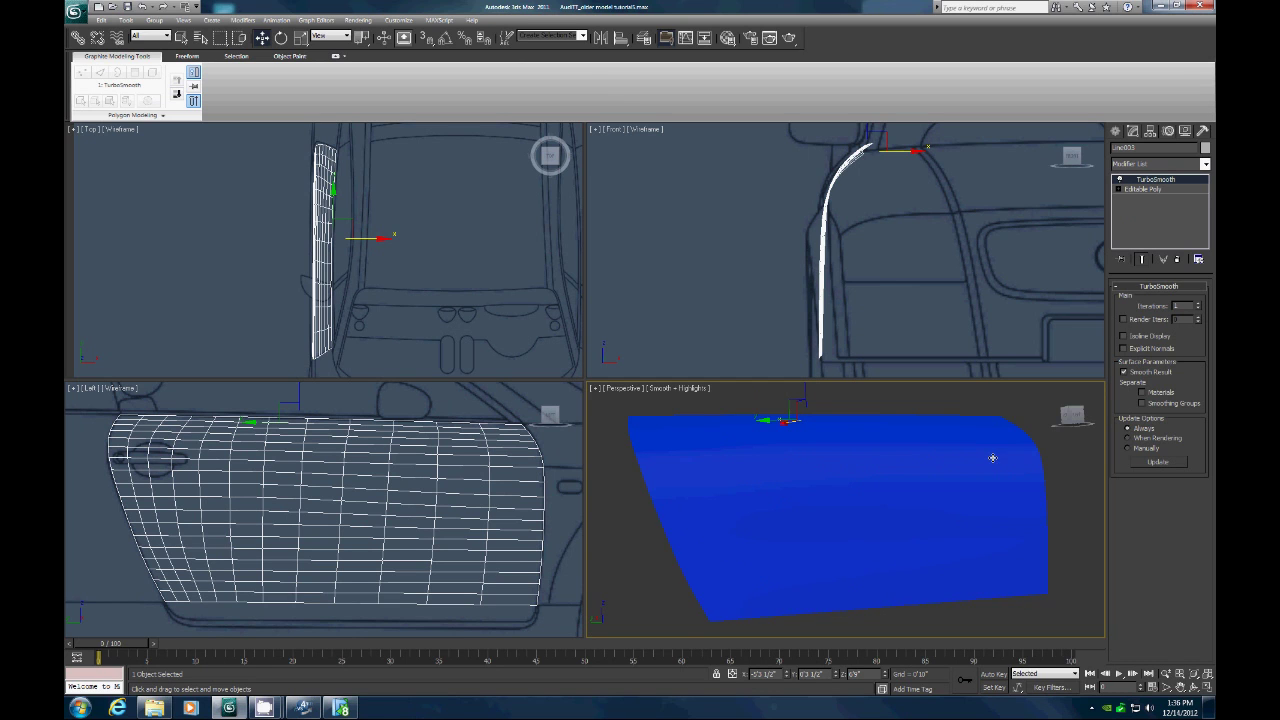
click(1193, 687)
drag(846, 549, 810, 555)
Step: Unhide all hidden car body parts
right_click(776, 411)
right_click(775, 410)
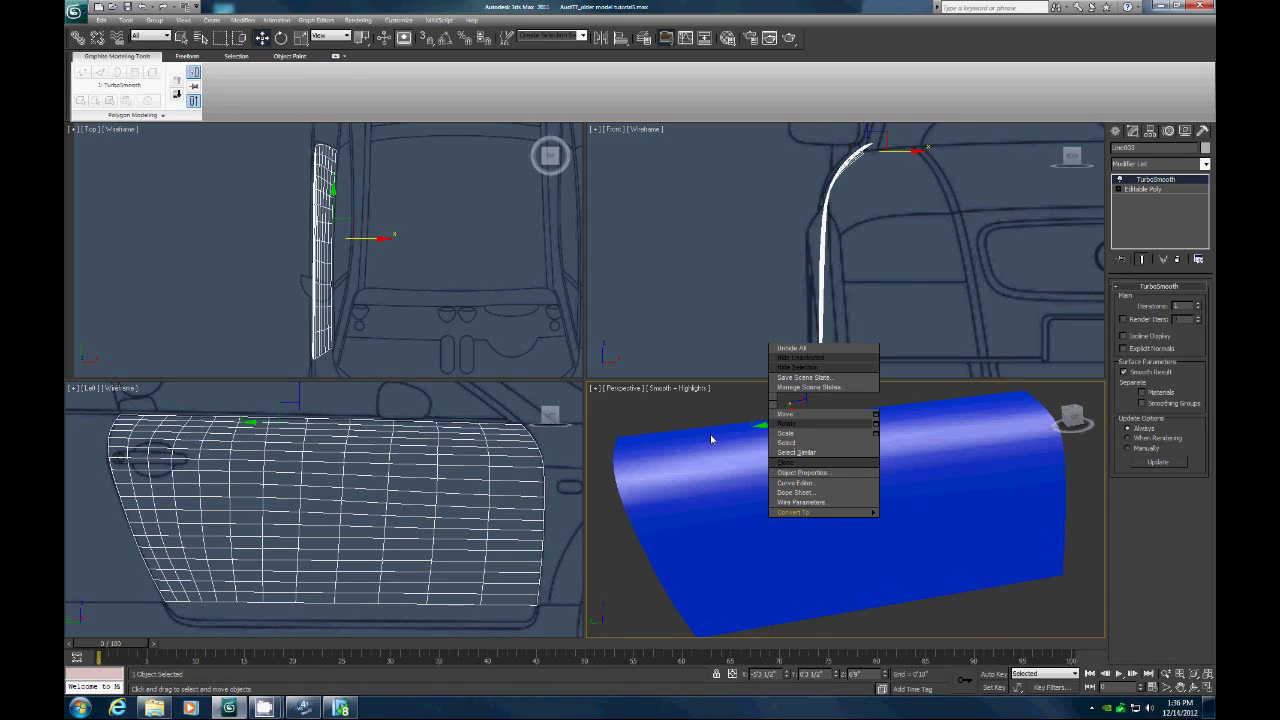
right_click(690, 405)
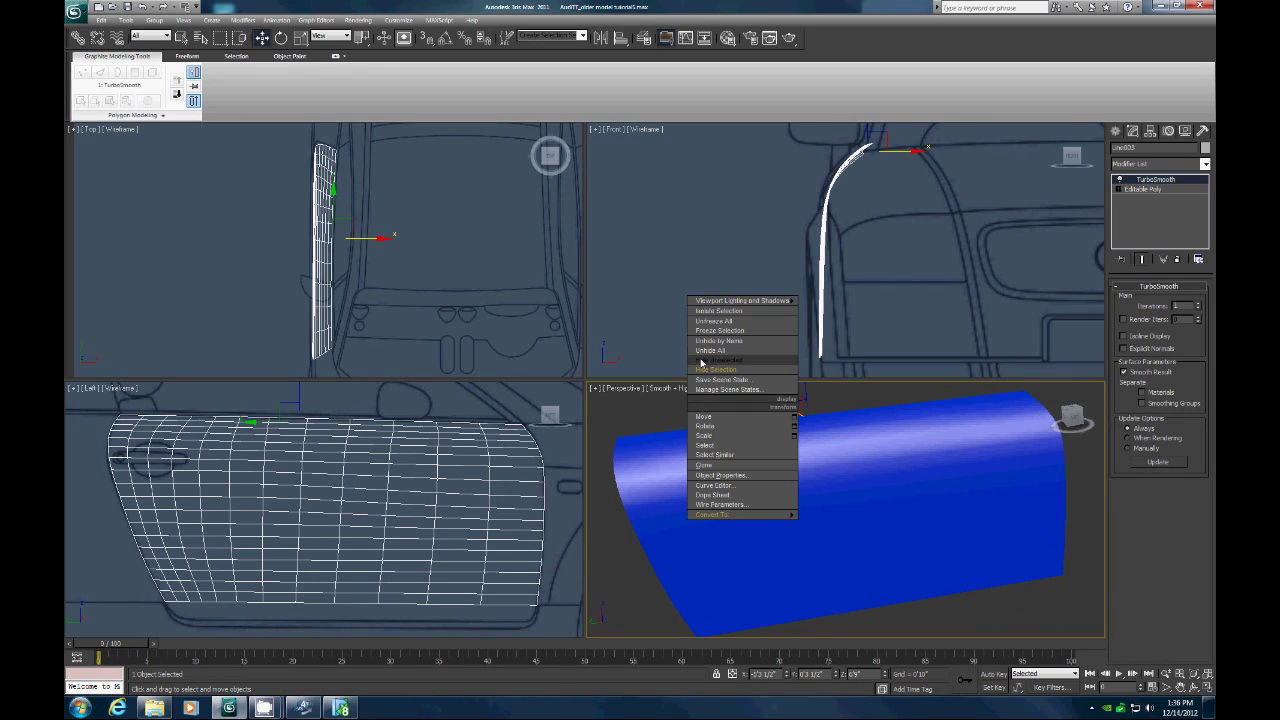
click(701, 358)
Step: Examine the transition between the door and the front fender from several angles in the perspective view
key(ctrl+shift+z)
key(ctrl+r)
drag(828, 522, 1026, 440)
click(1166, 688)
click(1193, 688)
drag(846, 534, 980, 497)
click(1164, 686)
click(1180, 689)
drag(883, 528, 843, 551)
click(1194, 687)
Step: Turn on the front body panel's TurboSmooth modifier and view its seam with the door from another angle
click(261, 37)
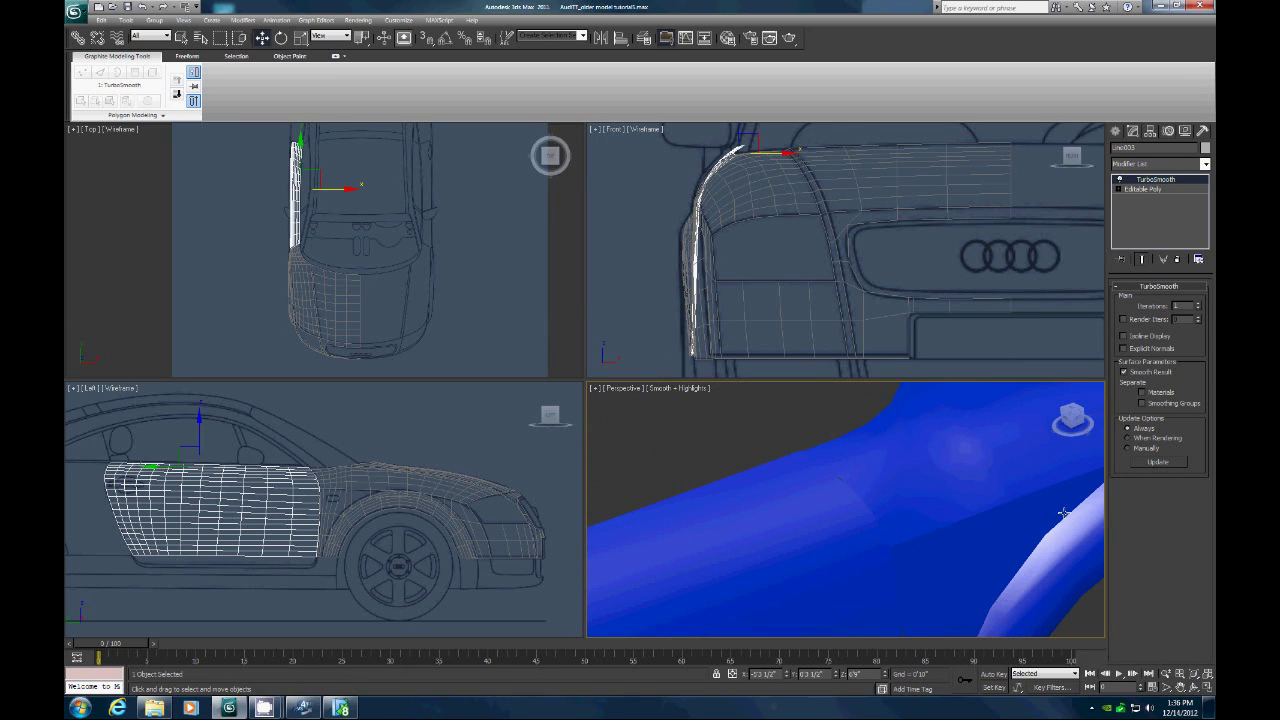
click(1032, 447)
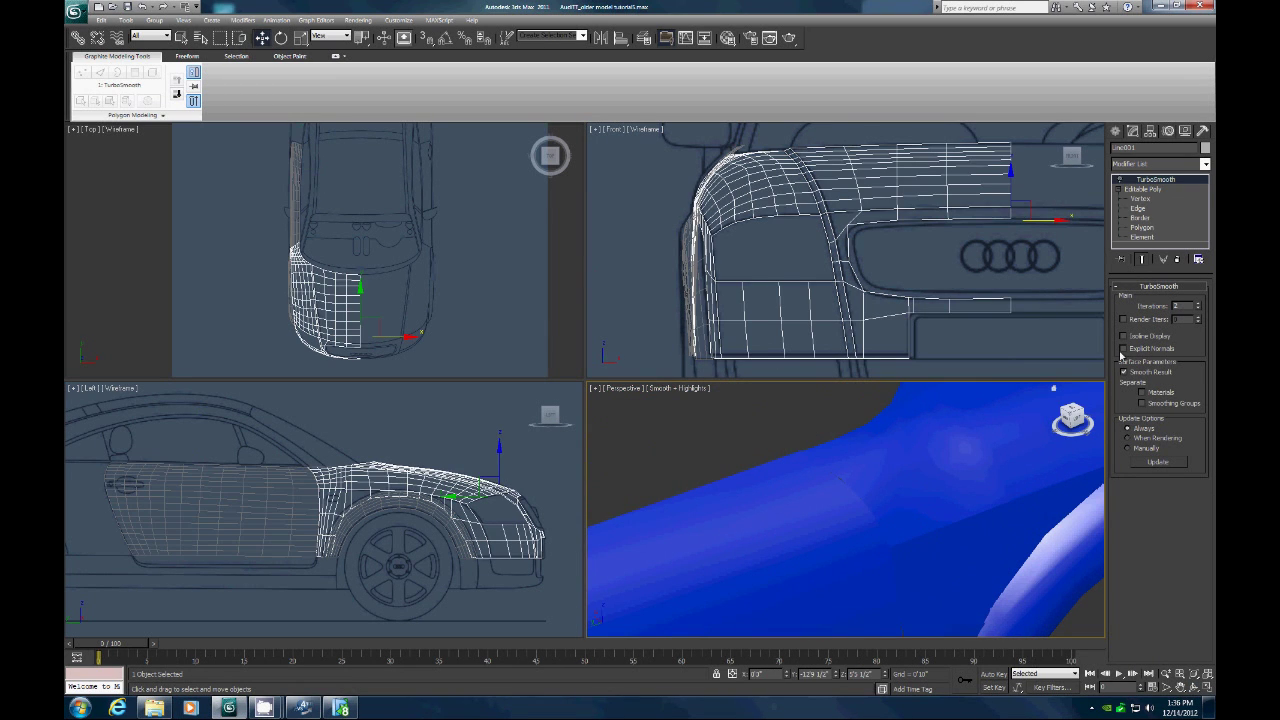
click(1121, 180)
click(950, 466)
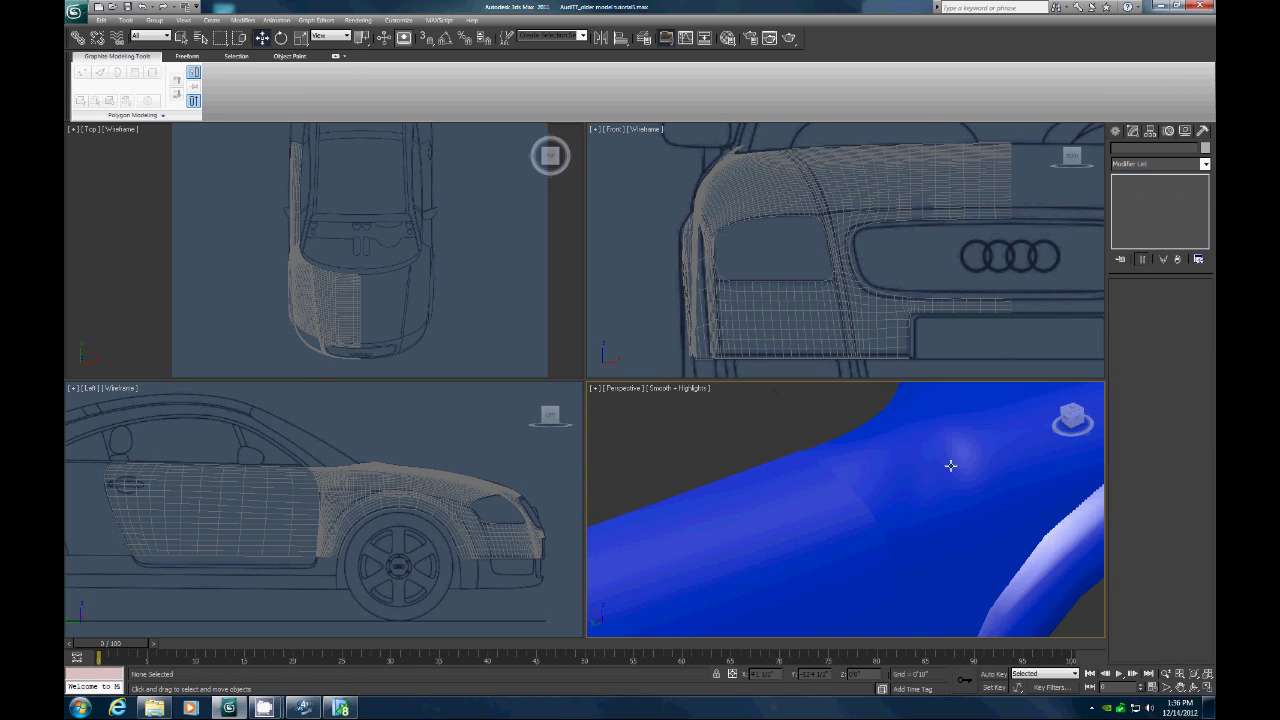
click(1194, 687)
drag(871, 536, 894, 523)
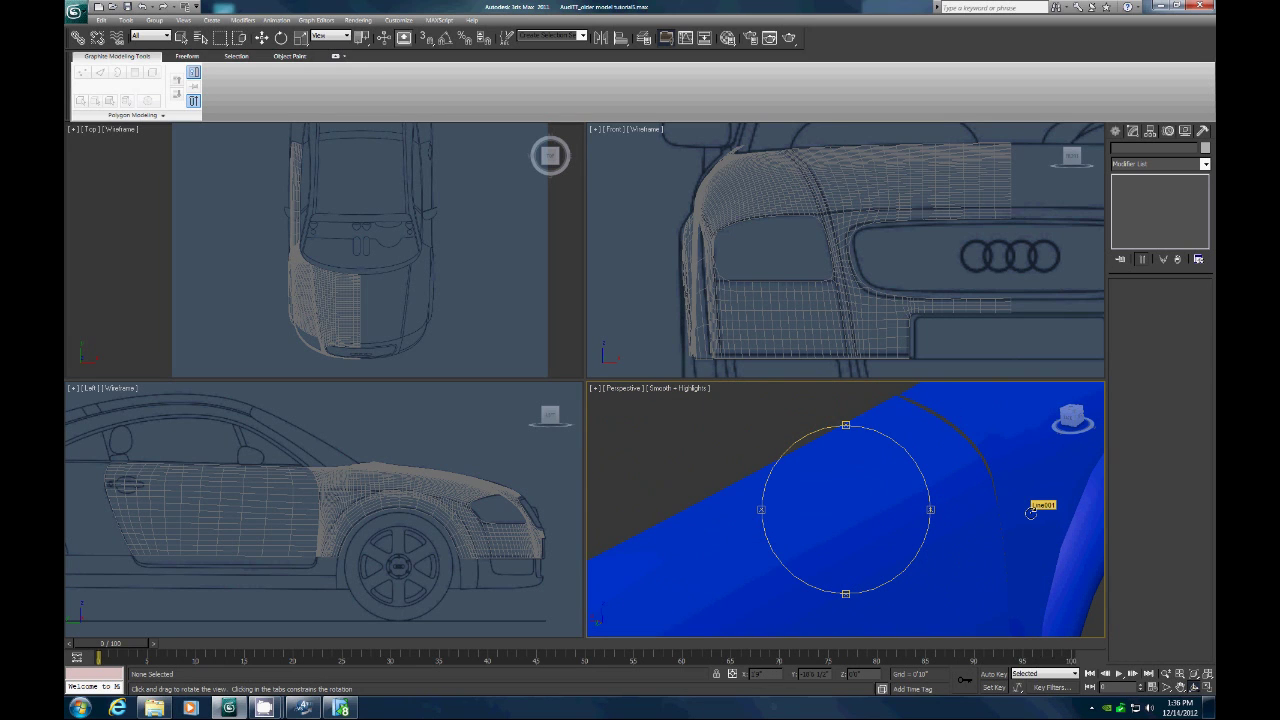
Step: Turn off the front body panel's TurboSmooth modifier and hide the panel
click(1208, 674)
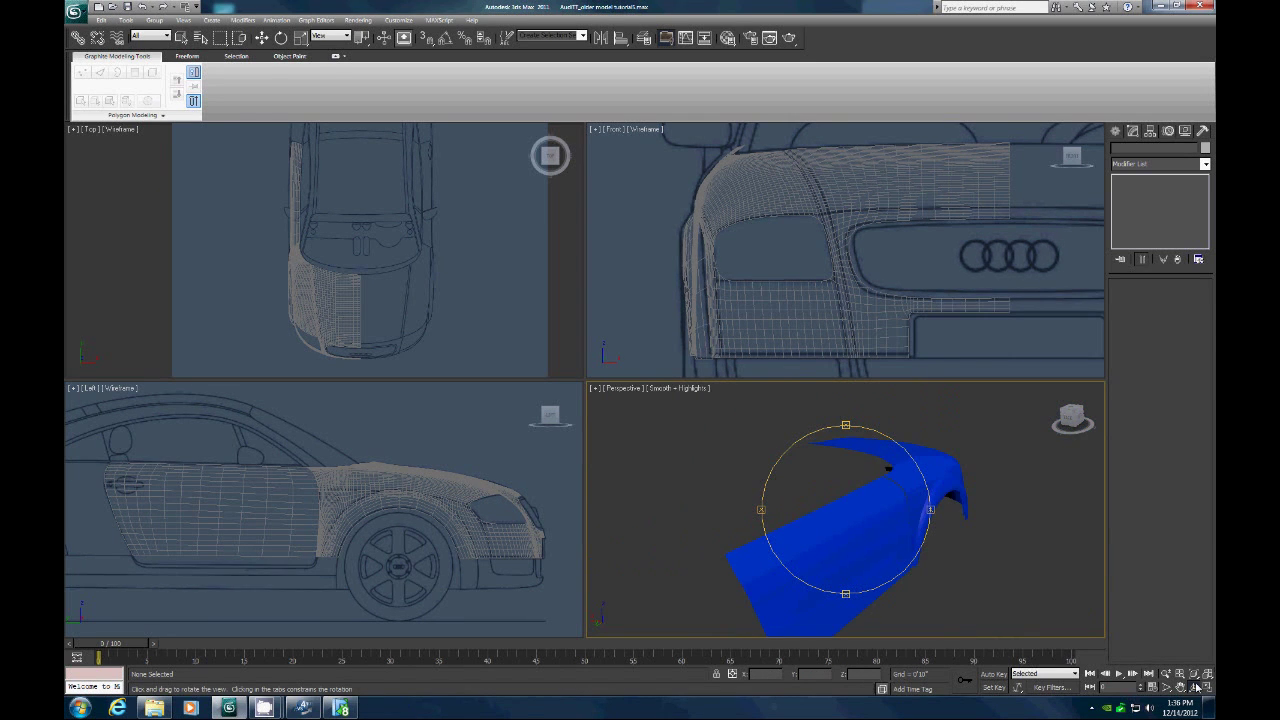
drag(871, 551, 760, 523)
drag(926, 452, 863, 486)
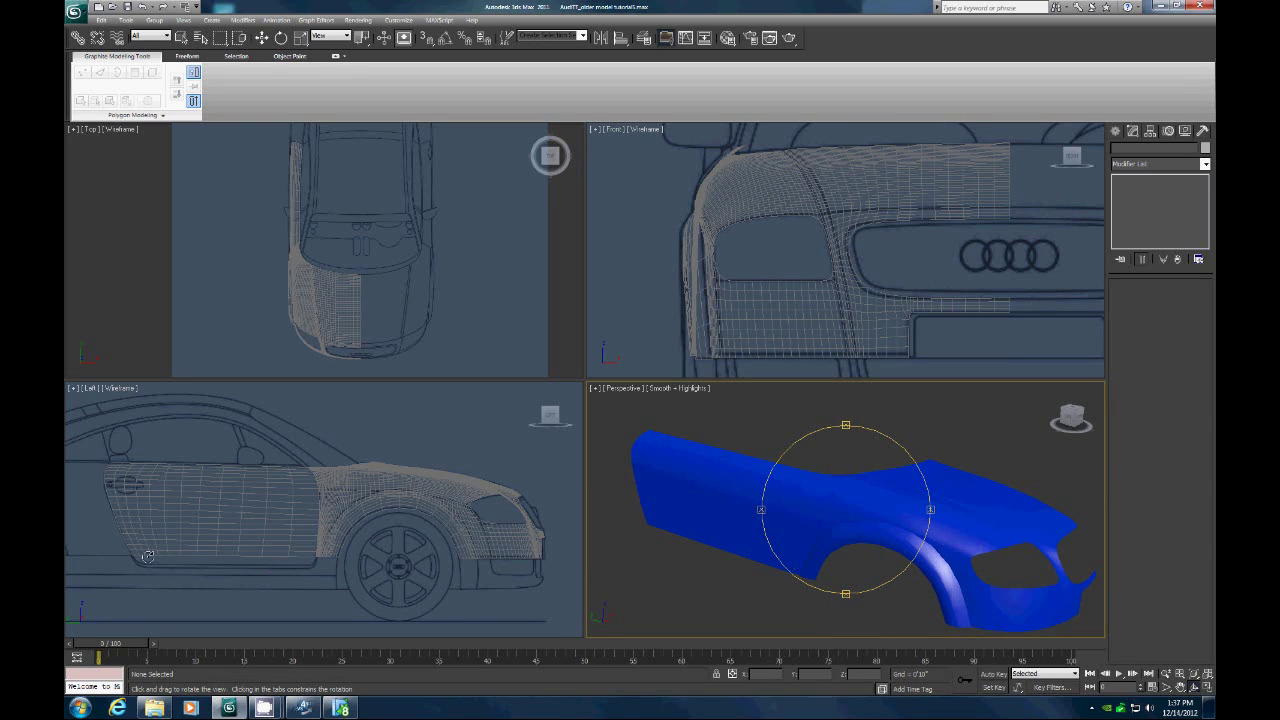
click(1166, 687)
drag(118, 537, 336, 592)
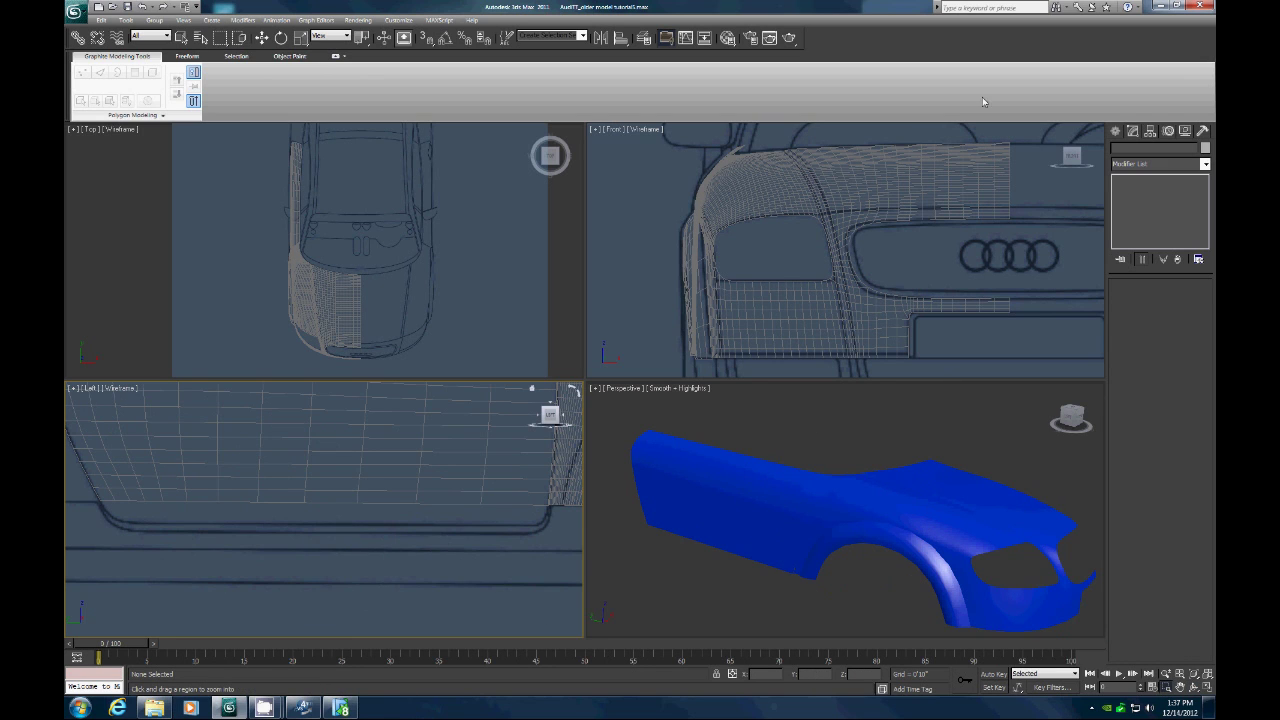
click(263, 38)
click(869, 153)
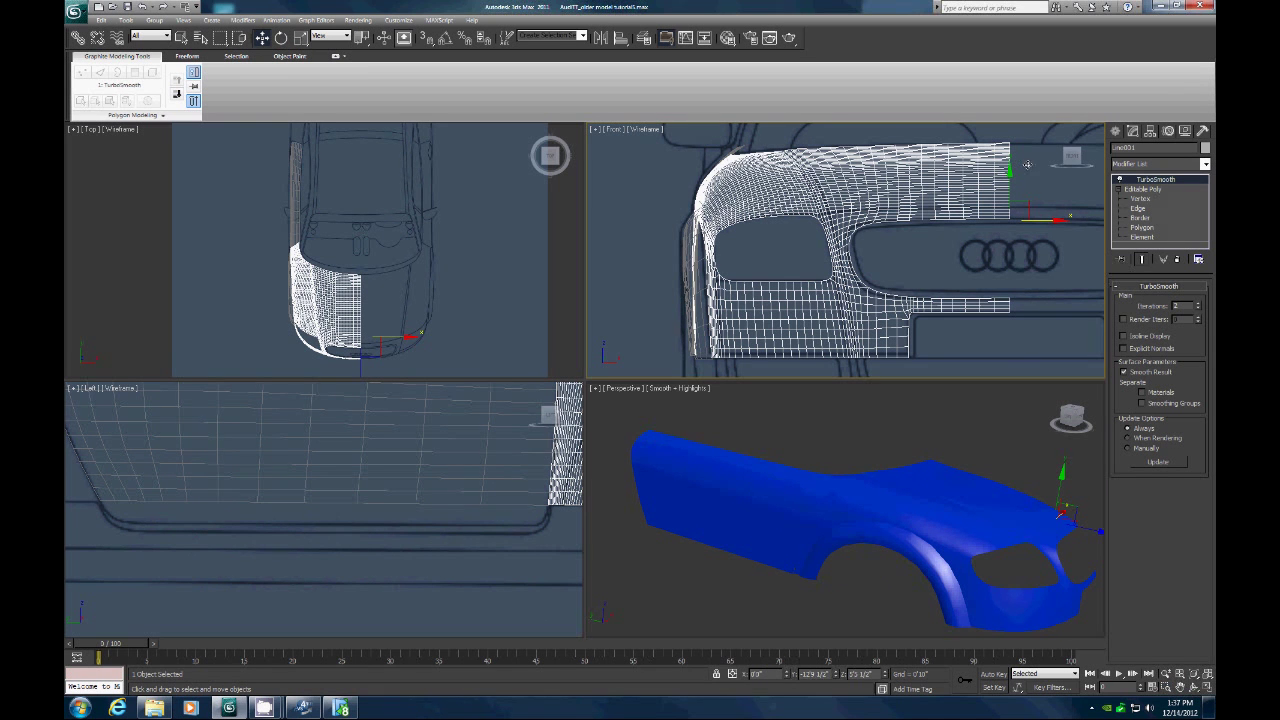
click(1121, 180)
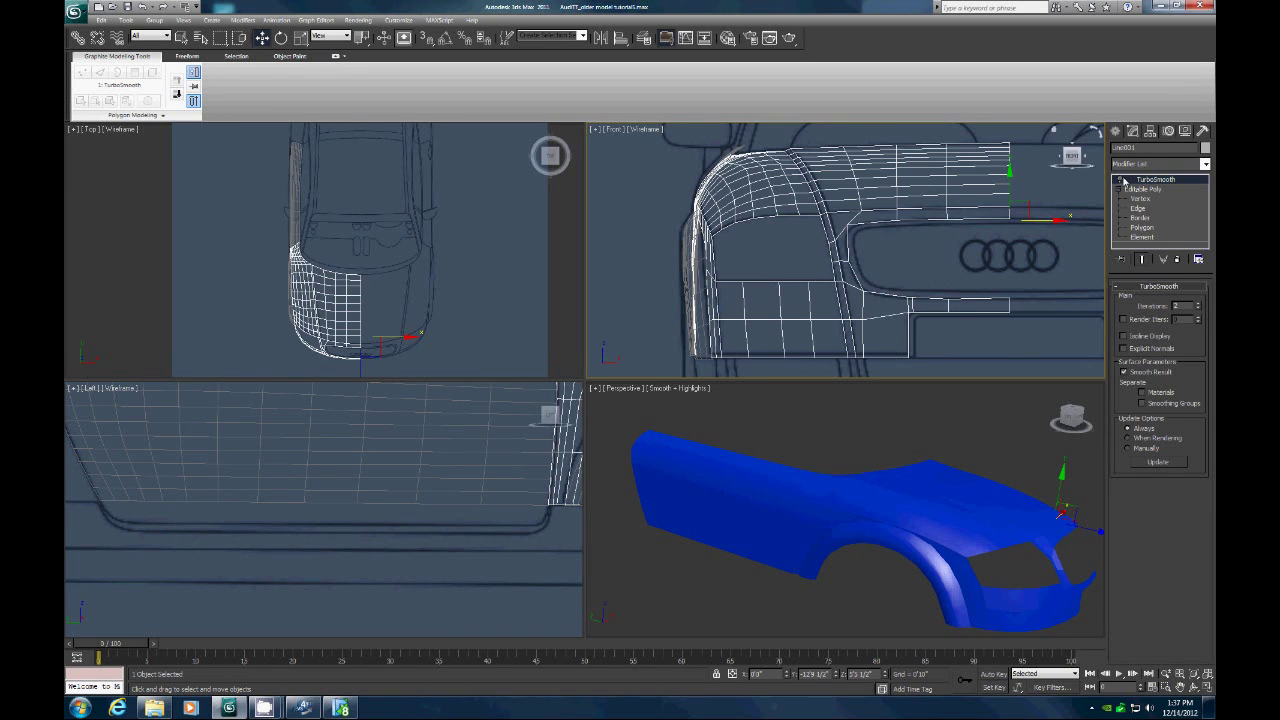
right_click(943, 175)
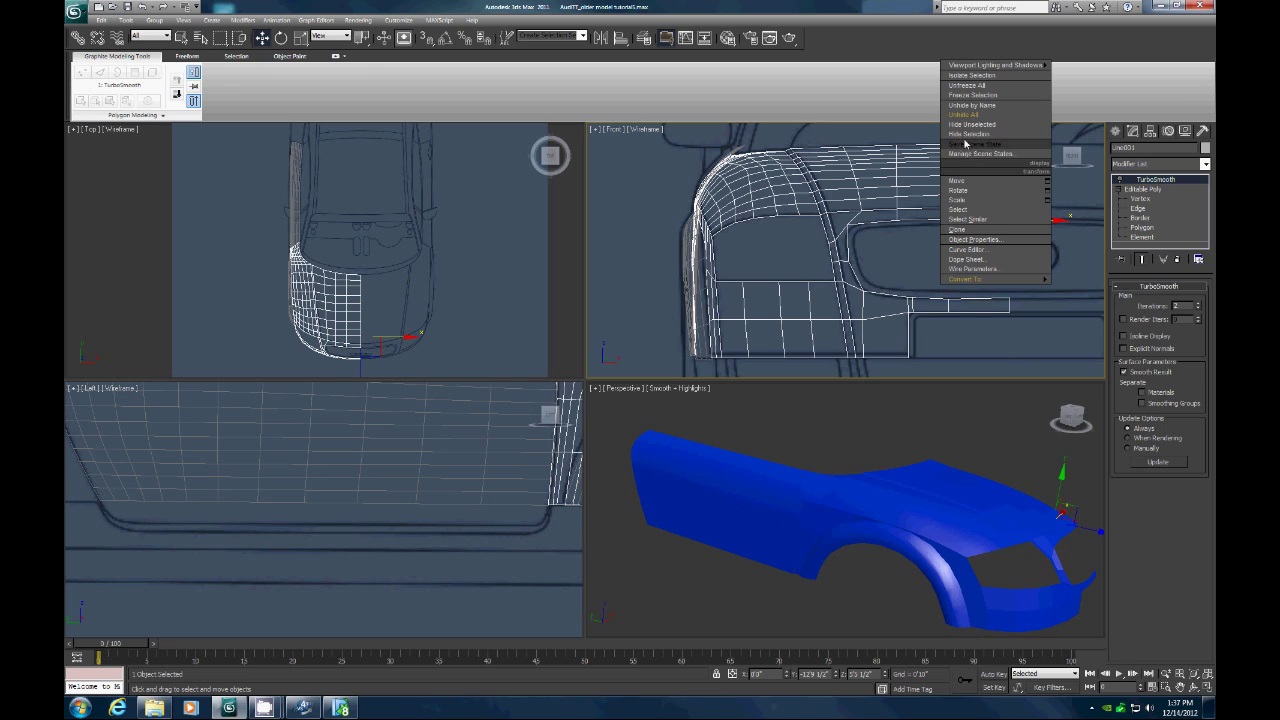
click(972, 145)
Step: Hide the wheel arch flare so that only the door remains displayed
click(696, 237)
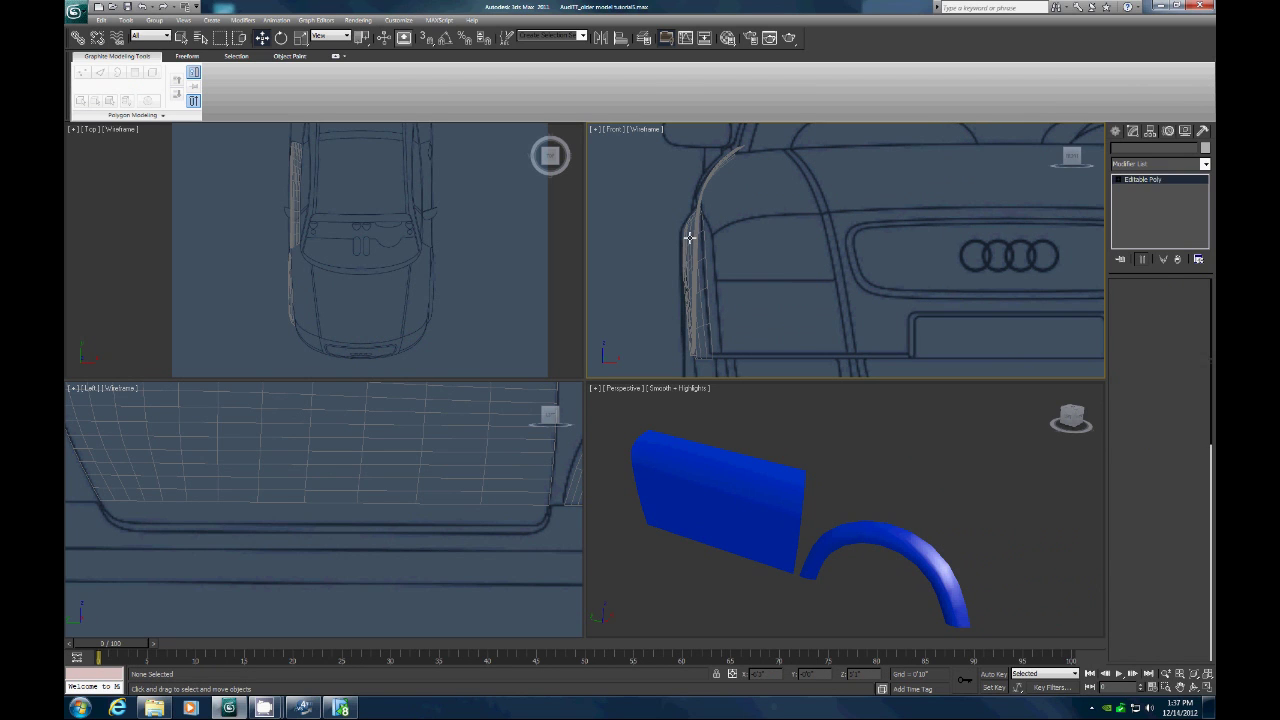
right_click(690, 206)
click(707, 200)
click(706, 207)
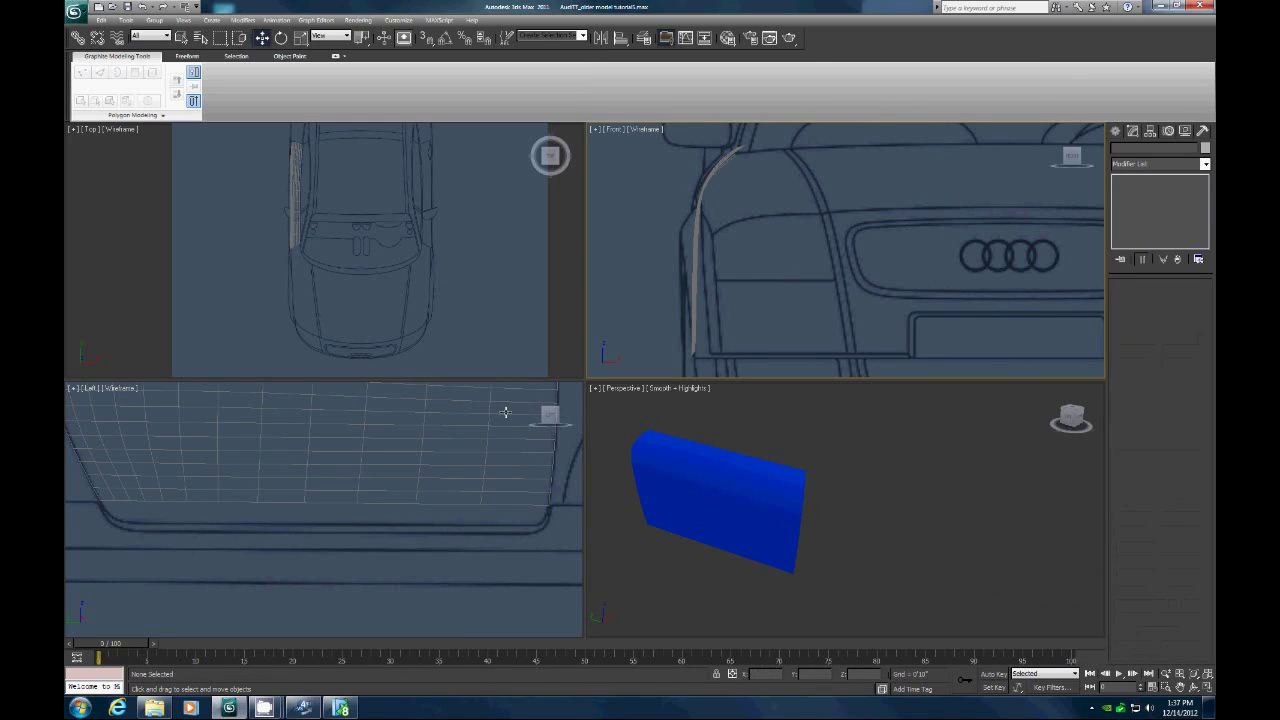
Step: Turn off the door's TurboSmooth modifier and show its edged faces in the perspective view
click(1119, 180)
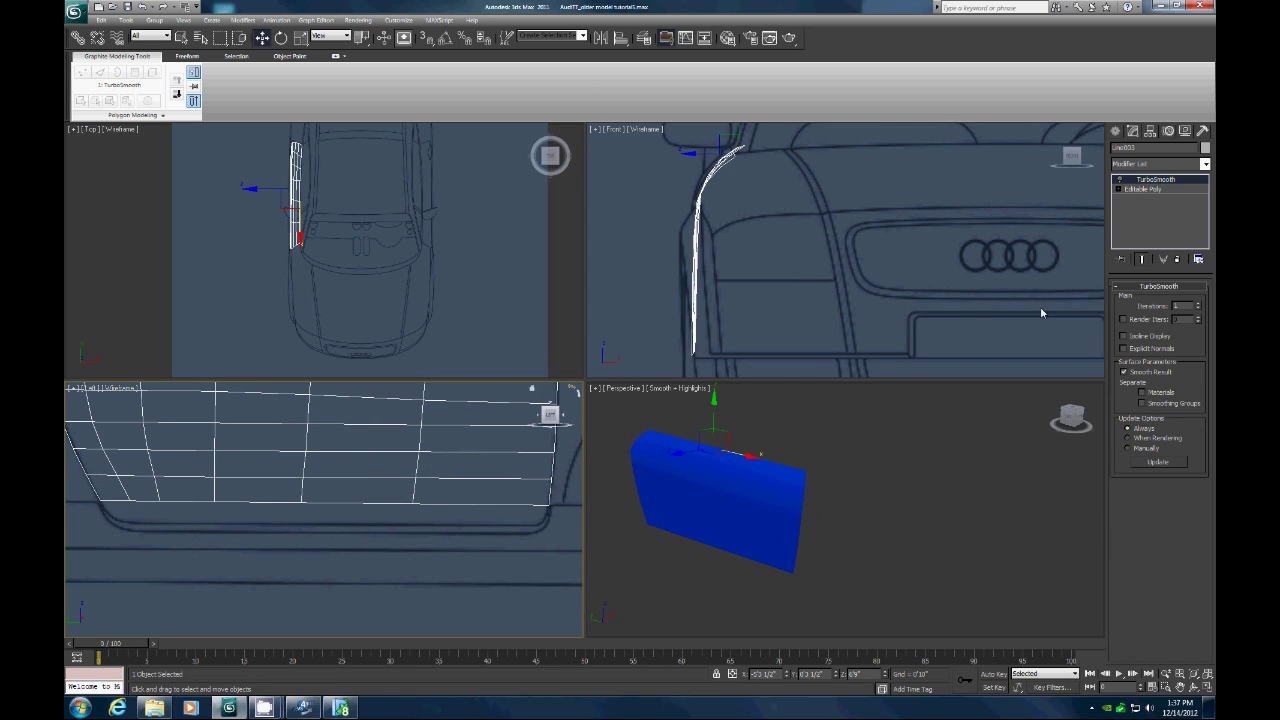
click(1208, 673)
click(1194, 687)
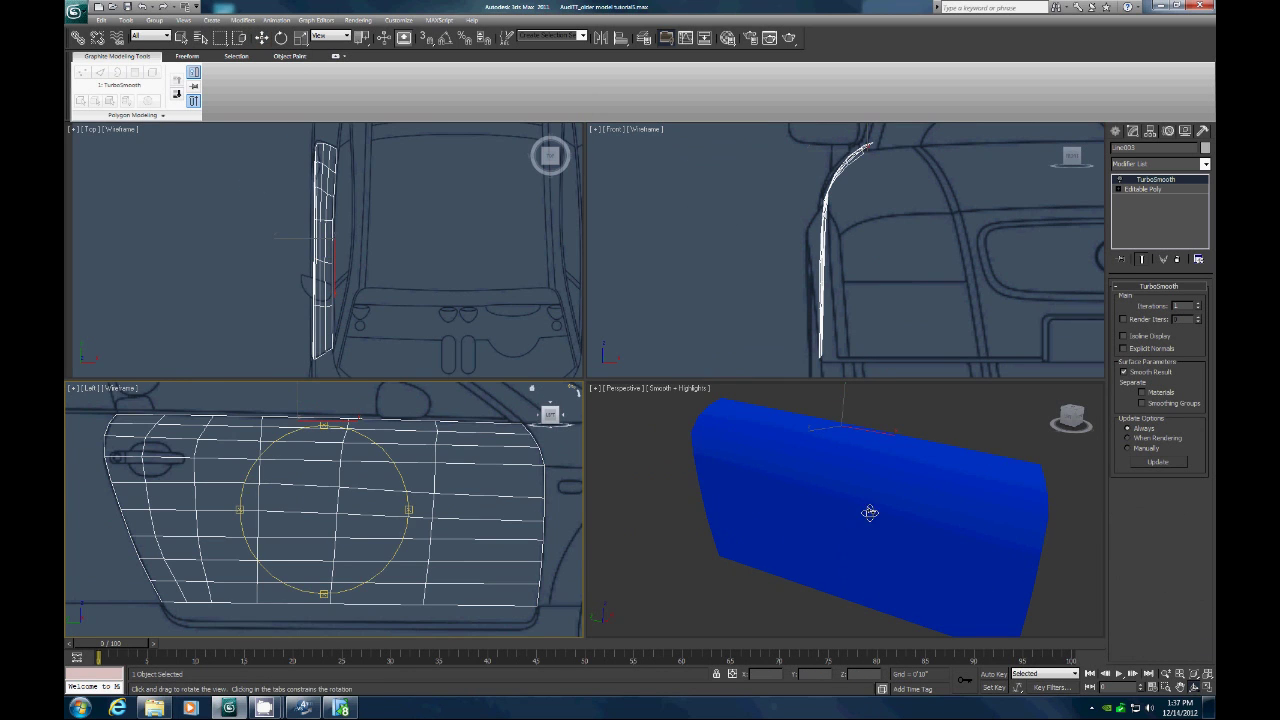
click(859, 503)
key(F4)
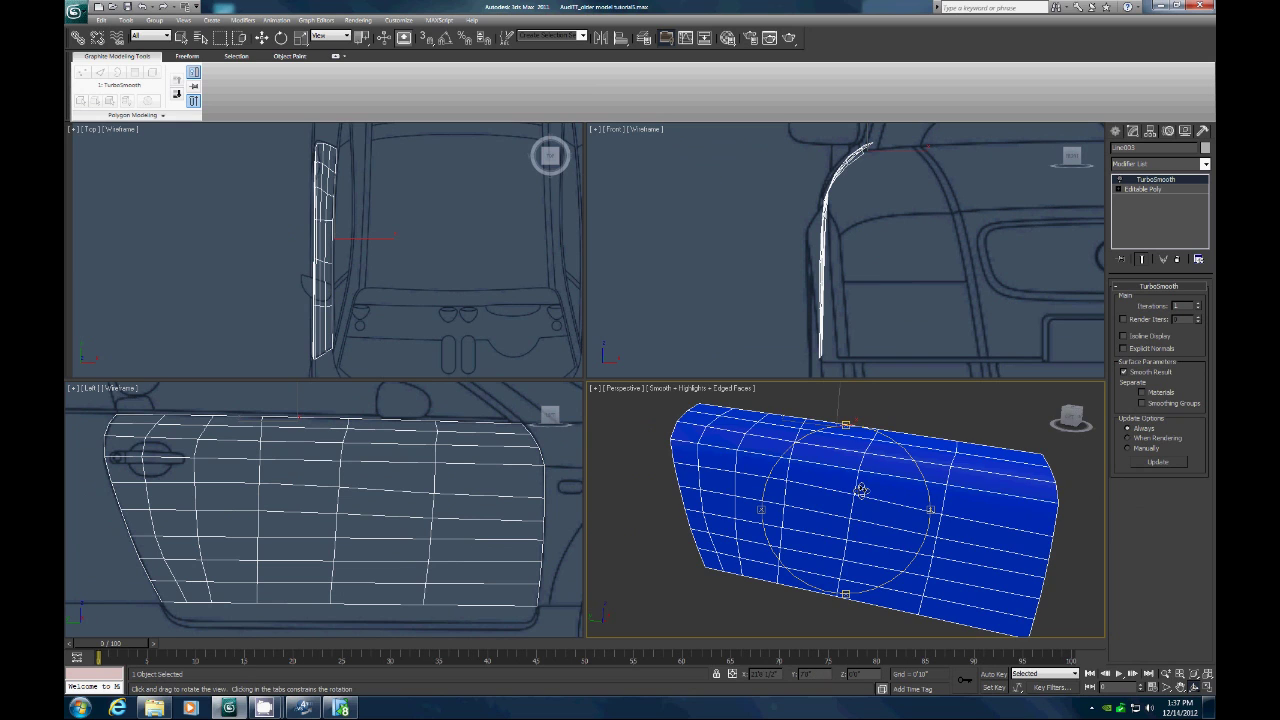